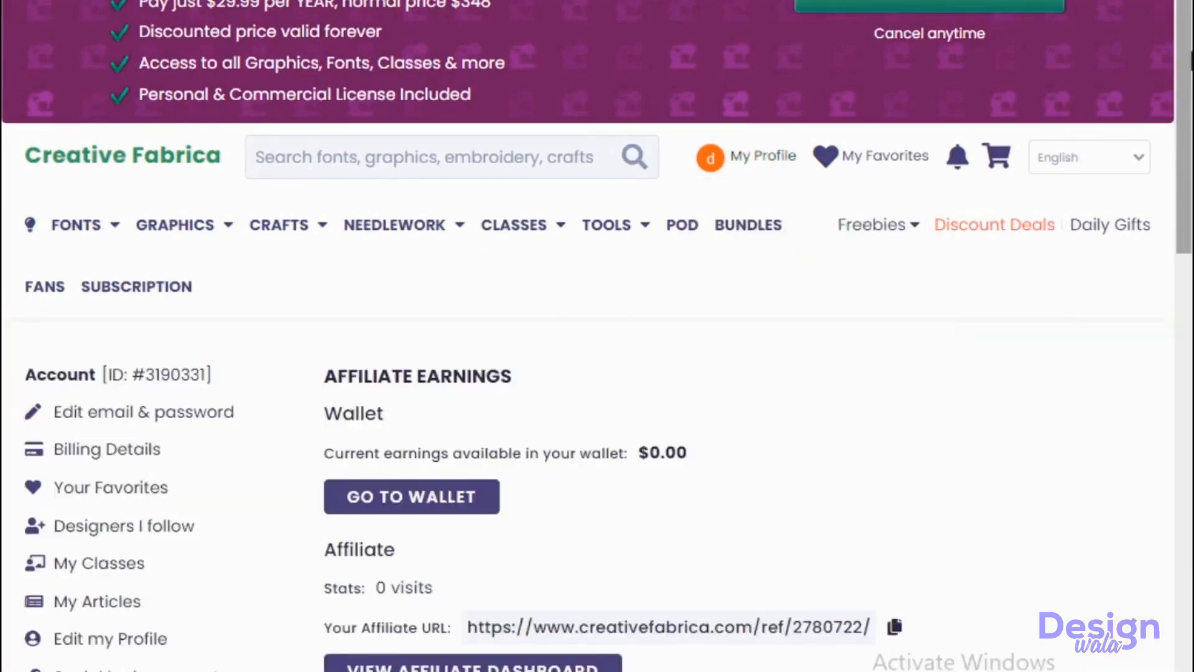
Step: Open the application for turning the account into a designer account and enter the full name and designer name "design wala"
scroll(597, 335, down, 6)
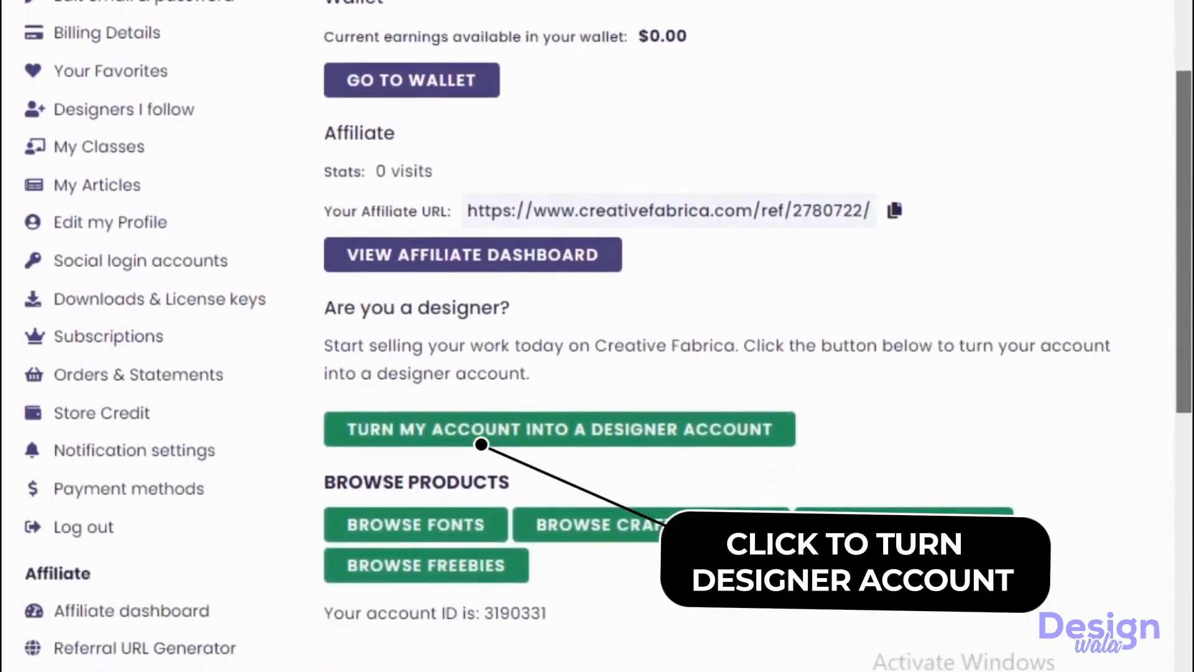
click(454, 441)
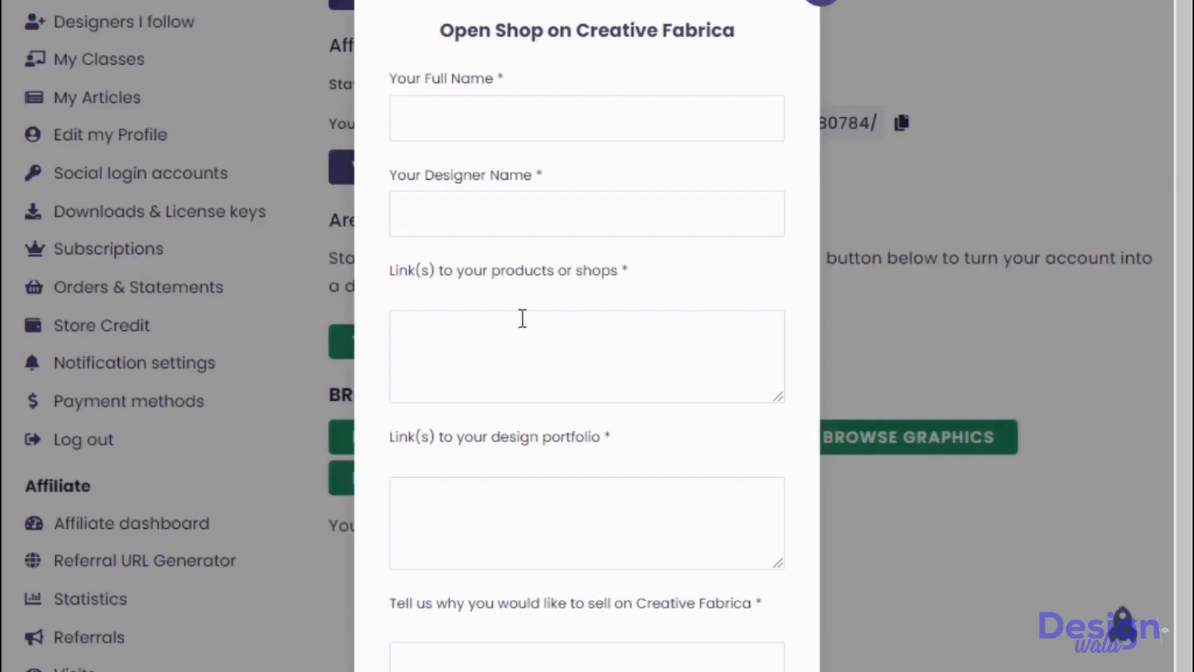
click(577, 111)
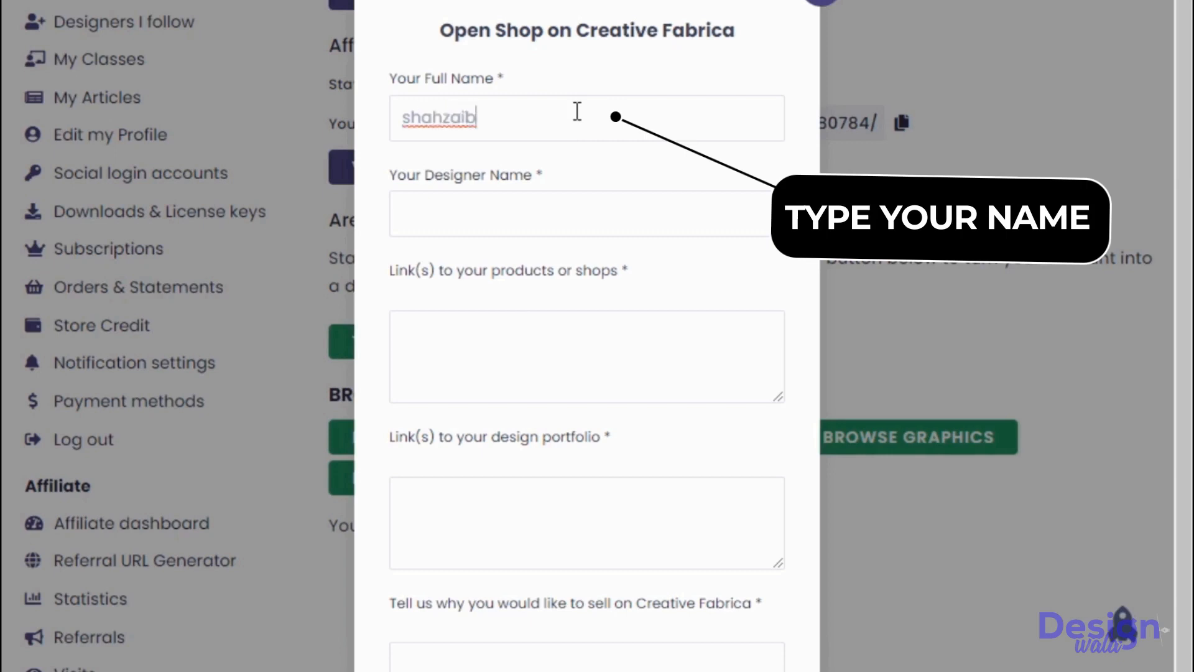
click(500, 208)
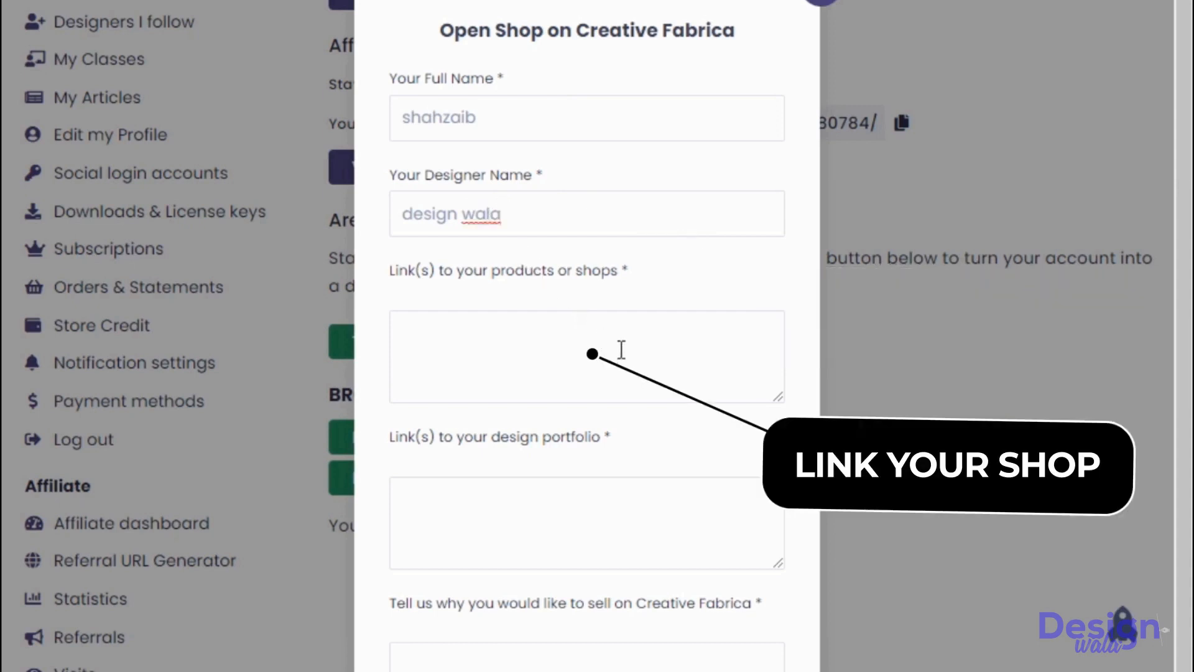
Step: Copy the Freepik author link from the Notepad note into the products or shops links field
key(alt+Tab)
drag(1108, 416, 640, 419)
right_click(661, 421)
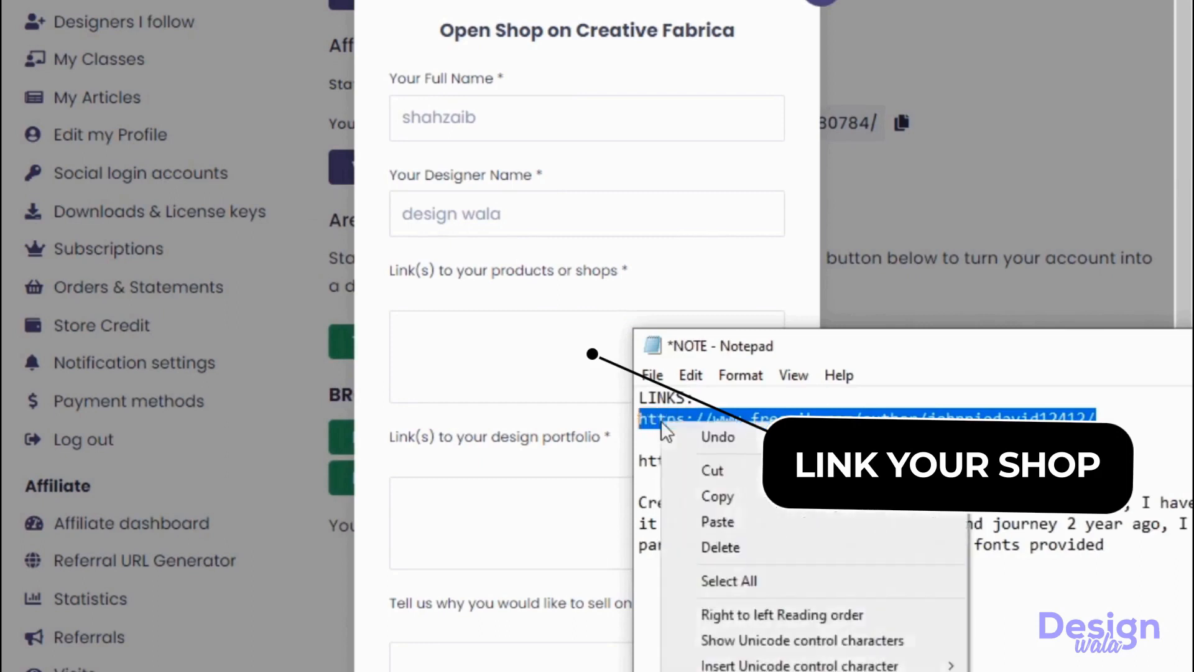
click(729, 495)
click(530, 360)
right_click(529, 359)
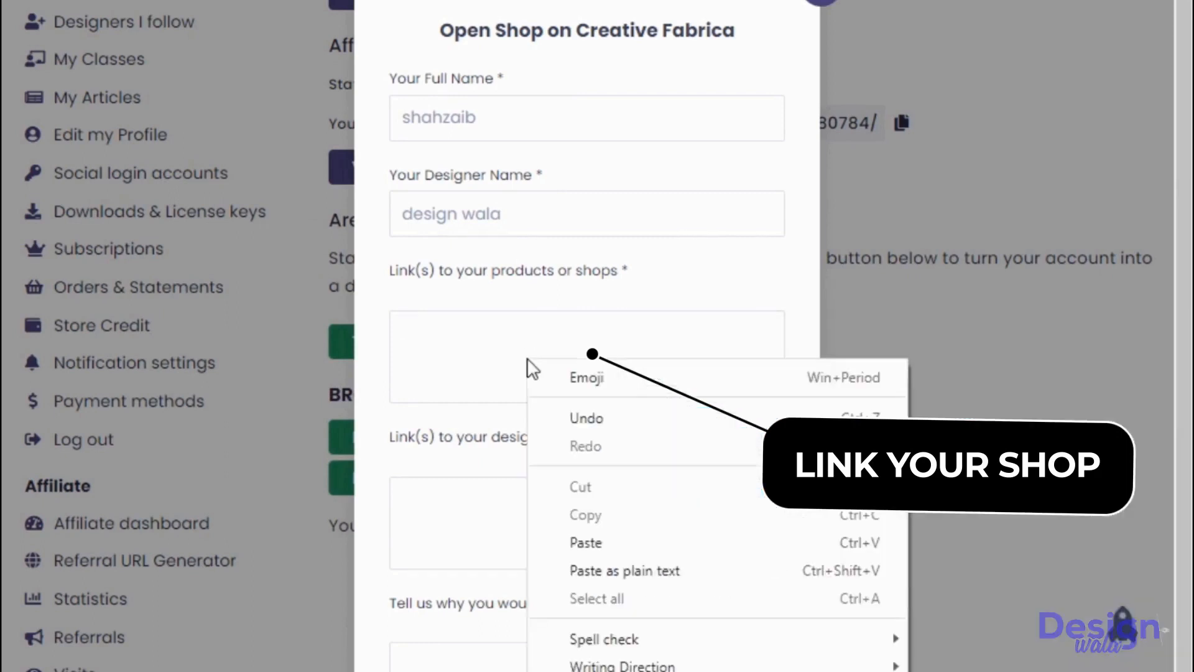
click(607, 539)
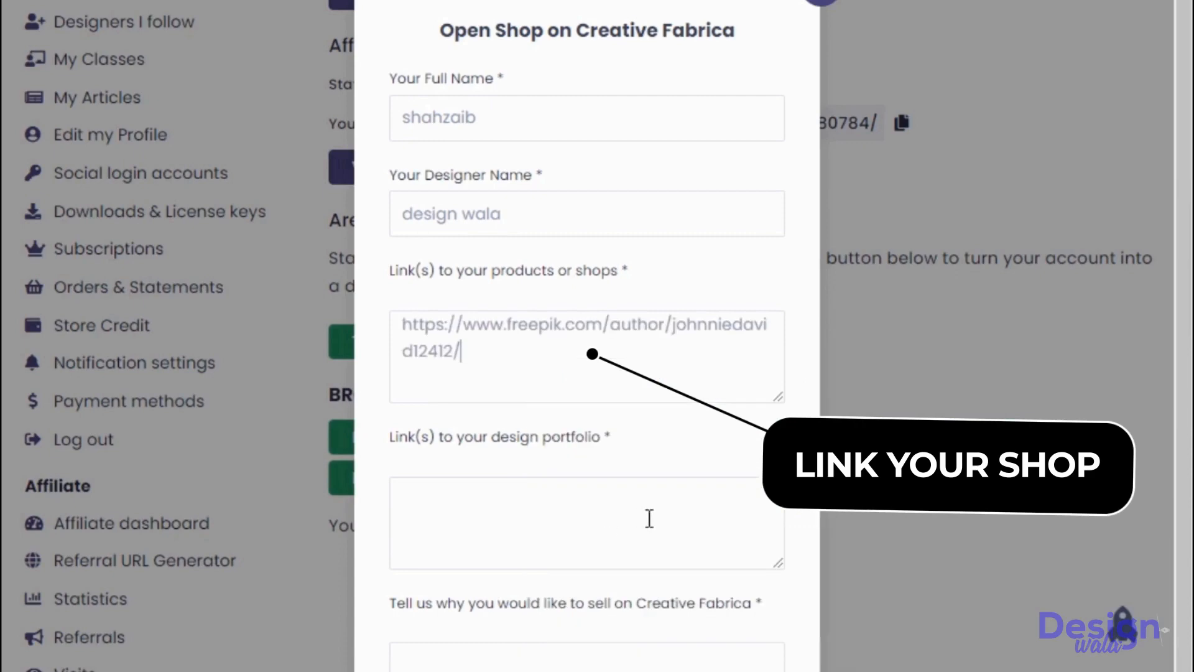
Step: Copy the Dribbble profile link from the Notepad note into the design portfolio field
click(649, 518)
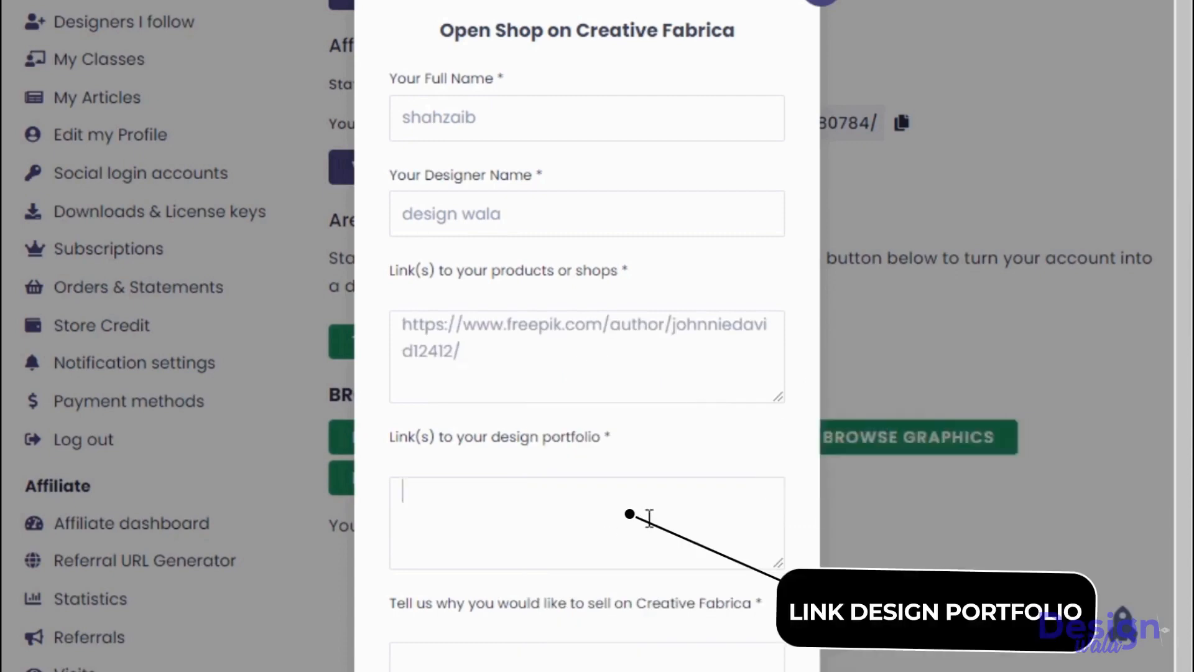
key(alt+Tab)
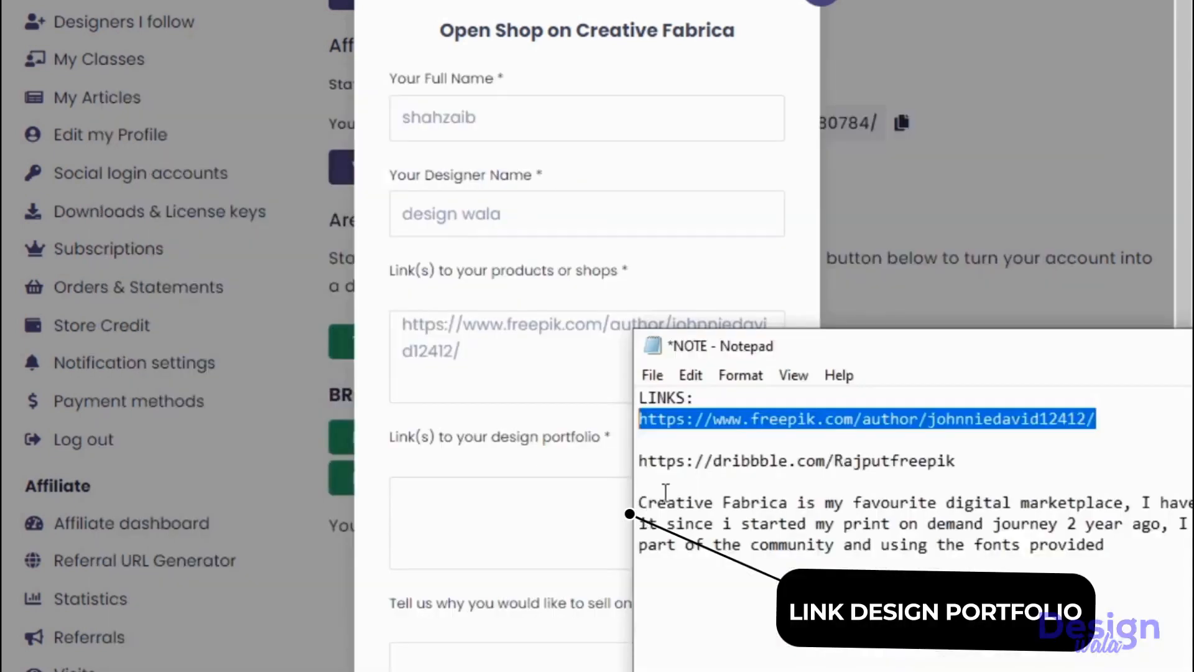
click(934, 461)
drag(994, 461, 636, 460)
key(ctrl+c)
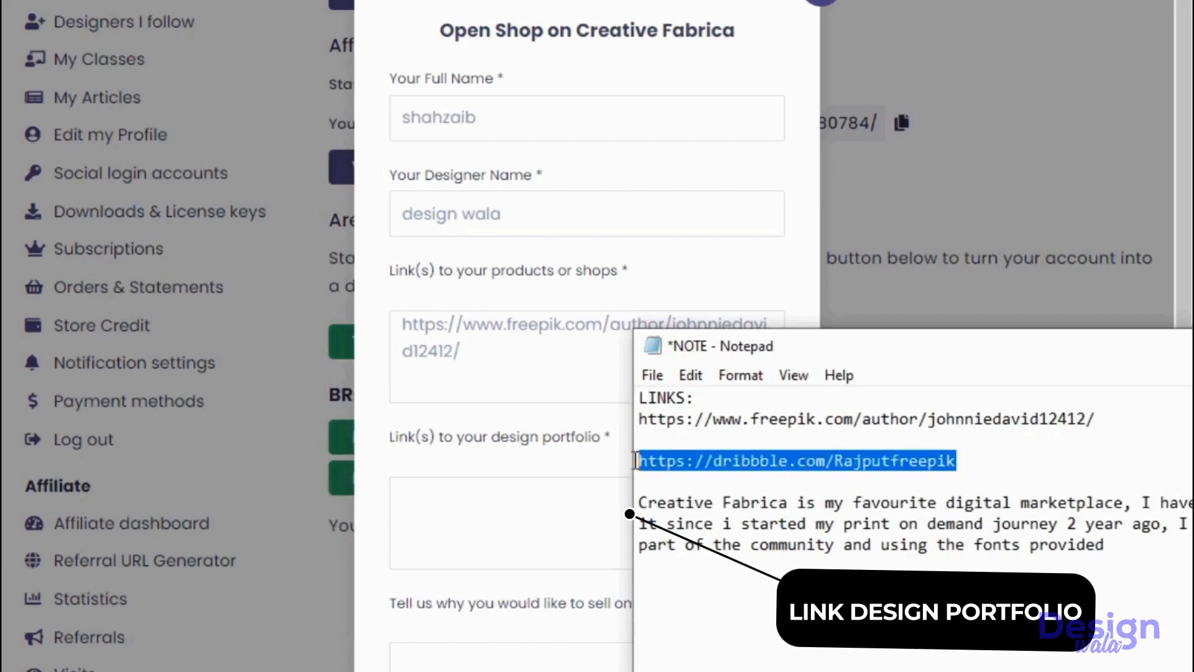
right_click(698, 458)
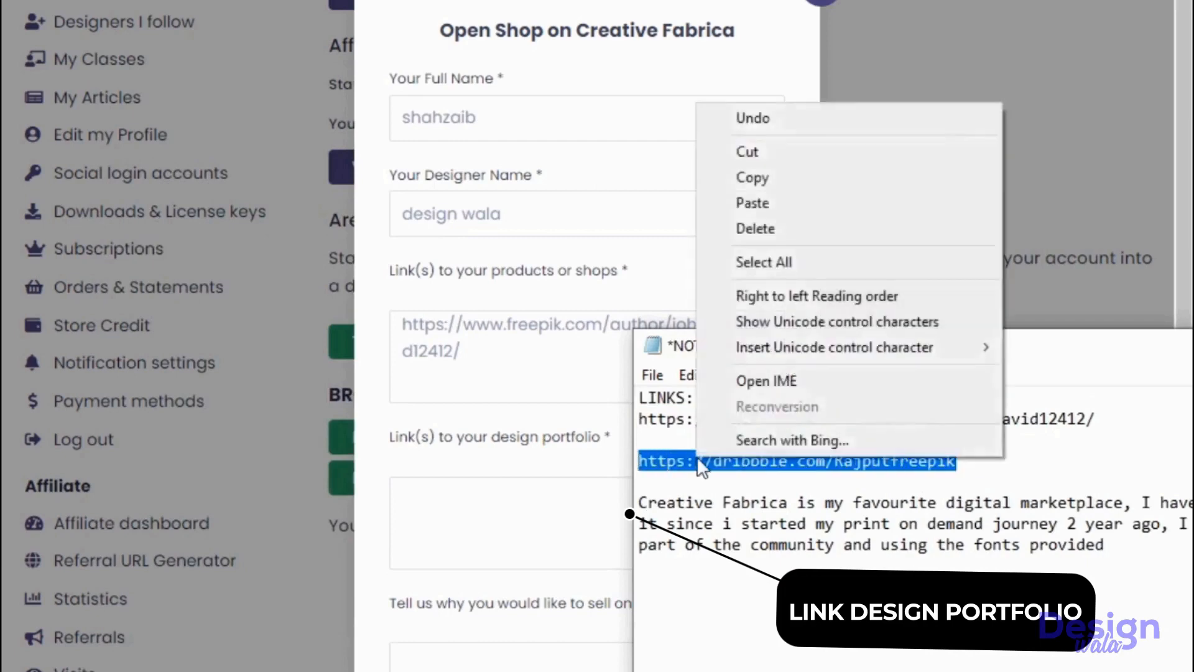
click(773, 181)
click(536, 530)
right_click(525, 509)
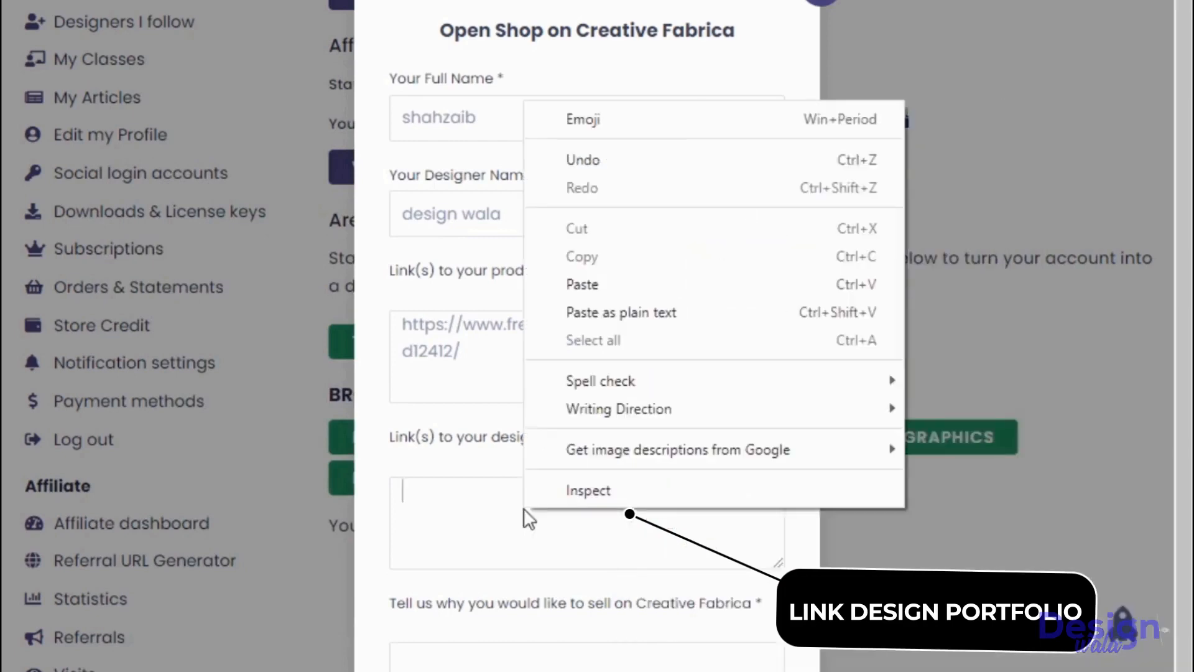
click(632, 285)
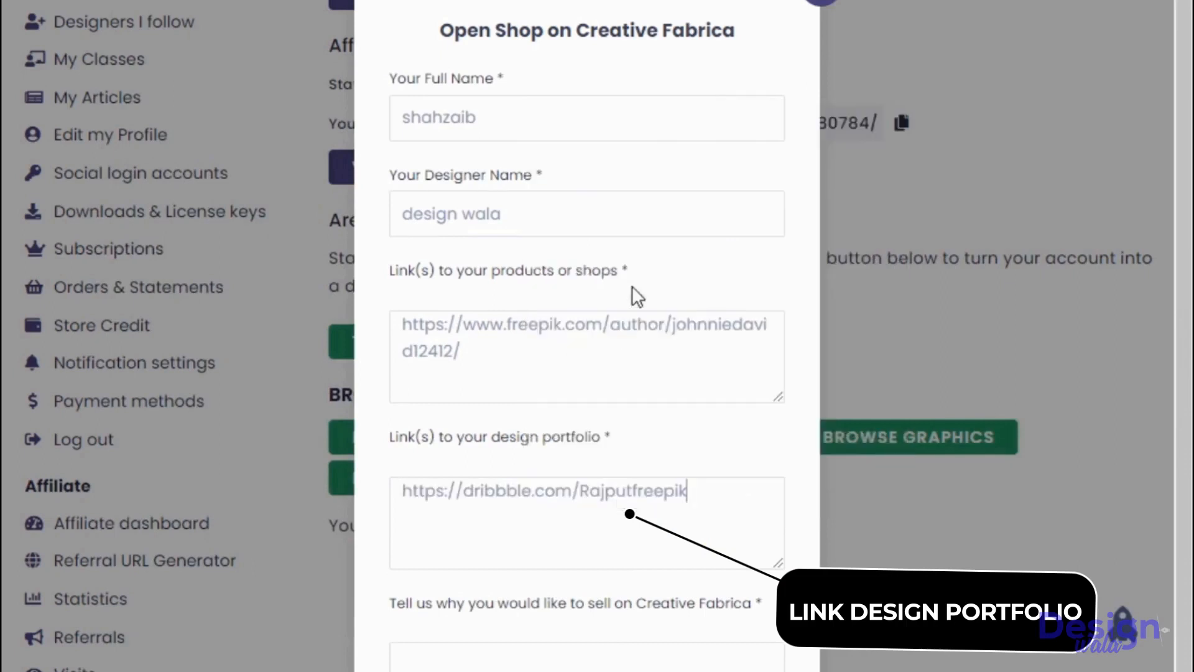
Step: Copy the paragraph about Creative Fabrica from the Notepad note as the reason for selling and submit the shop request
scroll(565, 660, down, 3)
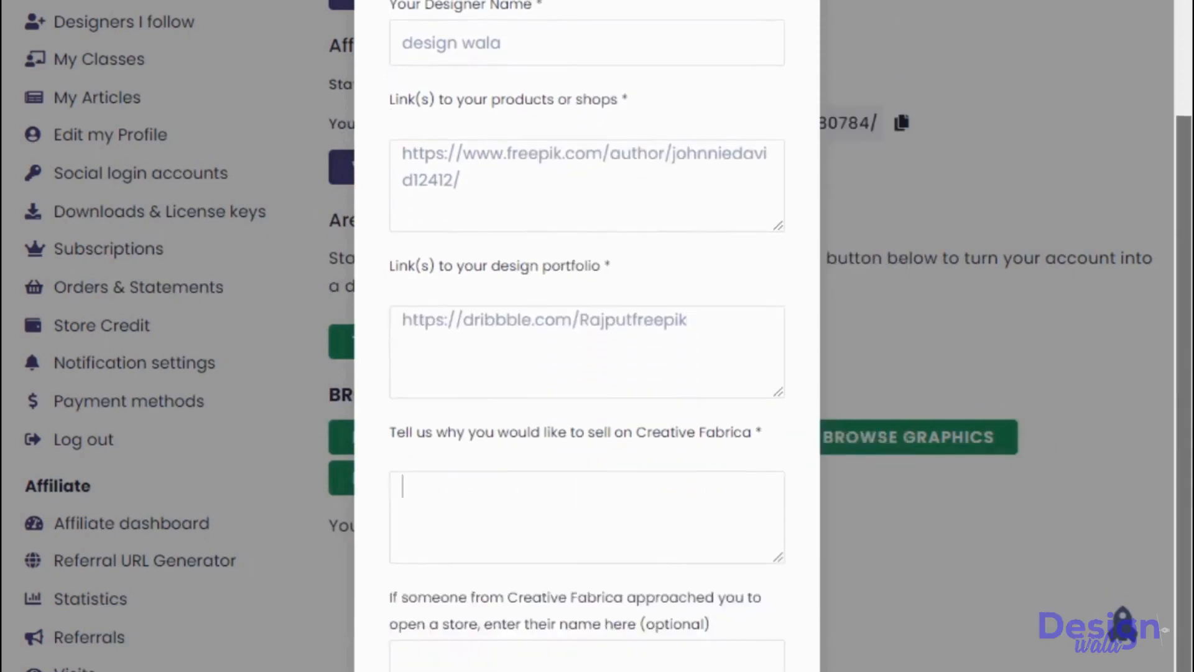
click(476, 451)
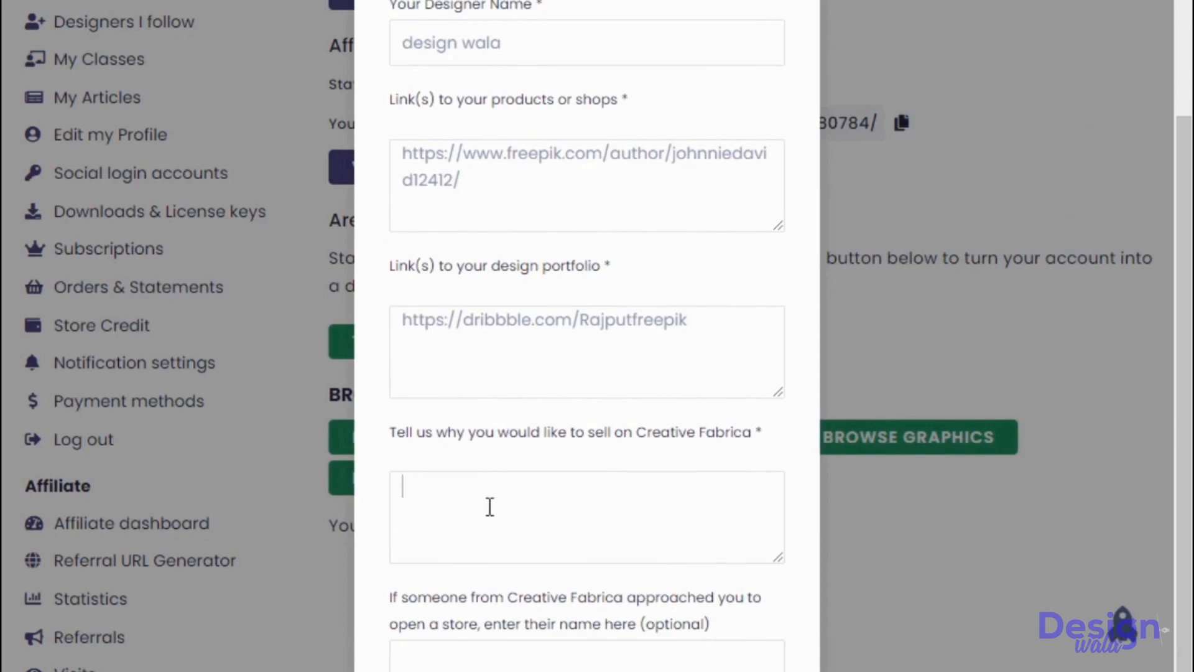
key(alt+Tab)
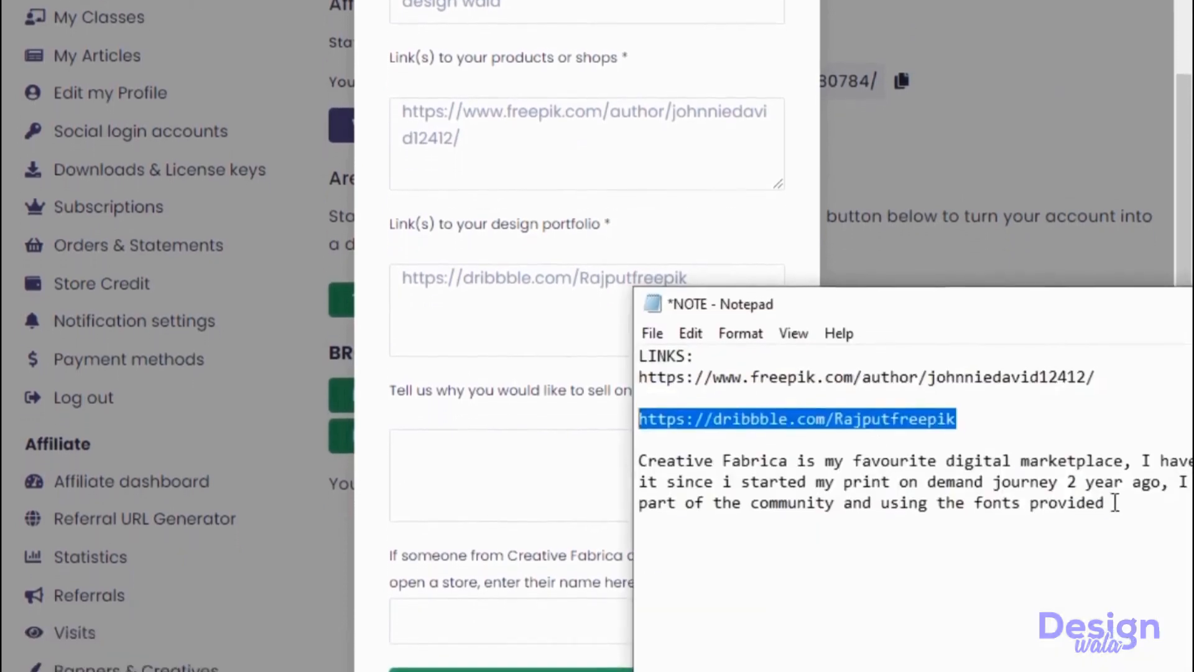
drag(1106, 513, 636, 423)
key(ctrl+c)
click(541, 426)
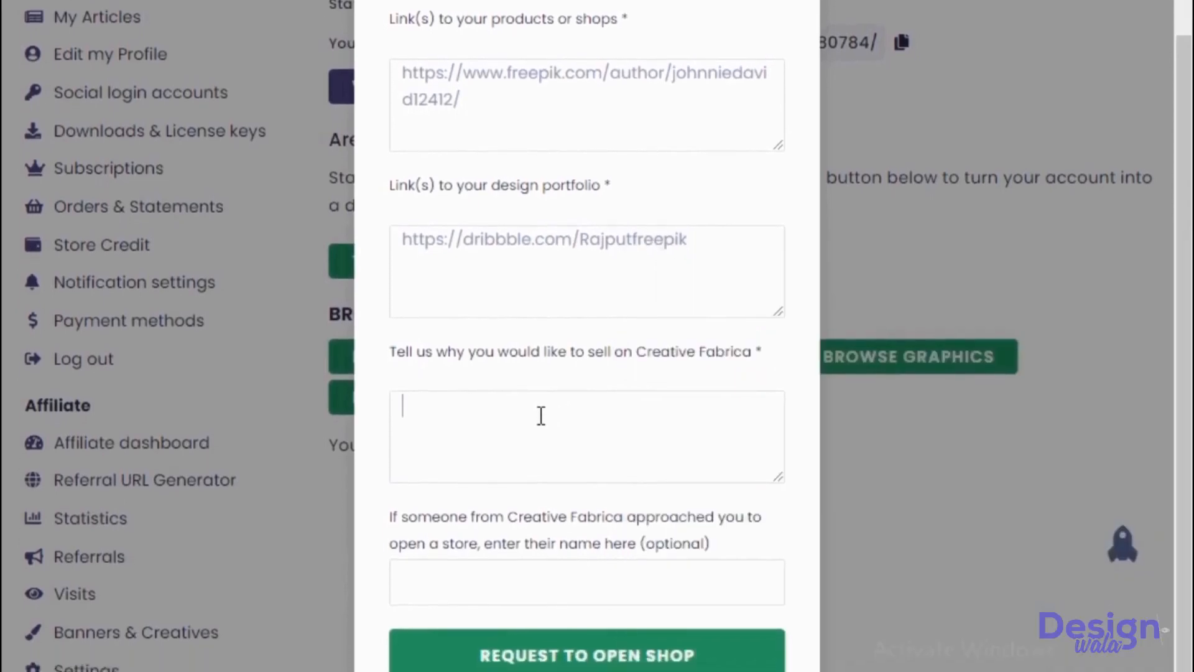
key(ctrl+v)
drag(780, 457, 778, 442)
drag(775, 399, 775, 392)
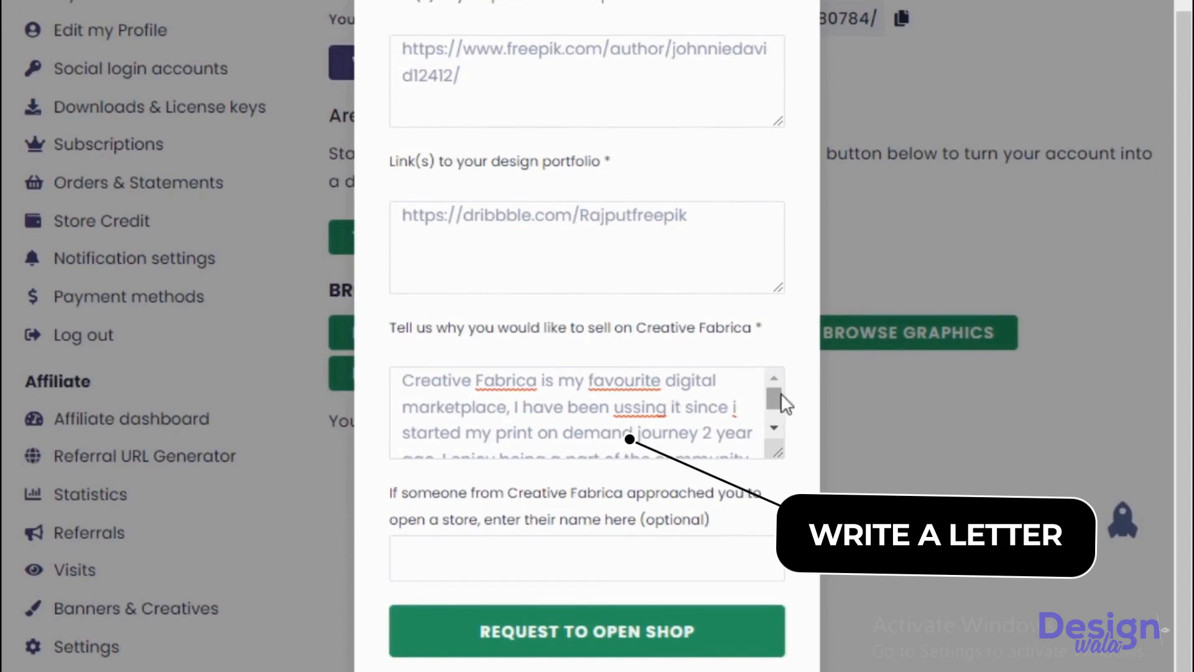
drag(782, 393, 782, 403)
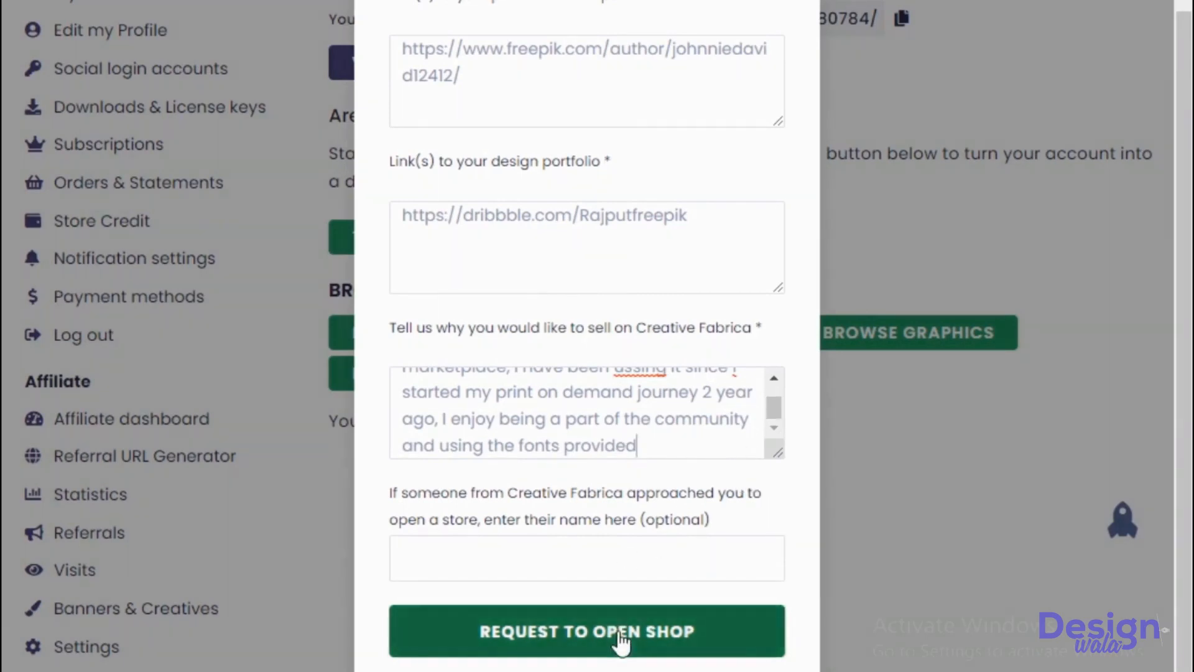
click(723, 644)
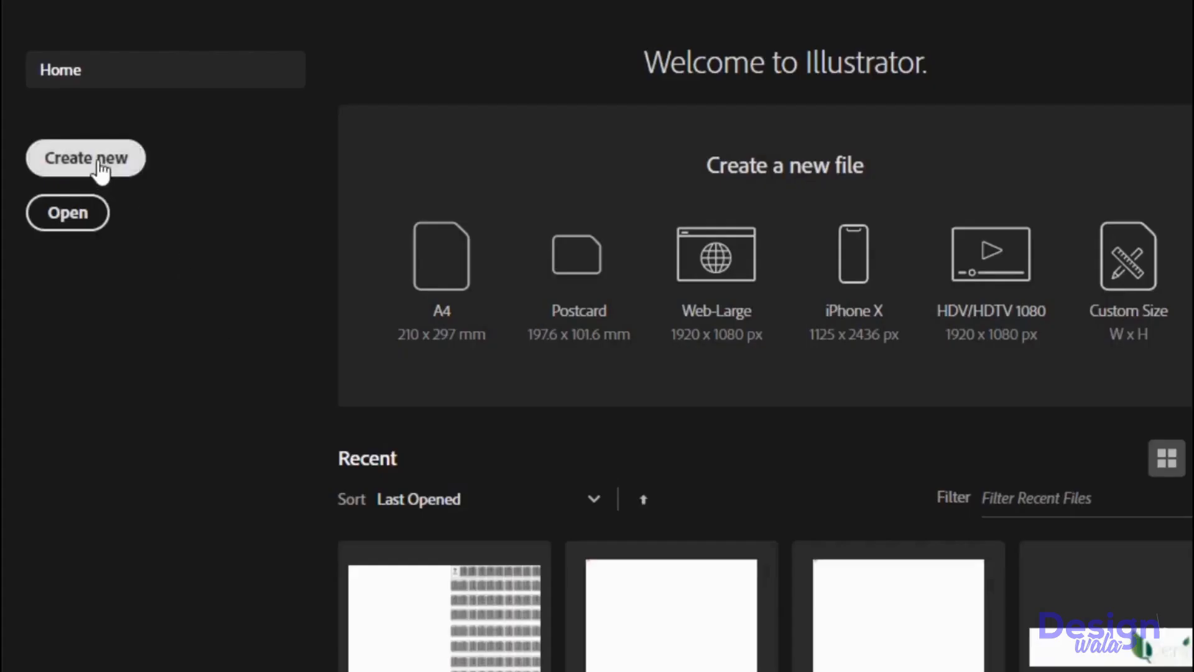
Step: In Illustrator, create a new document 6 in wide and 9 in high
click(98, 165)
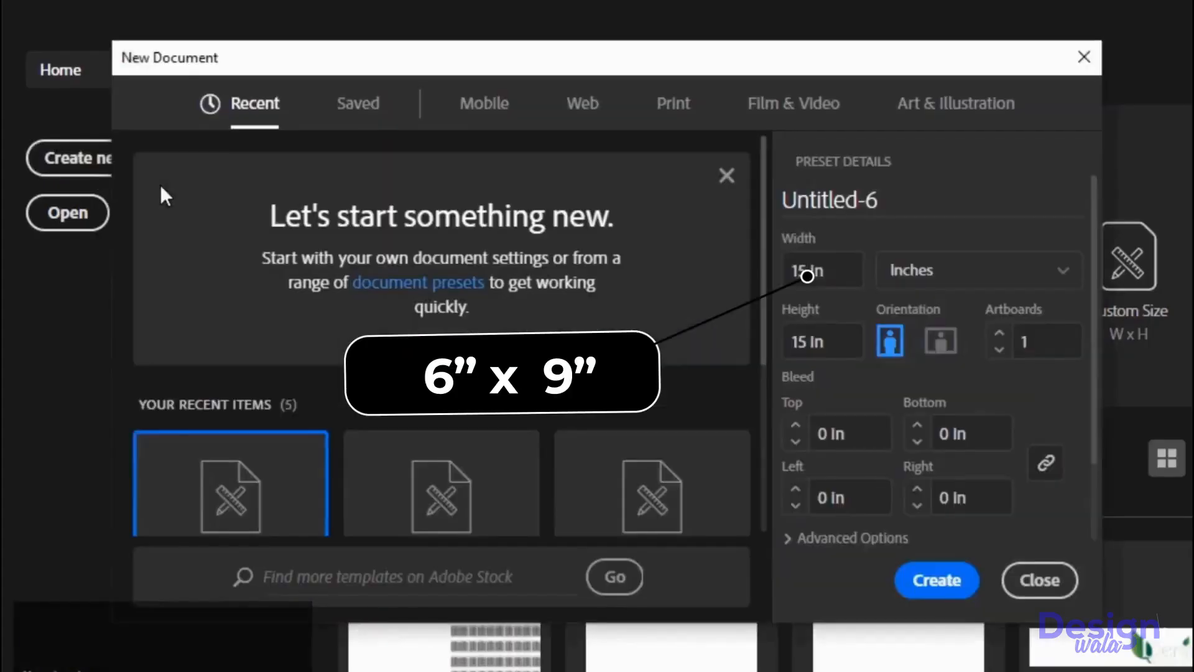
drag(840, 267, 782, 285)
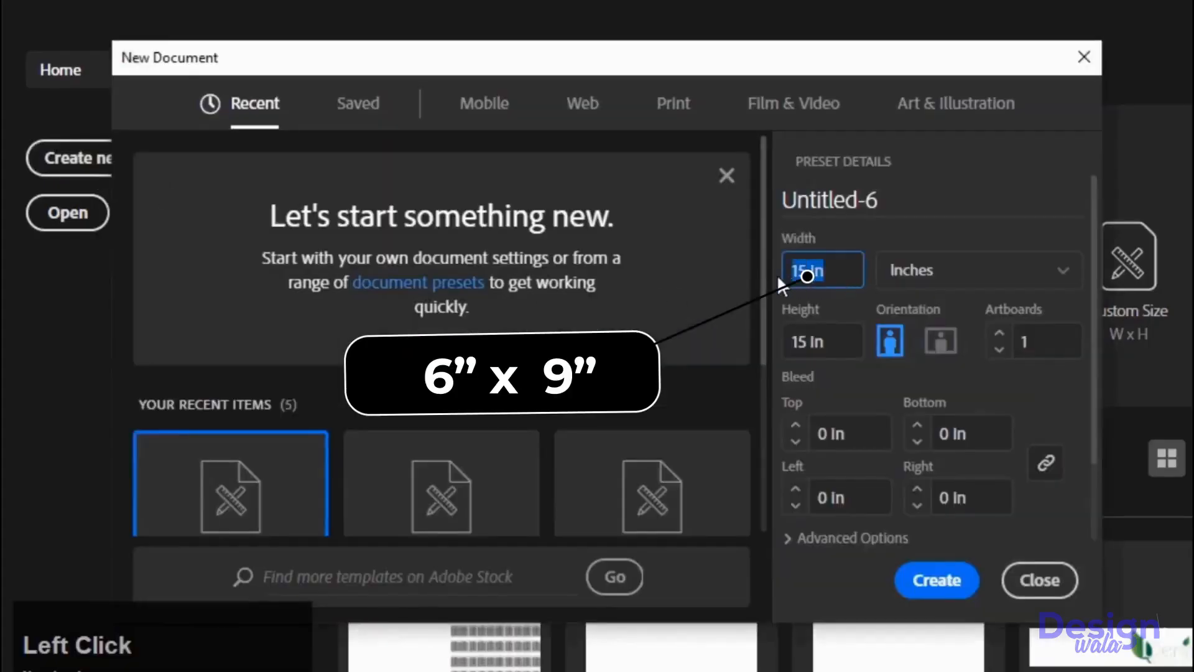
text(6)
drag(833, 349, 777, 342)
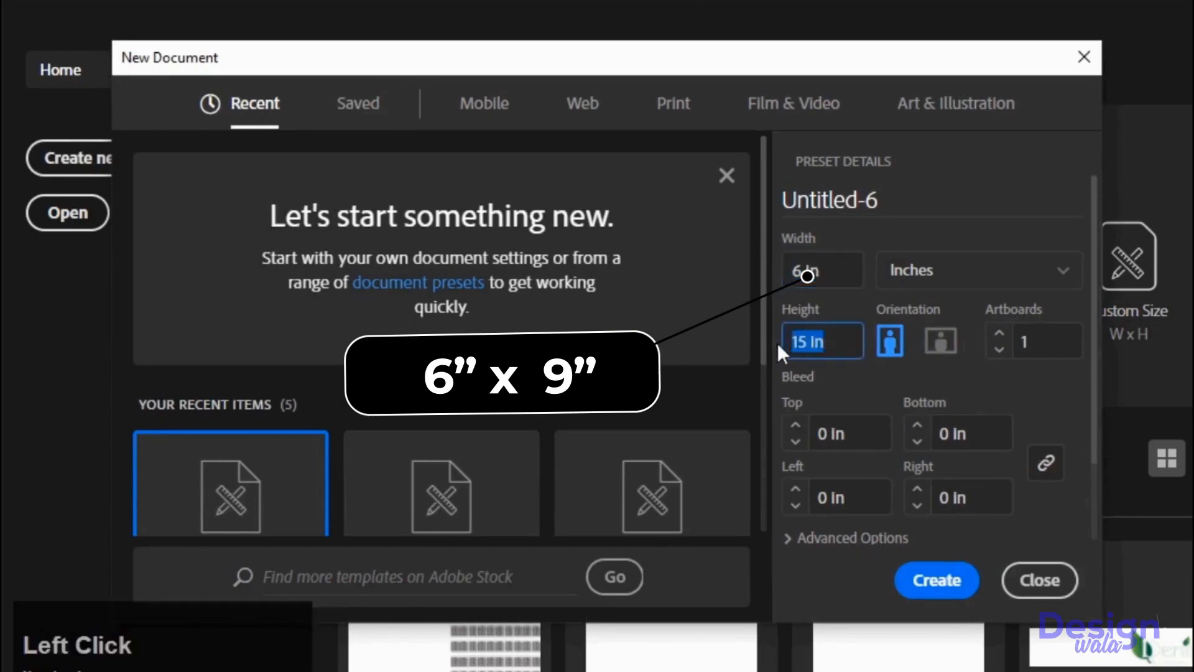
text(9)
click(965, 539)
click(958, 580)
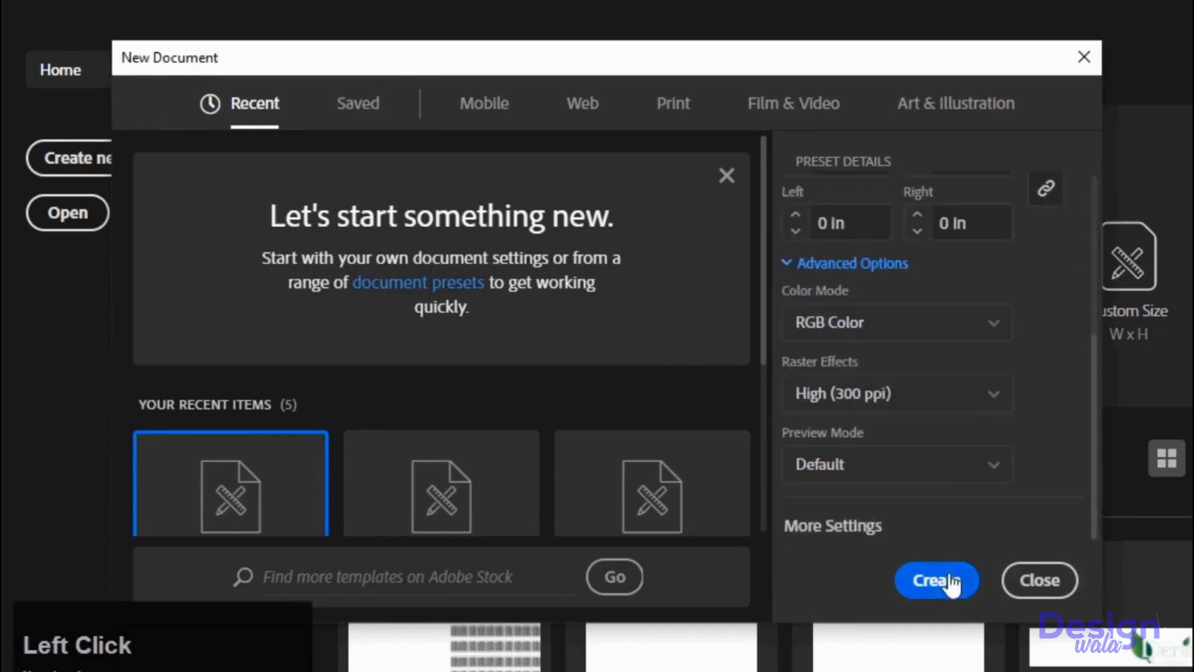
key(ctrl+minus)
key(ctrl+minus)
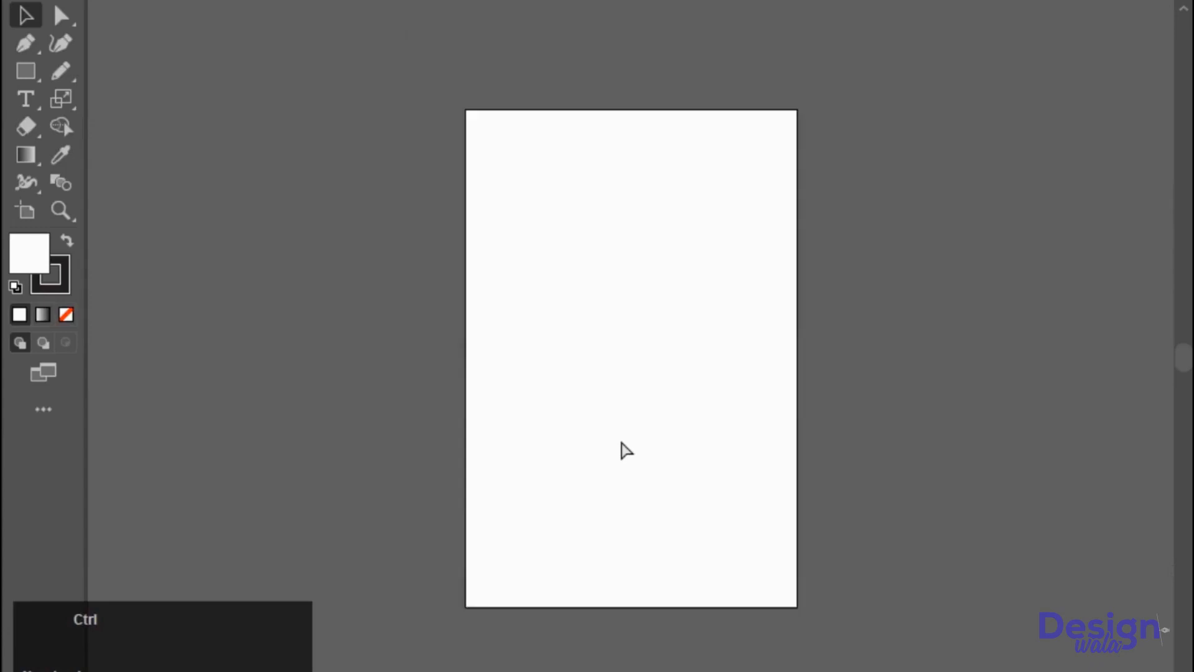
Step: Set the fill colour to black and the stroke to none
double_click(43, 253)
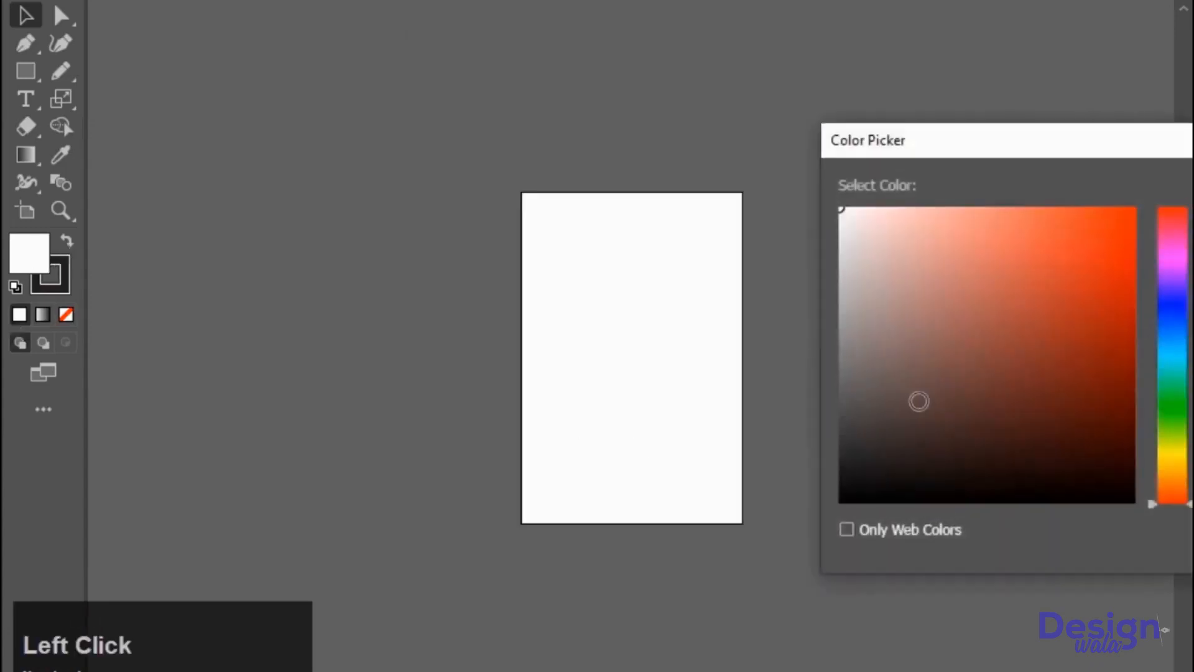
drag(848, 478, 820, 516)
key(Return)
click(61, 279)
key(slash)
click(30, 265)
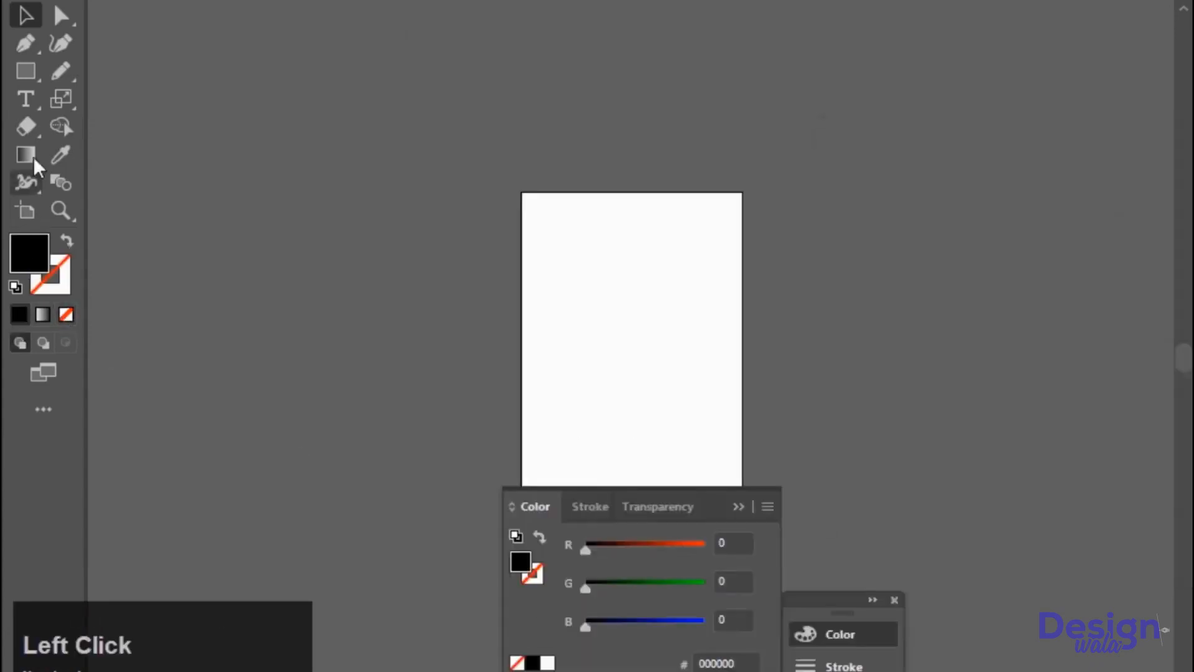
Step: Draw a wide rounded rectangle across the upper part of the page and swap its fill and stroke for a black outline
click(25, 71)
click(894, 599)
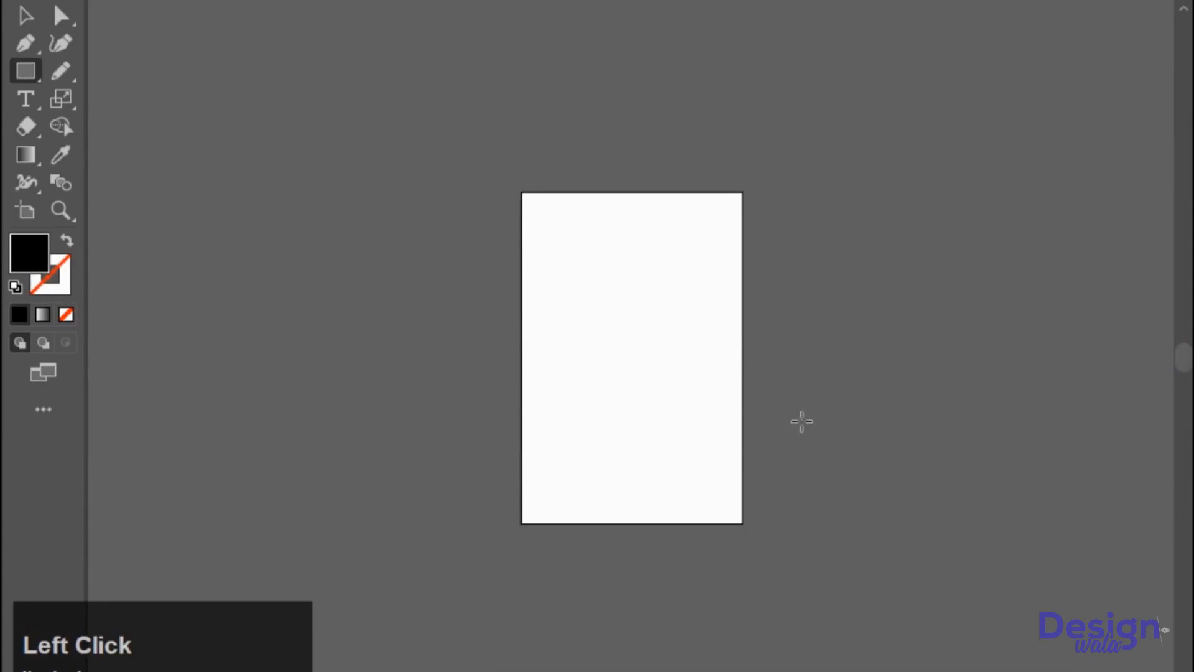
key(ctrl+equal)
drag(499, 192, 732, 252)
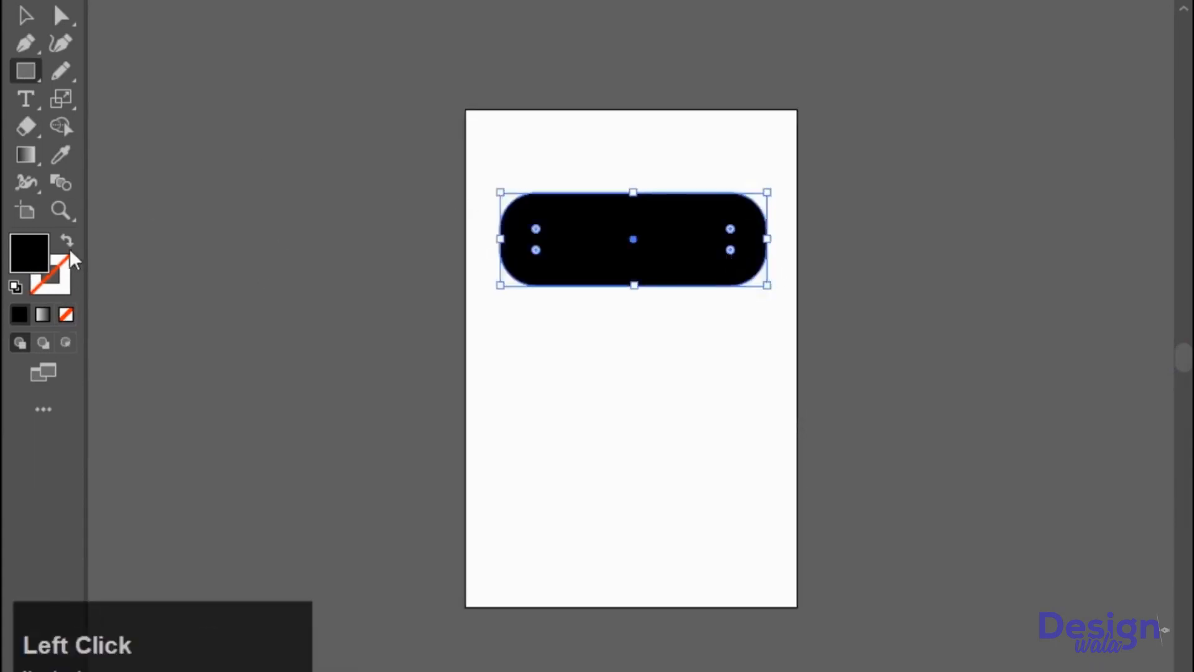
key(shift+x)
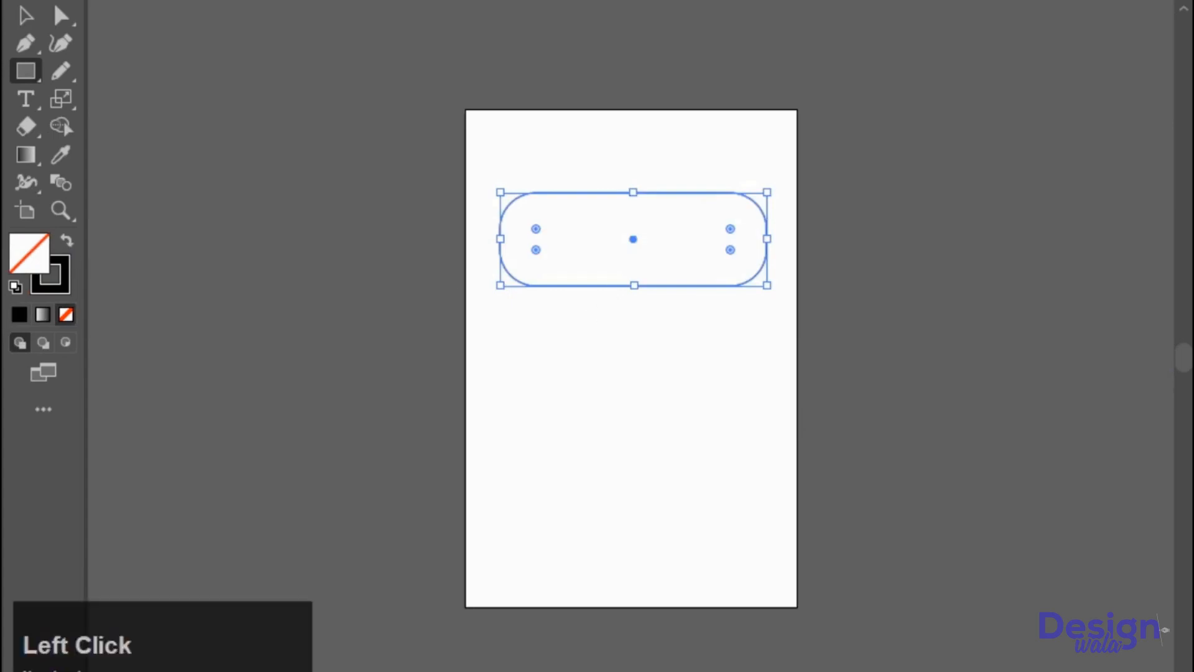
key(a)
key(v)
click(401, 168)
key(ctrl+plus)
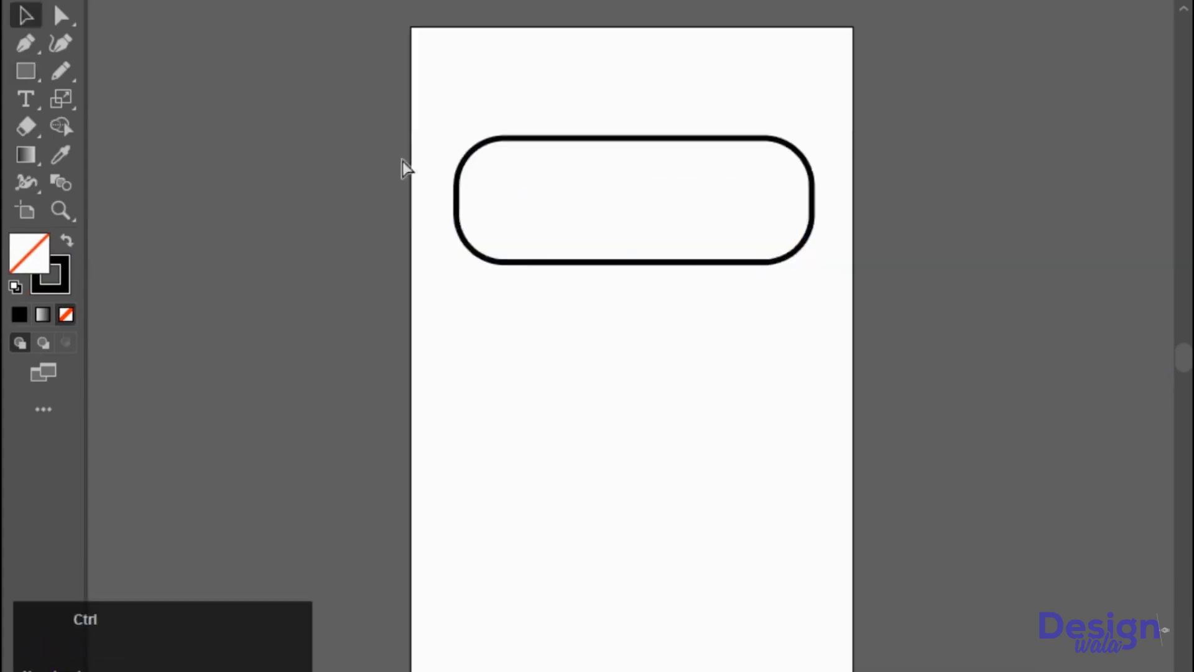
Step: Make the outline stroke of the rounded rectangle thinner
click(458, 206)
key(a)
click(239, 226)
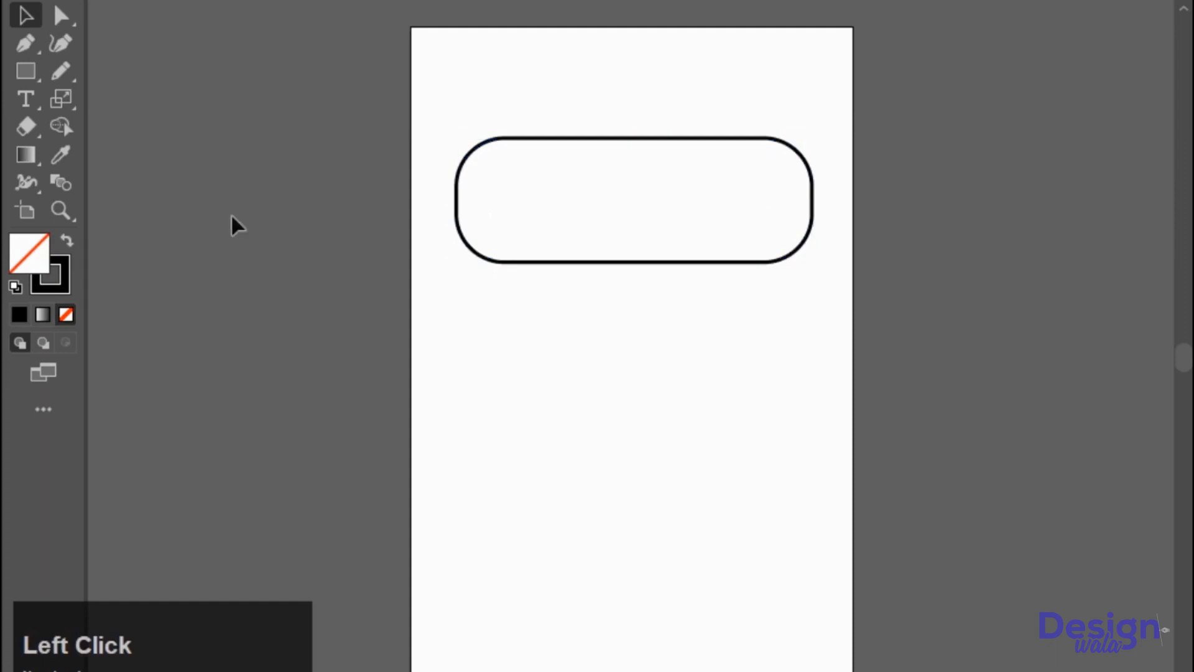
Step: Add the text "Tax Checklist" above the rounded rectangle
click(26, 98)
click(508, 60)
text(TAX)
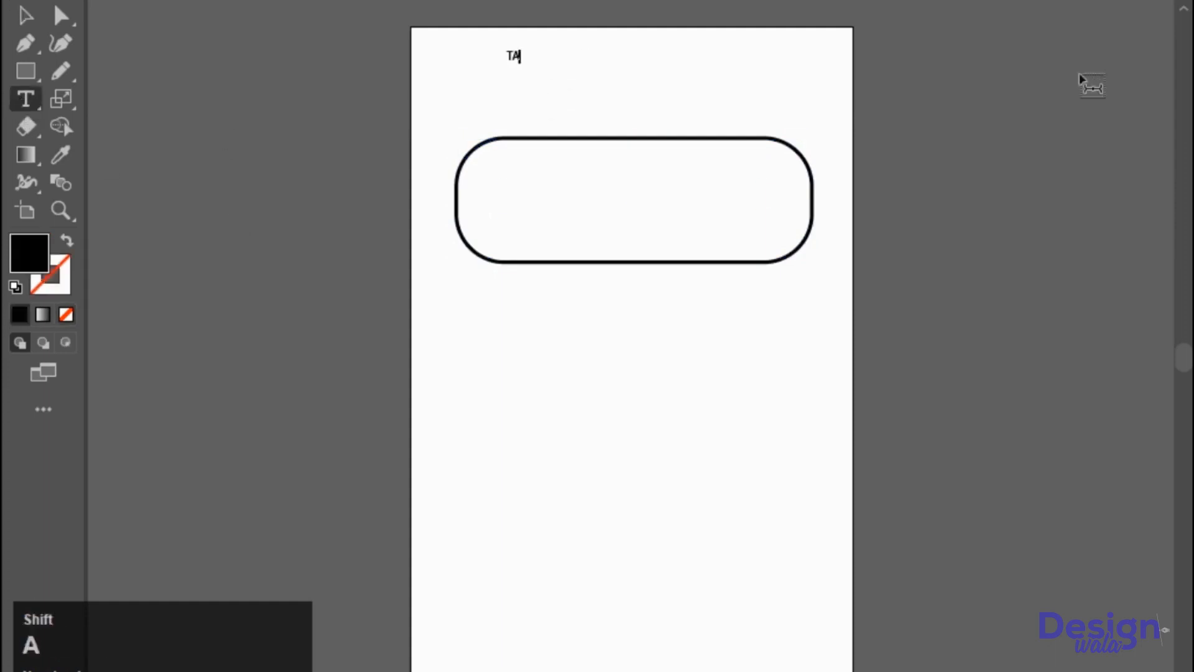
key(BackSpace)
key(BackSpace)
key(BackSpace)
text(ax Checkli)
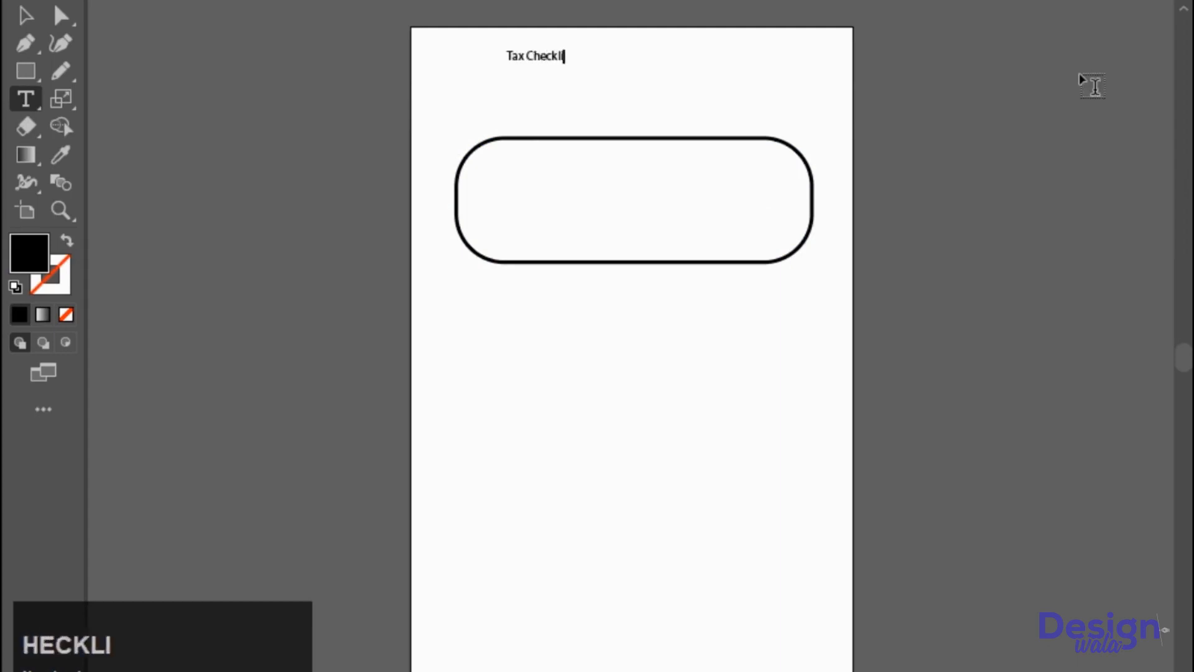
text(st)
key(Escape)
Step: Enlarge the "Tax Checklist" text, move it inside the rounded rectangle, and add the rectangle to the selection
drag(575, 65, 762, 111)
drag(704, 82, 725, 221)
shift+click(758, 263)
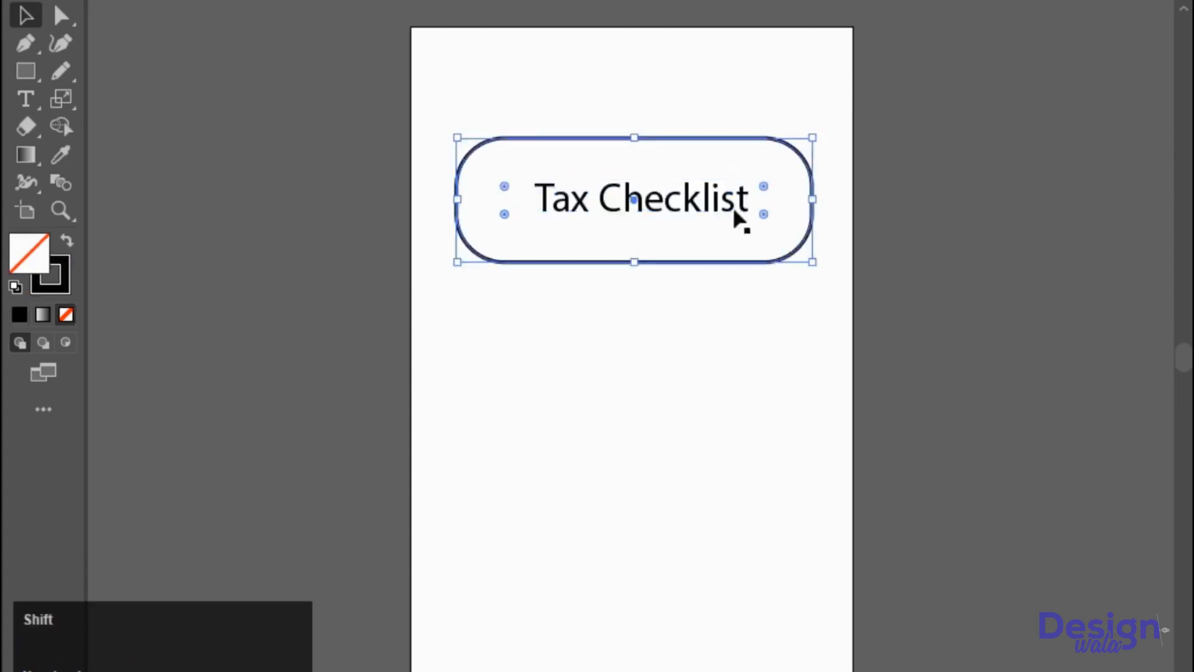
Step: Center the "Tax Checklist" text horizontally within the rounded rectangle
click(706, 9)
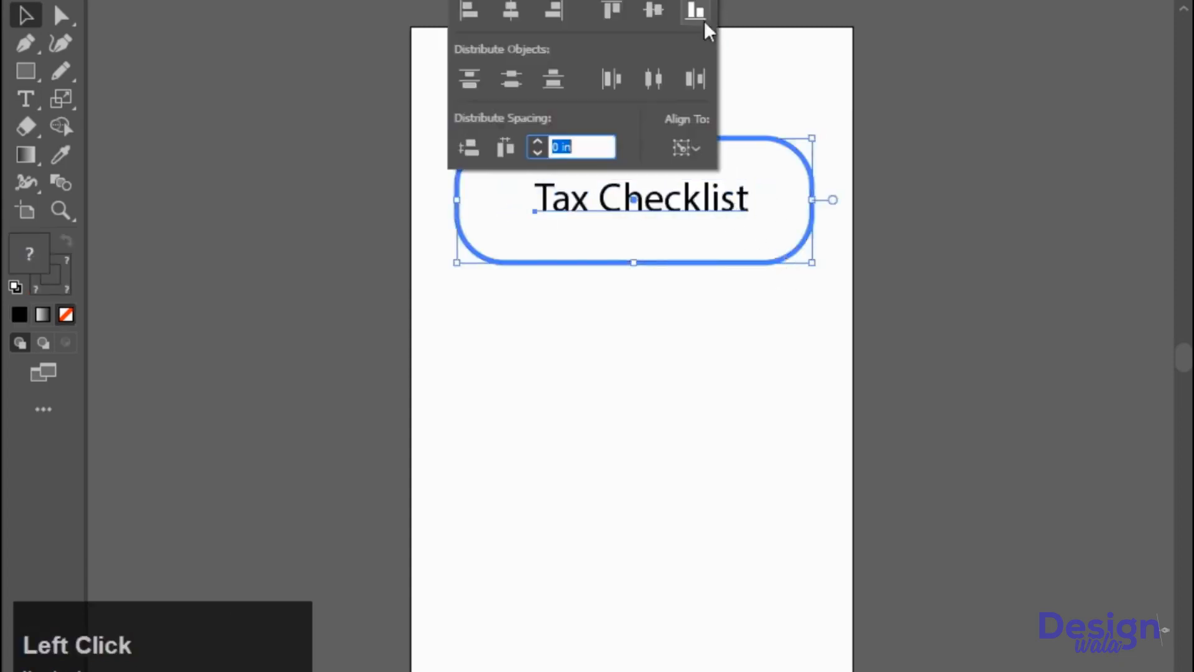
click(515, 19)
click(751, 521)
Step: Set the "Tax Checklist" title's font to Nexa Rust Sans Black
triple_click(683, 194)
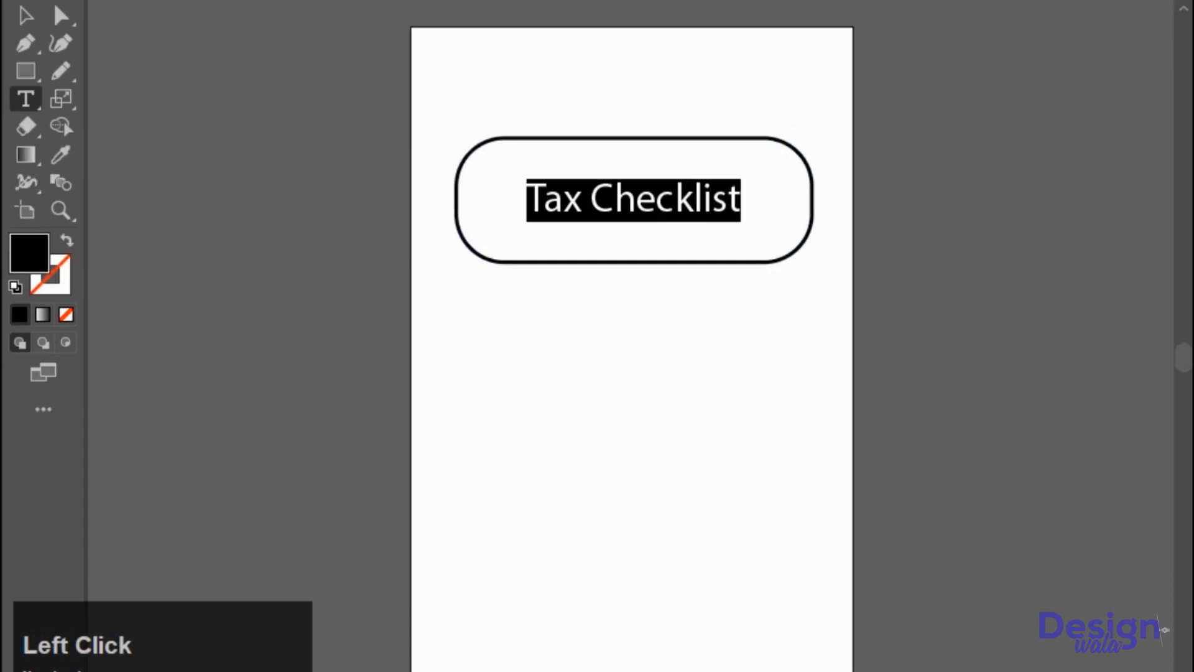
click(498, 2)
key(Down)
click(722, 1)
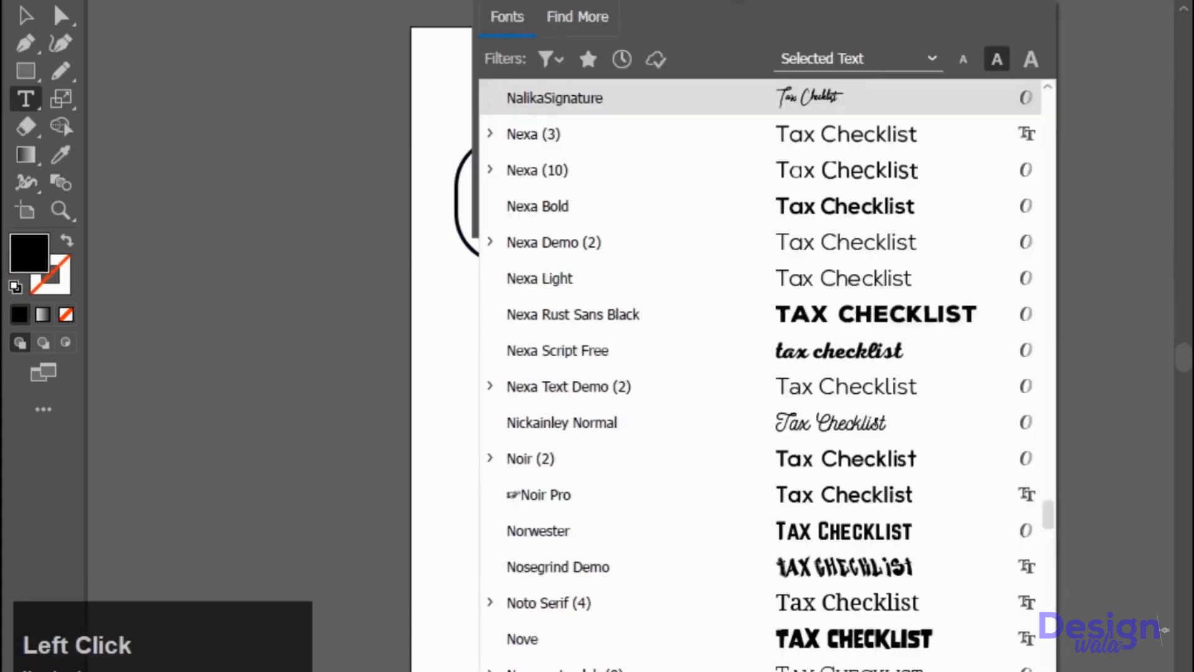
click(868, 314)
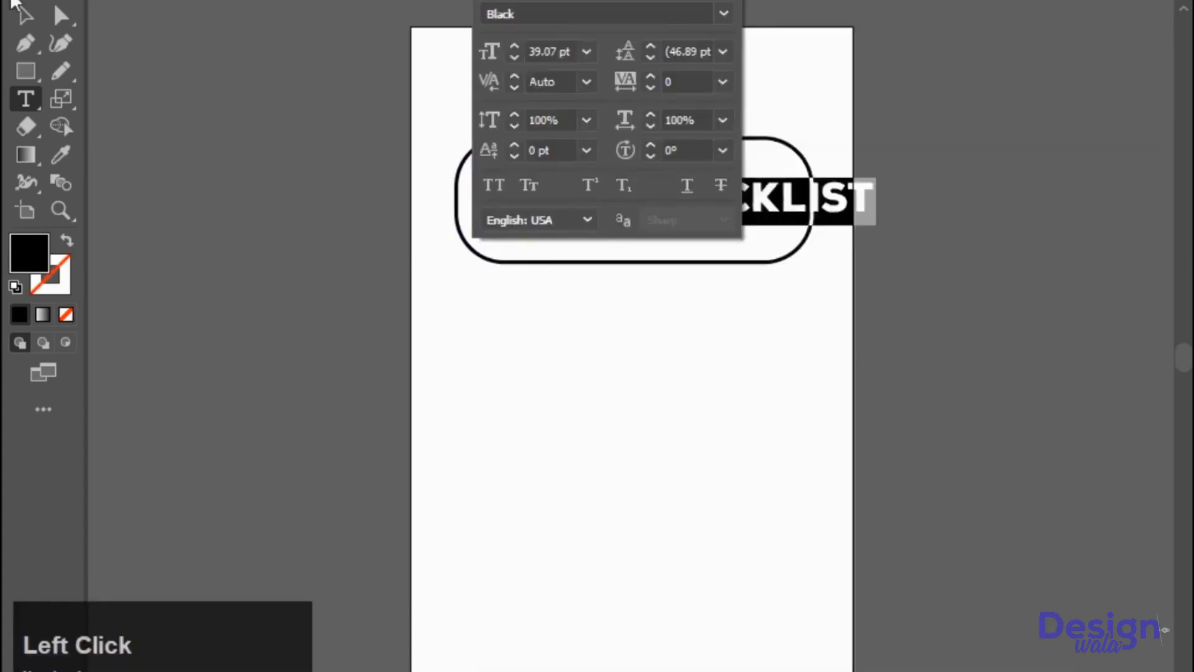
Step: Shrink the title to fit inside the rounded rectangle and center the two objects on each other
click(25, 13)
drag(872, 197, 805, 206)
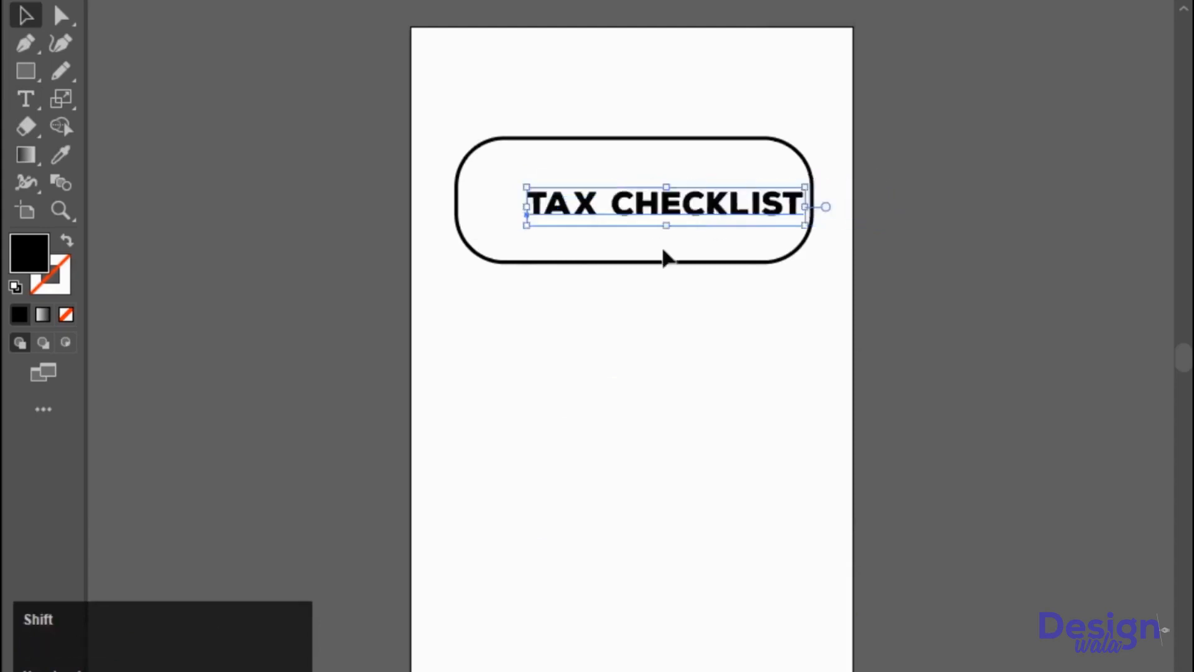
shift+click(666, 259)
click(653, 2)
click(653, 9)
click(520, 27)
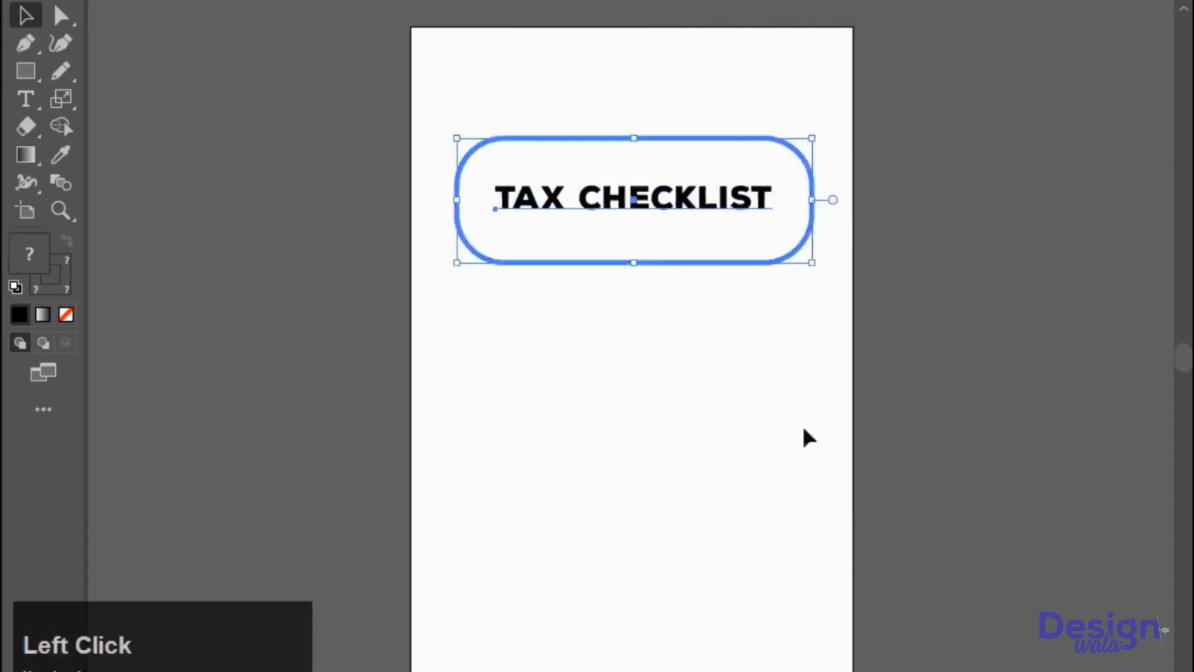
click(808, 438)
Step: Duplicate the title straight down below the rounded rectangle and set the copy's font to Nexa Bold
drag(701, 198, 701, 392)
triple_click(702, 392)
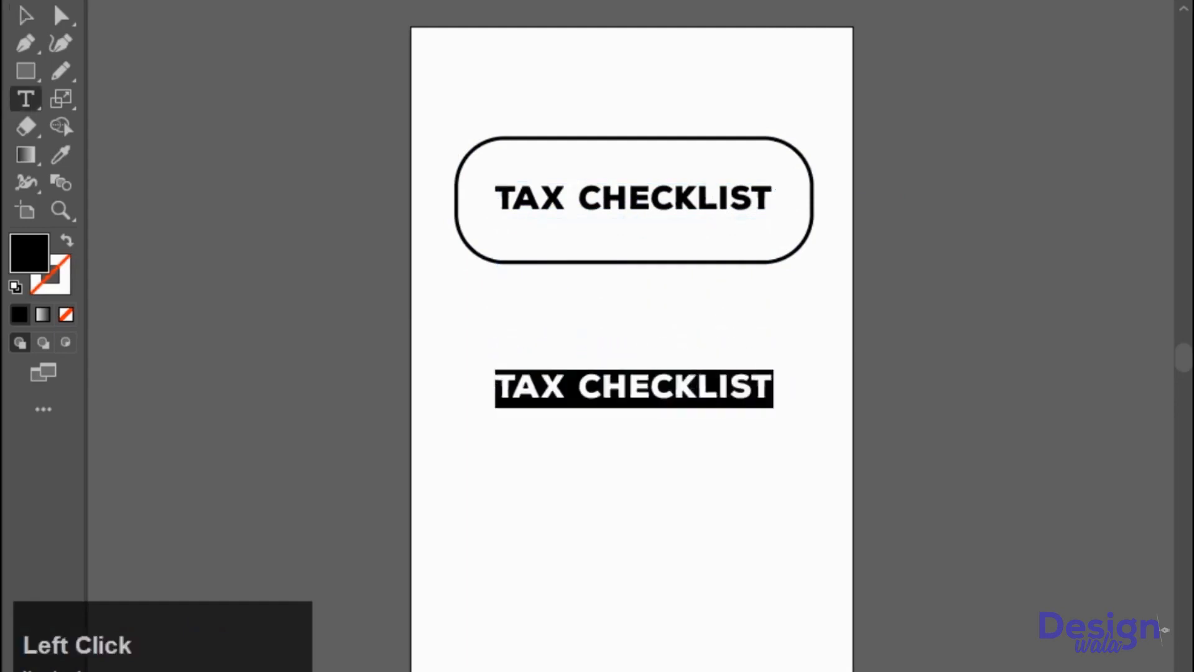
click(563, 1)
click(653, 1)
text(nex)
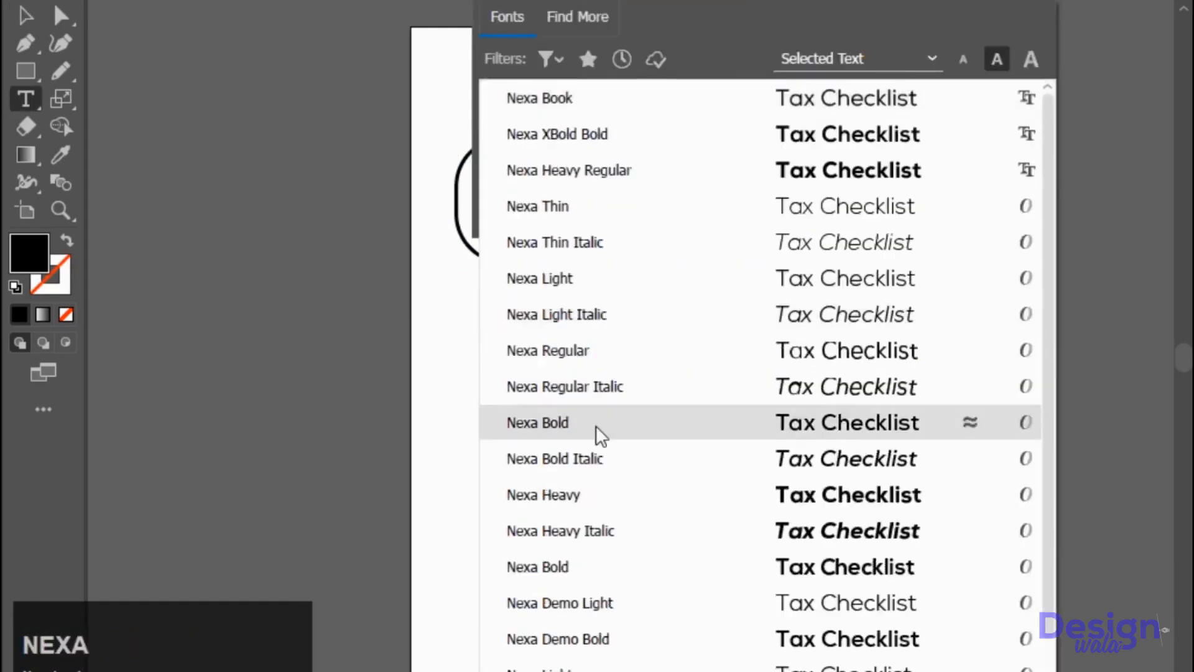
click(598, 429)
Step: Center the copied title text horizontally on the page
click(26, 15)
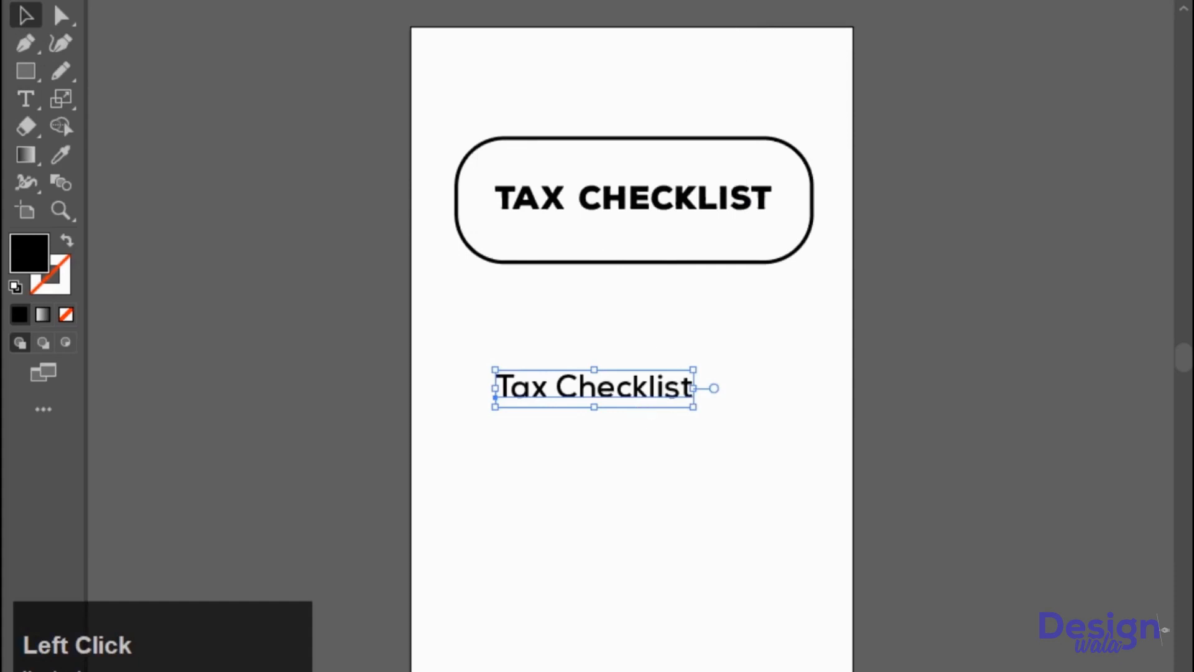
click(749, 3)
click(755, 13)
Step: Duplicate the rounded rectangle in place and enlarge the copy evenly to form an outer frame
click(743, 266)
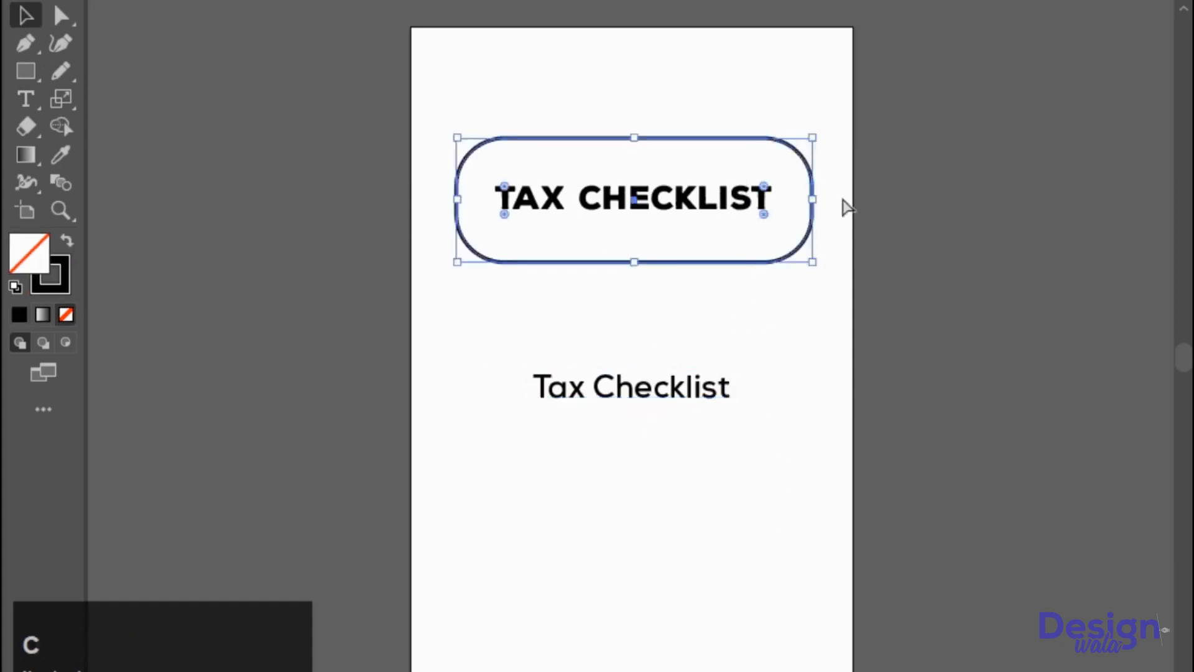
drag(815, 136, 826, 130)
drag(635, 132, 636, 126)
drag(637, 271, 637, 279)
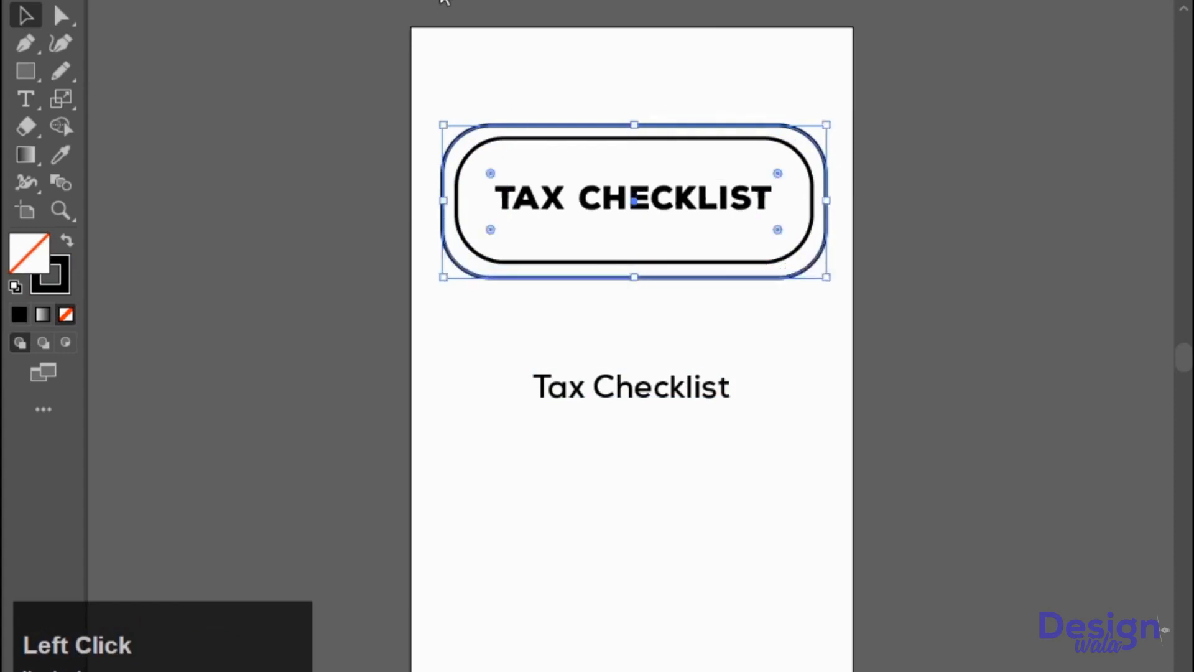
Step: Make the outer frame's stroke thinner and reduce the frame slightly toward the inner one
click(500, 299)
click(619, 278)
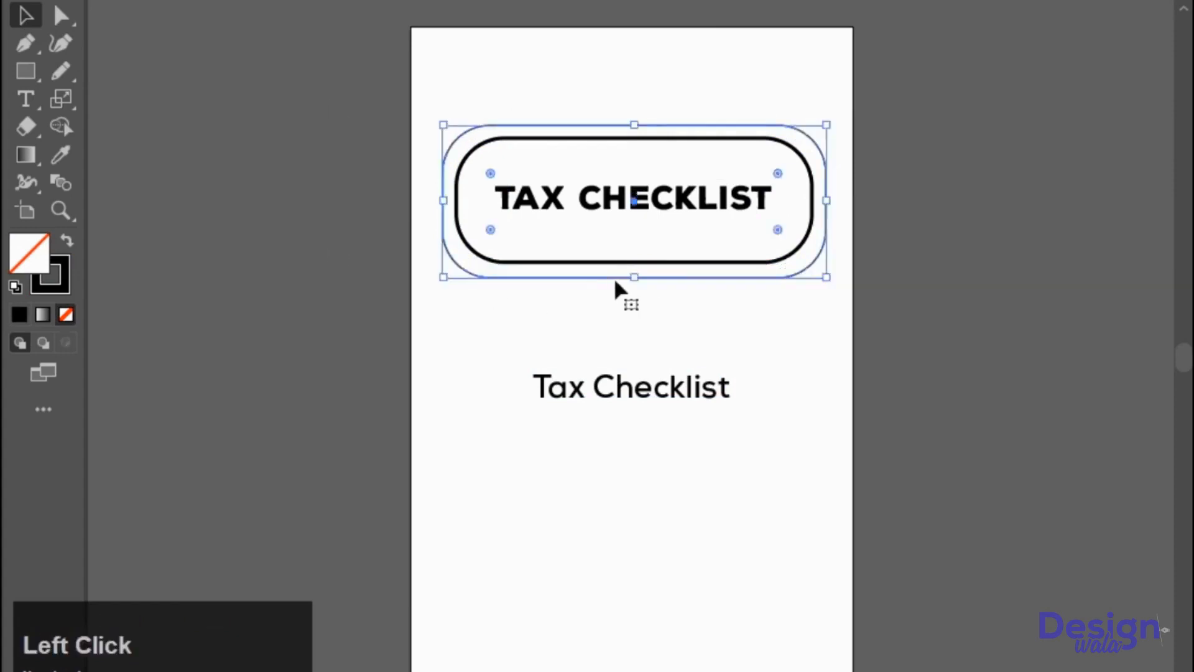
drag(826, 278, 820, 274)
click(856, 460)
Step: Replace the copied title text with "This checklist Belongs to"
click(698, 401)
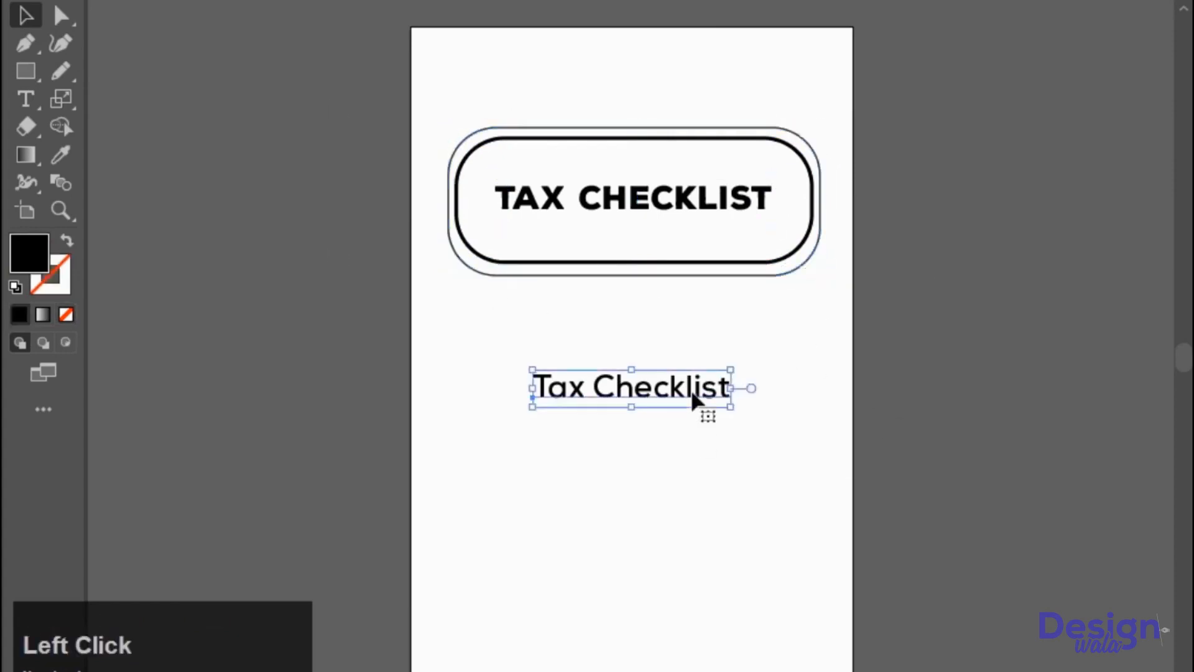
triple_click(661, 395)
text(T)
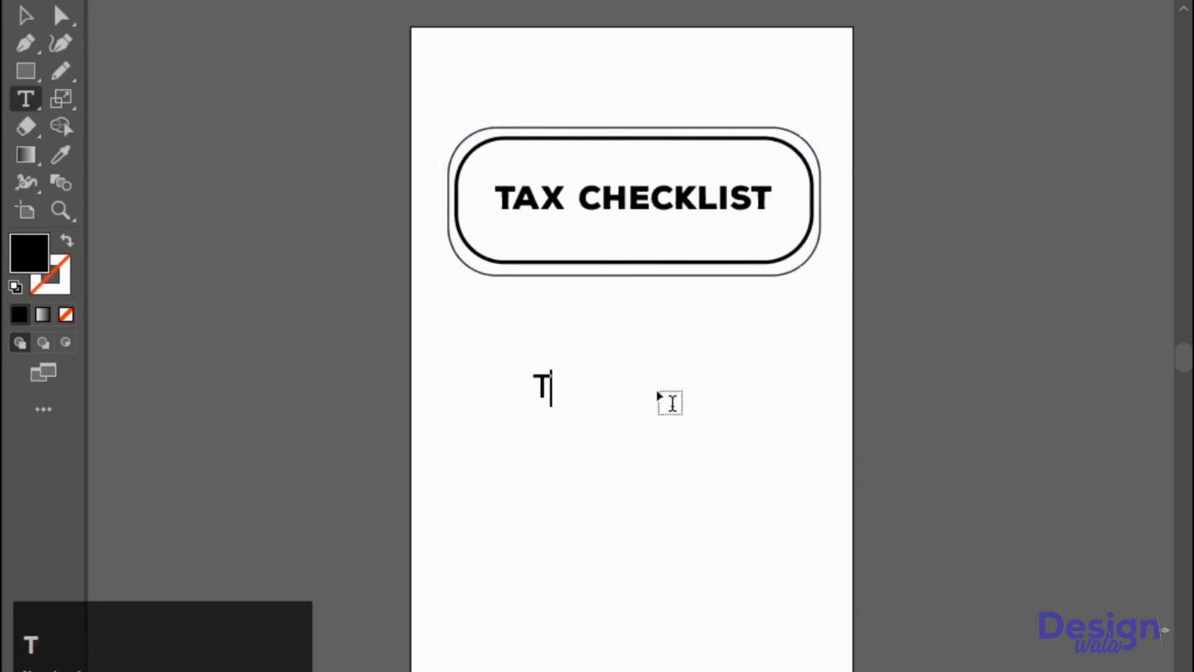
text(his checklist Belongs to)
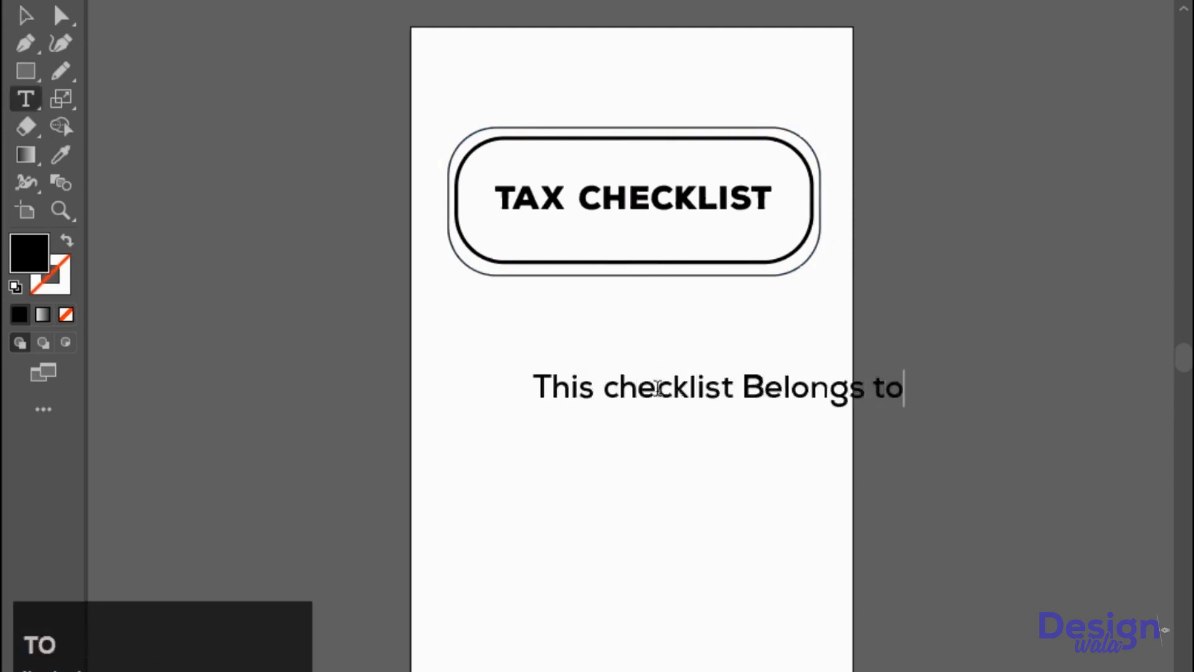
click(28, 16)
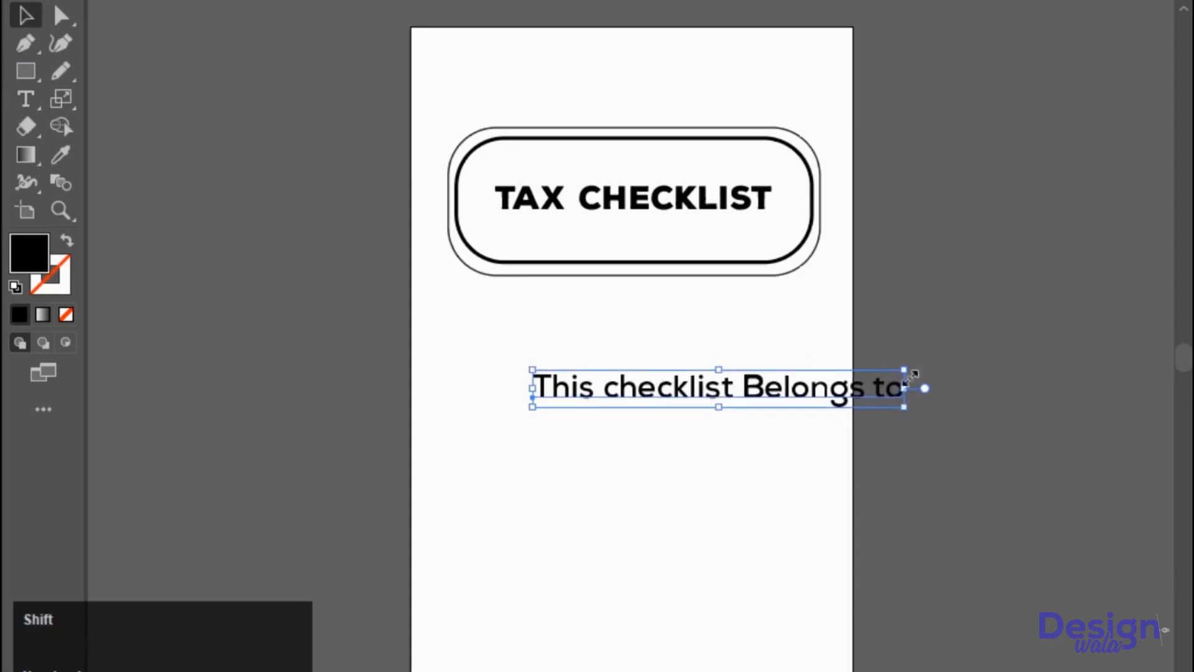
Step: Shrink the "This checklist Belongs to" line and center it horizontally on the page
shift+drag(907, 367, 802, 380)
click(800, 1)
click(782, 11)
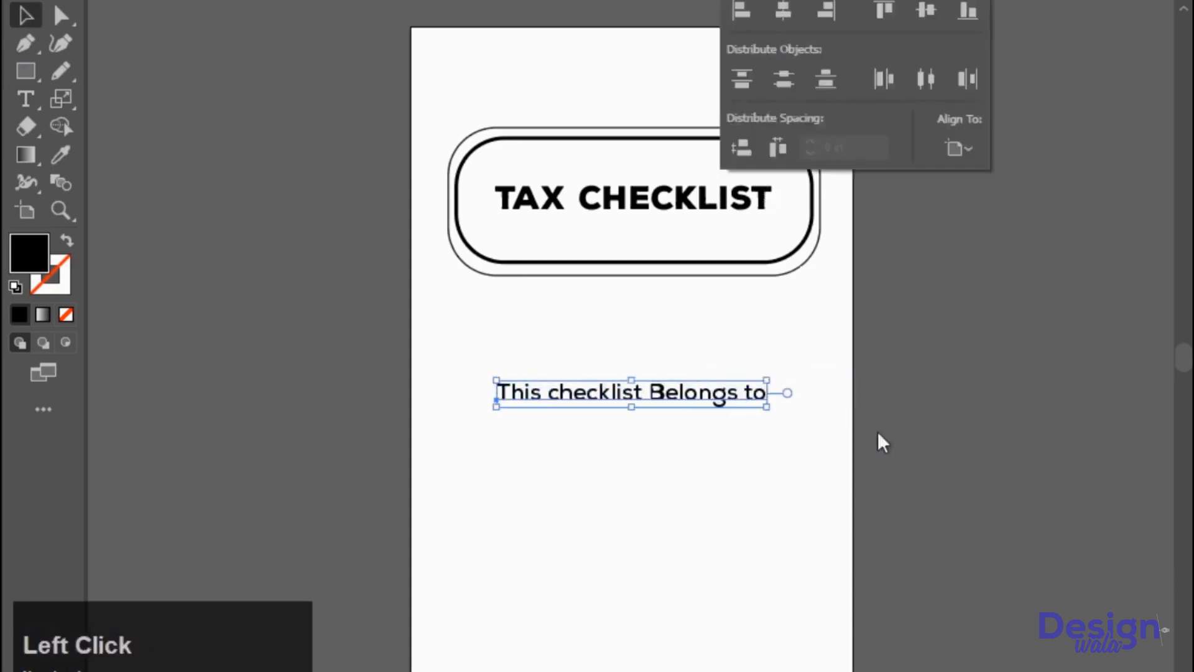
click(870, 494)
Step: Capitalize the C of "Checklist" in the belongs-to line and center the line on the page again
key(t)
drag(560, 393, 549, 393)
text(C)
click(26, 15)
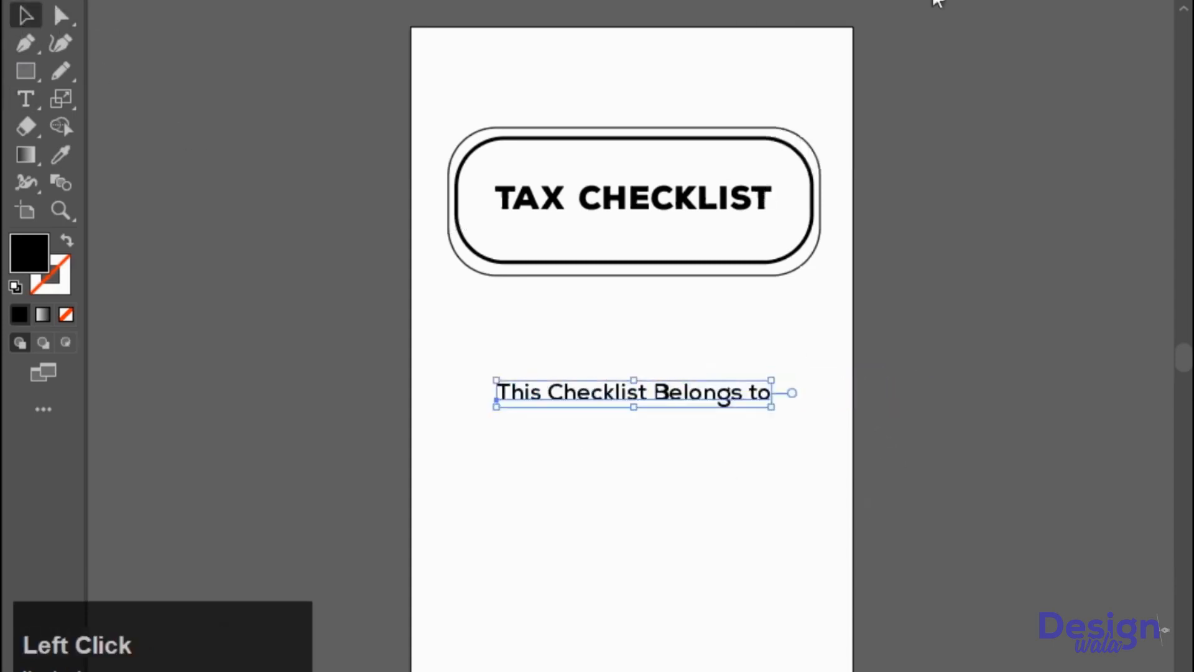
click(799, 1)
click(781, 11)
click(942, 505)
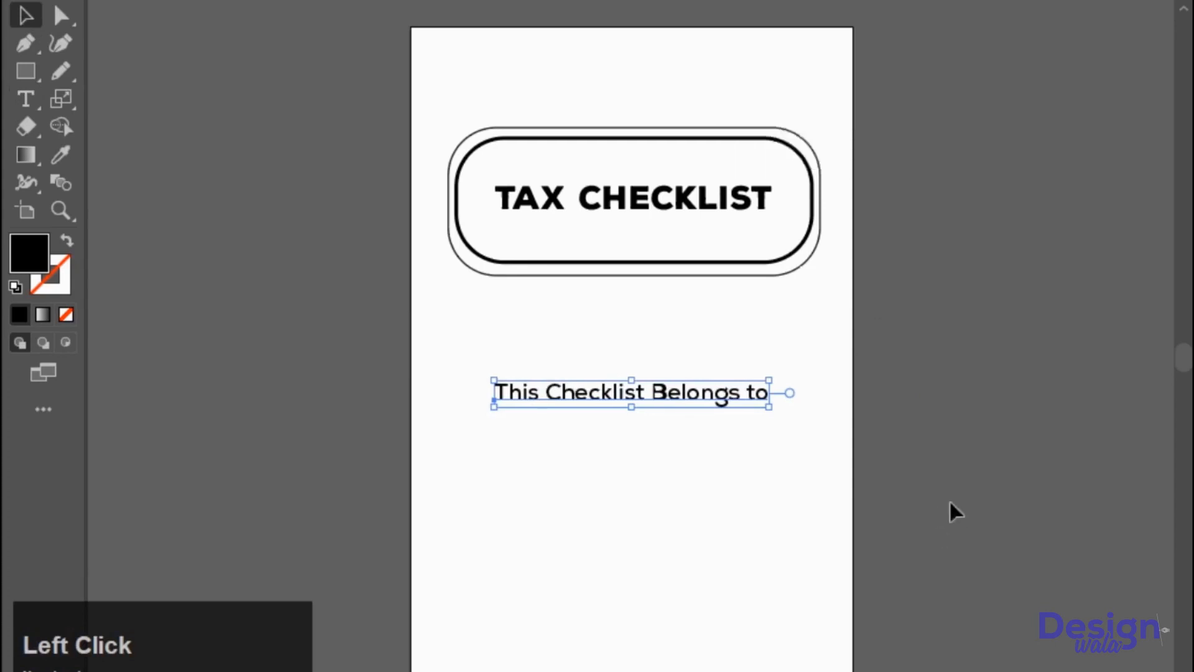
Step: Draw a large rounded rectangle under the belongs-to line and give it a black outline with no fill
key(space)
drag(949, 517, 940, 400)
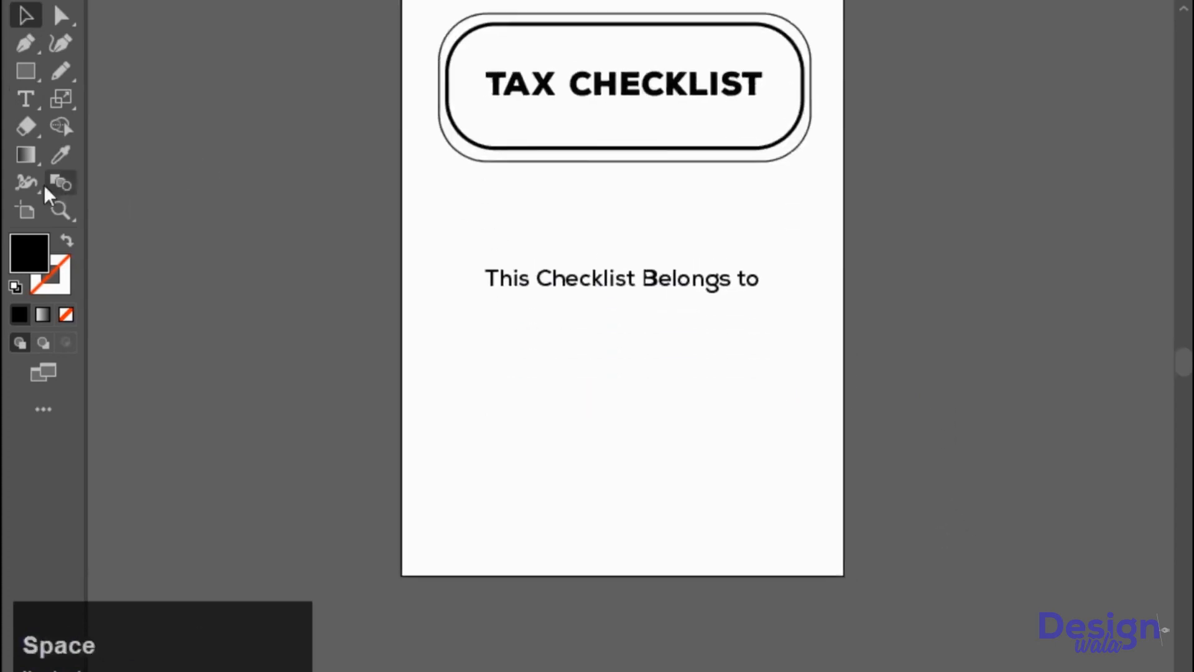
click(26, 71)
drag(440, 352, 506, 303)
drag(530, 369, 818, 489)
drag(792, 318, 789, 330)
click(67, 242)
key(v)
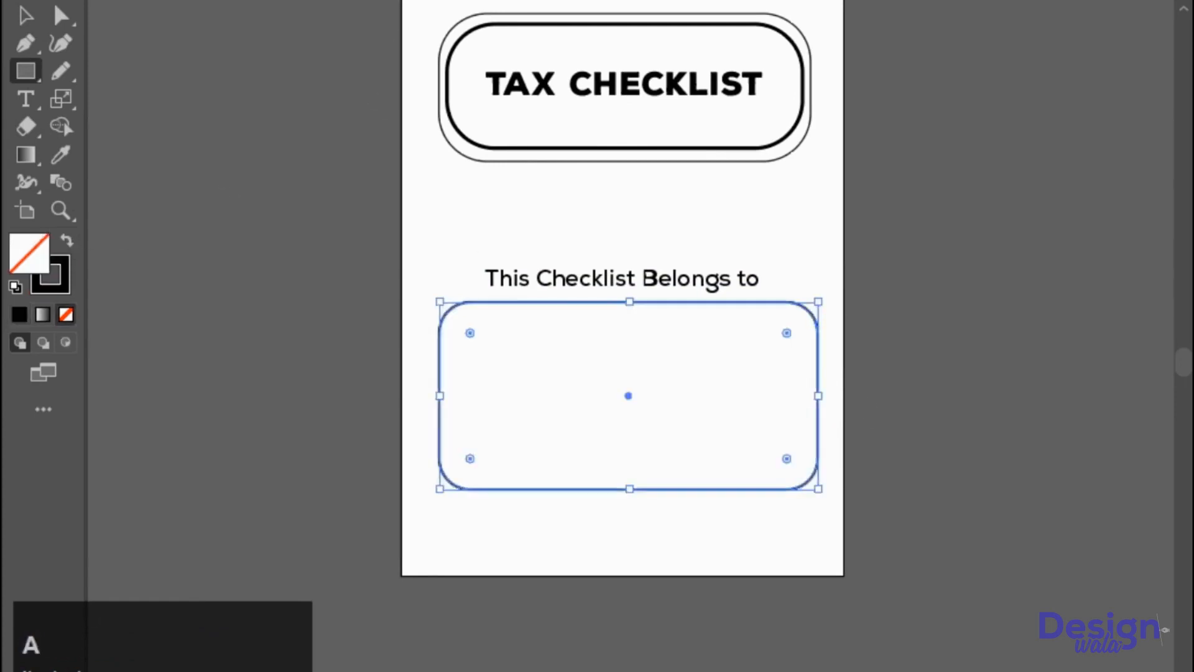
click(352, 371)
Step: Draw a thin horizontal rule across the upper part of the large box and make it black-filled without a stroke
click(26, 74)
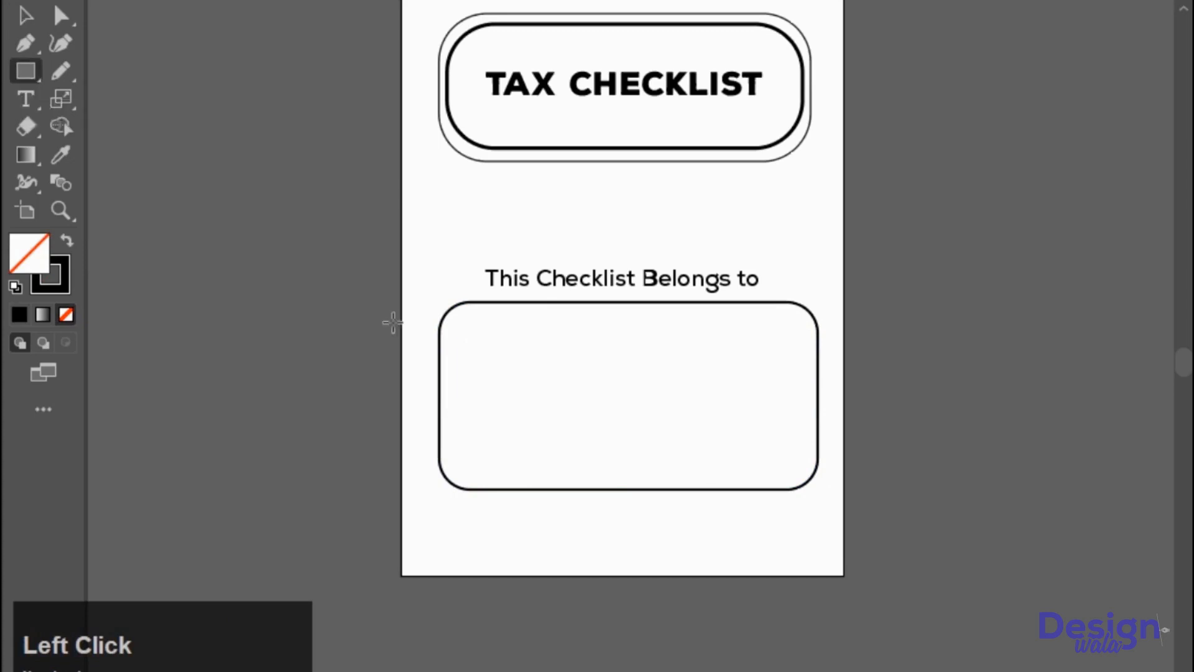
drag(441, 365, 823, 360)
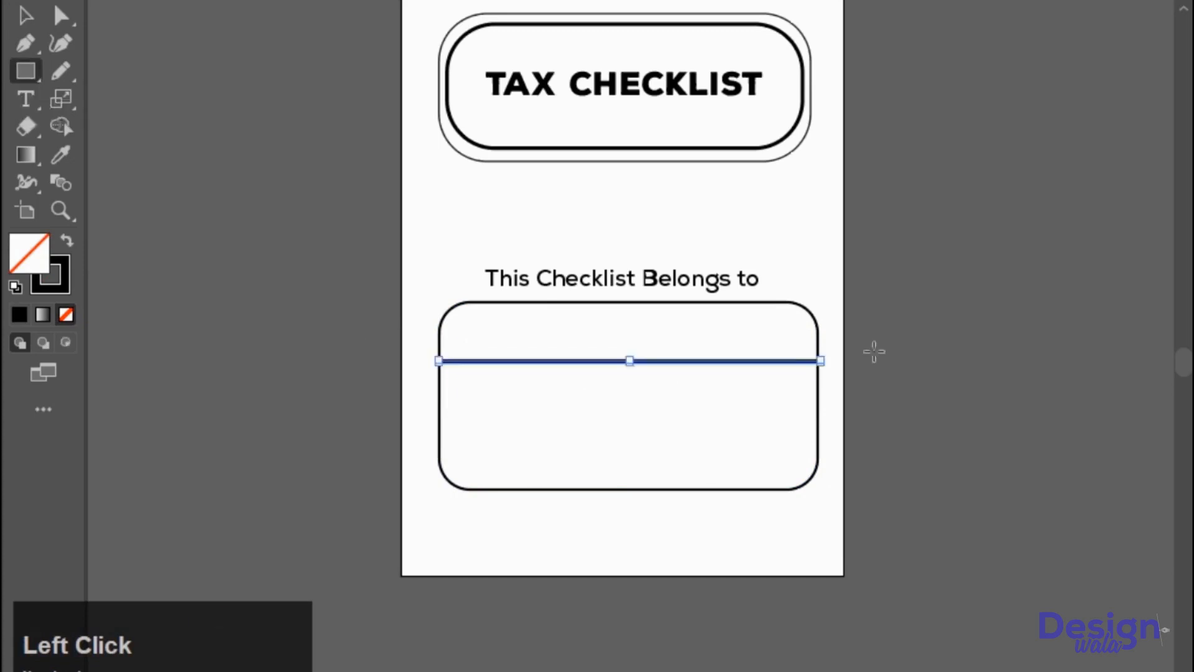
key(v)
click(907, 353)
key(ctrl+plus)
click(892, 363)
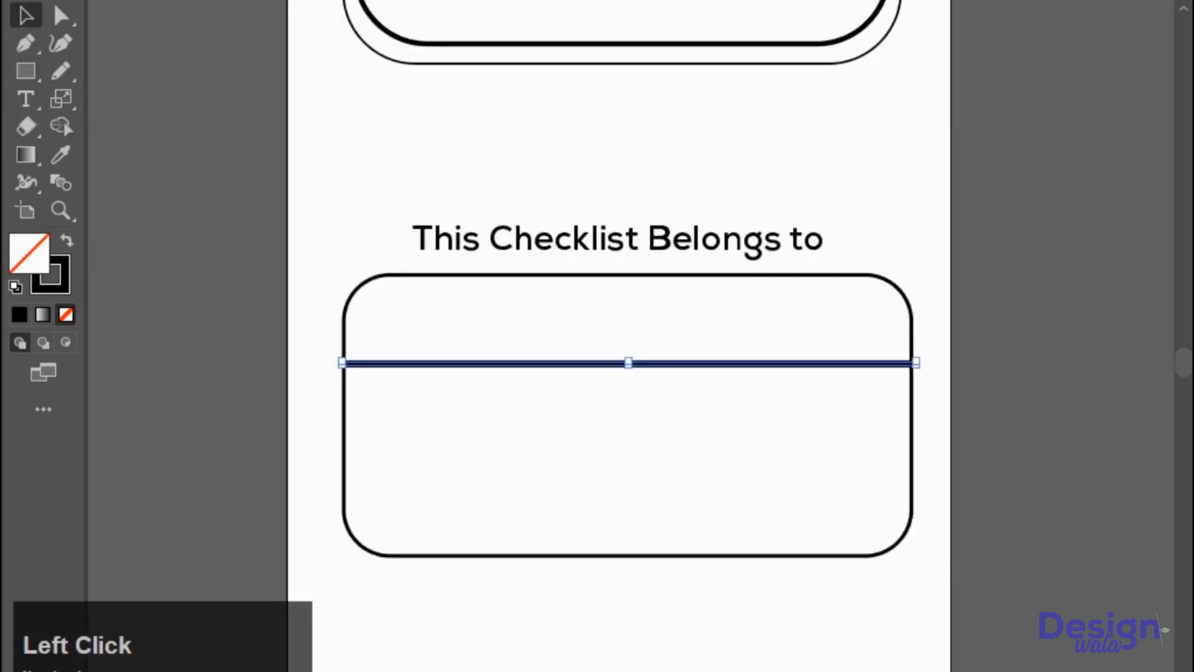
click(66, 242)
click(653, 387)
click(661, 365)
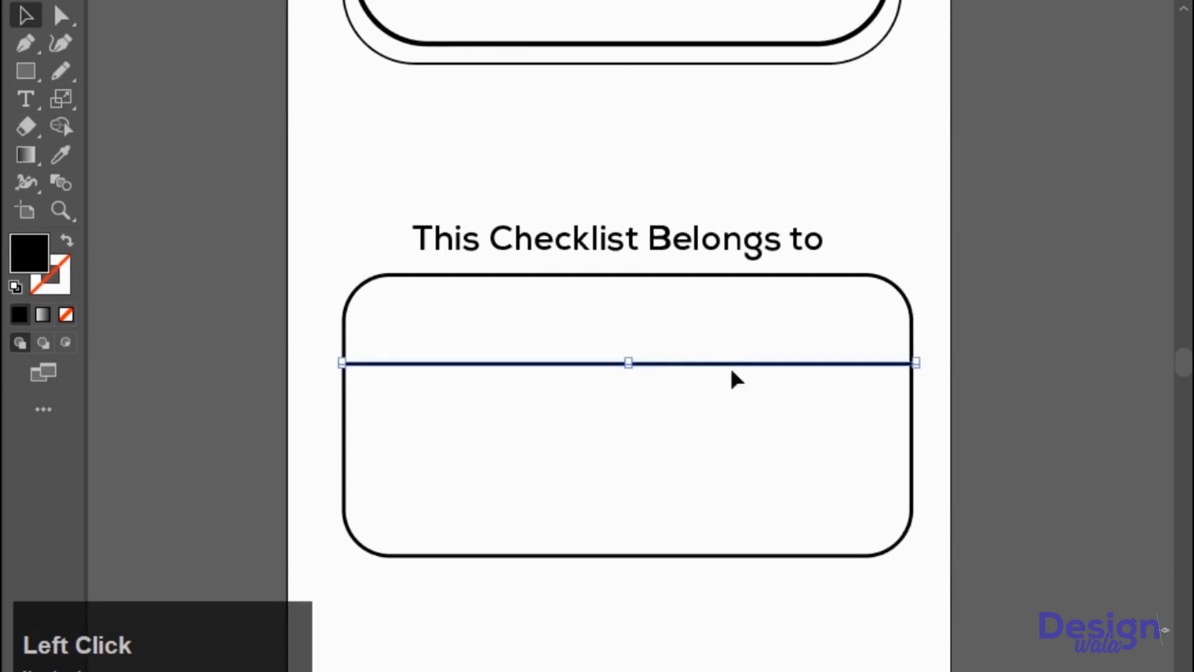
Step: Duplicate the horizontal rule lower in the box to divide it into three rows
drag(722, 370, 725, 461)
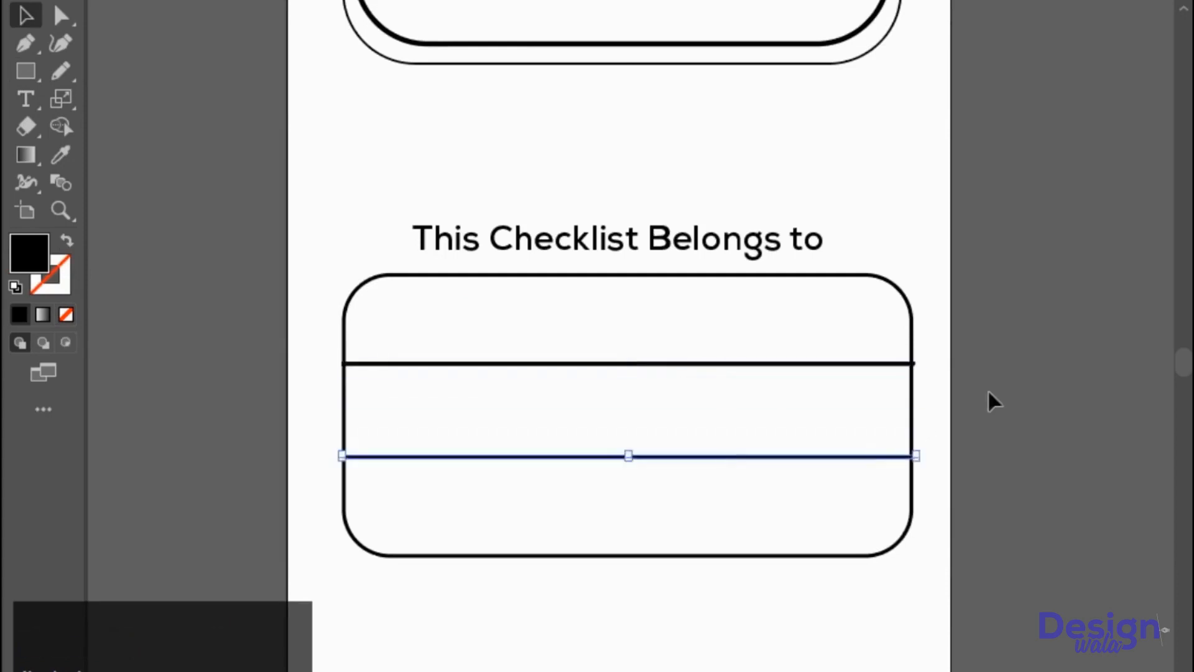
click(1040, 374)
key(ctrl+minus)
key(ctrl+minus)
drag(522, 151, 709, 414)
click(848, 403)
key(ctrl+plus)
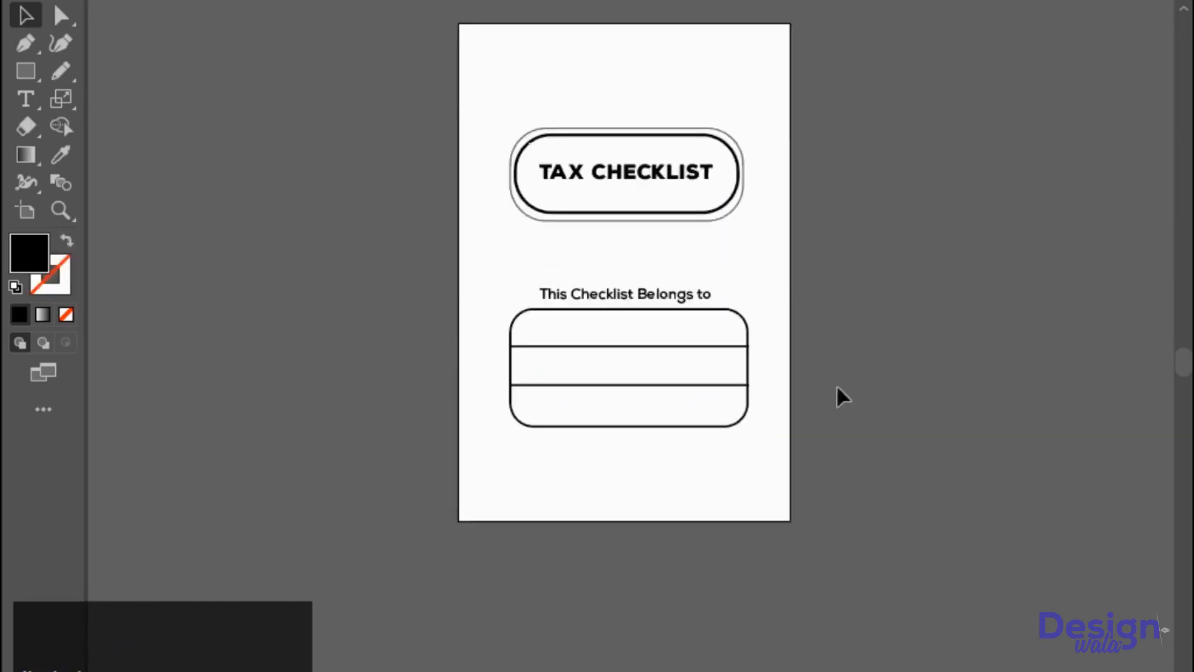
Step: Duplicate the artboard with all its artwork beside the original
drag(843, 397, 728, 435)
key(shift+o)
click(533, 309)
drag(427, 329, 774, 329)
drag(573, 333, 486, 350)
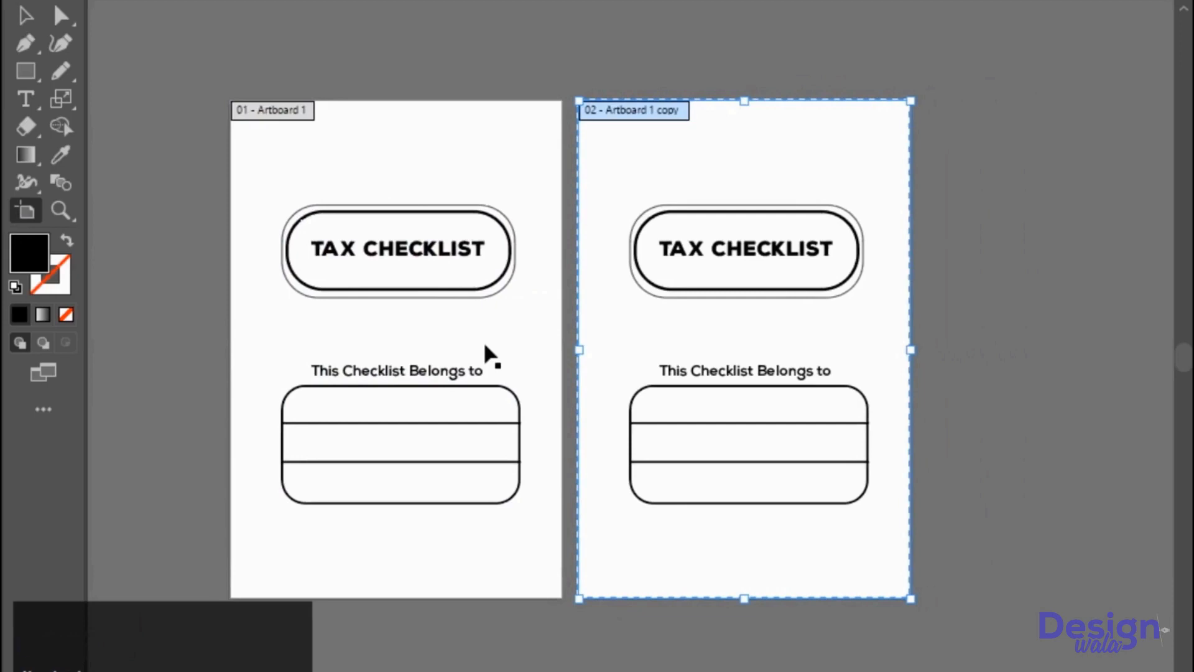
Step: Delete both rounded frames, the belongs-to line and the ruled box from the second artboard, keeping only the title
key(v)
drag(680, 172, 707, 218)
key(Delete)
drag(703, 349, 812, 529)
key(Delete)
click(792, 298)
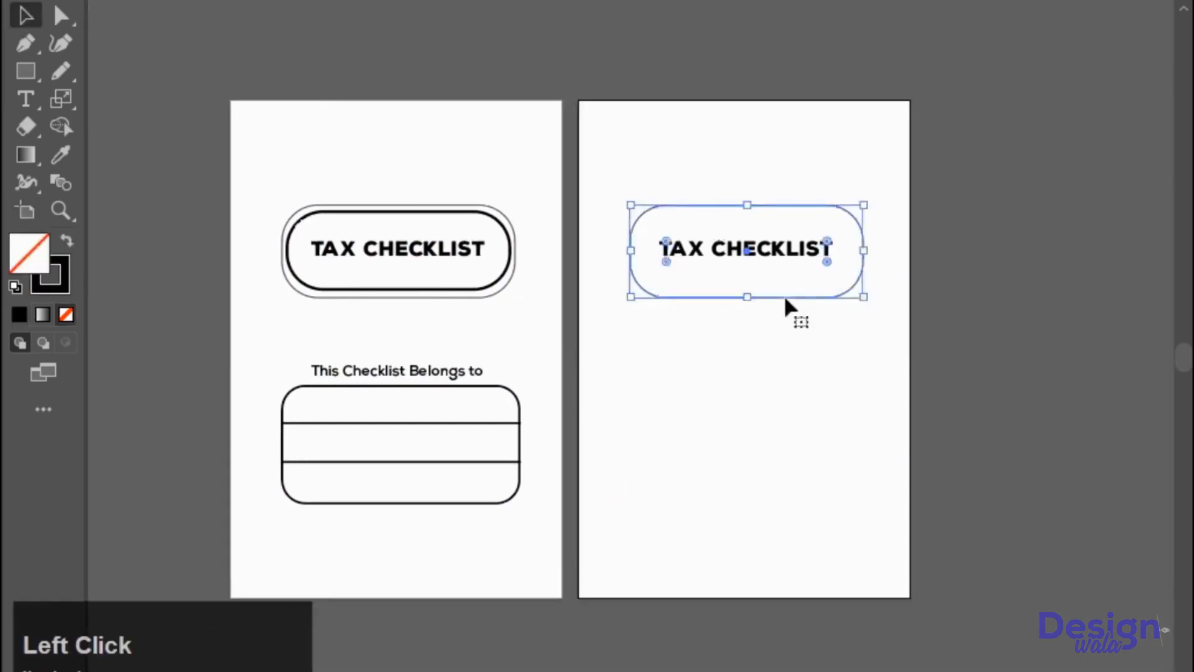
key(Delete)
Step: Move the second artboard's title near the top of the page and set its font to Christmas Time Personal Use Regular
click(755, 265)
drag(754, 265, 767, 145)
triple_click(767, 145)
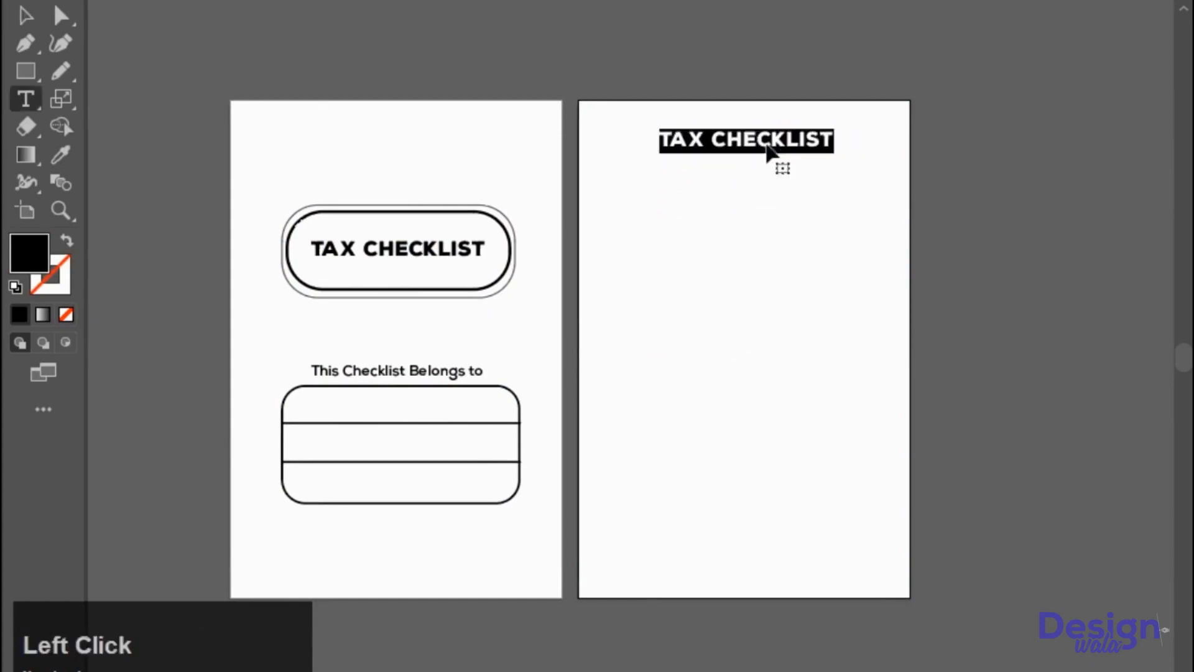
click(496, 1)
click(715, 12)
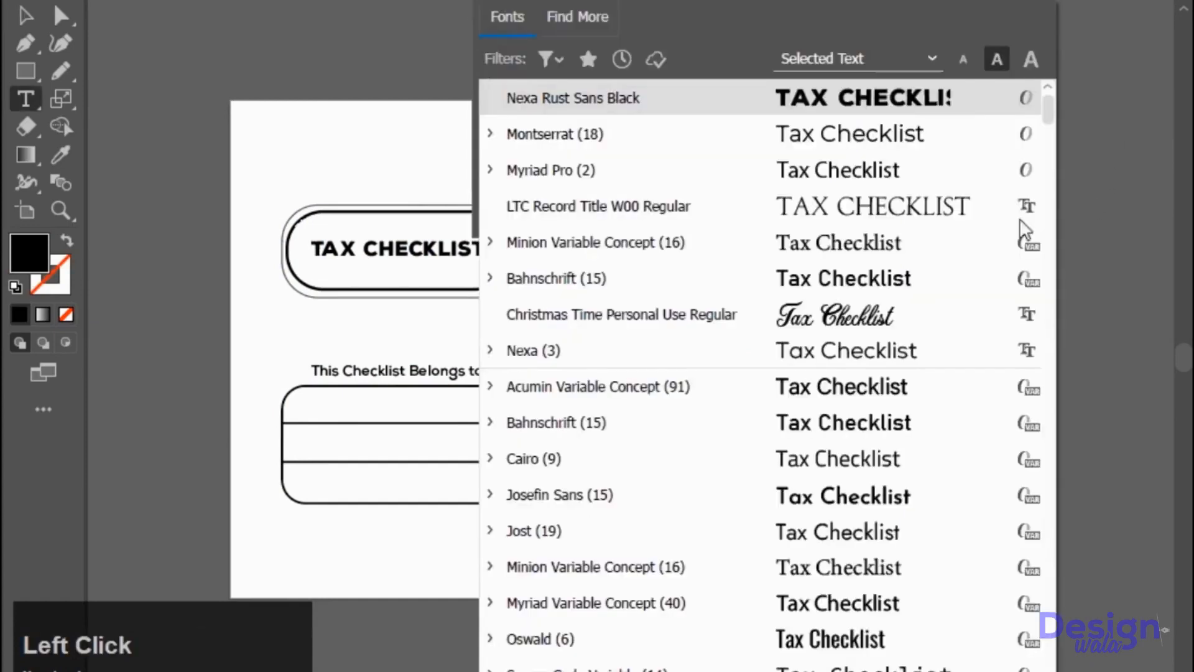
click(773, 315)
Step: Enlarge the script title and center it horizontally on the second artboard
click(25, 15)
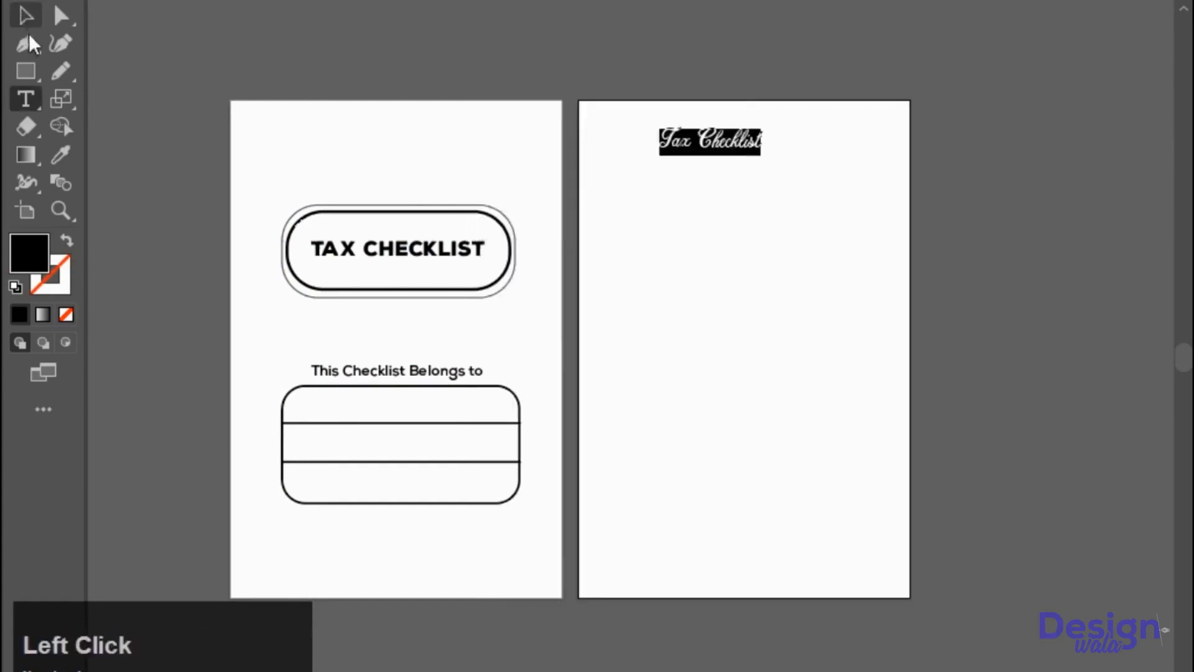
drag(766, 152, 809, 168)
click(731, 1)
click(788, 16)
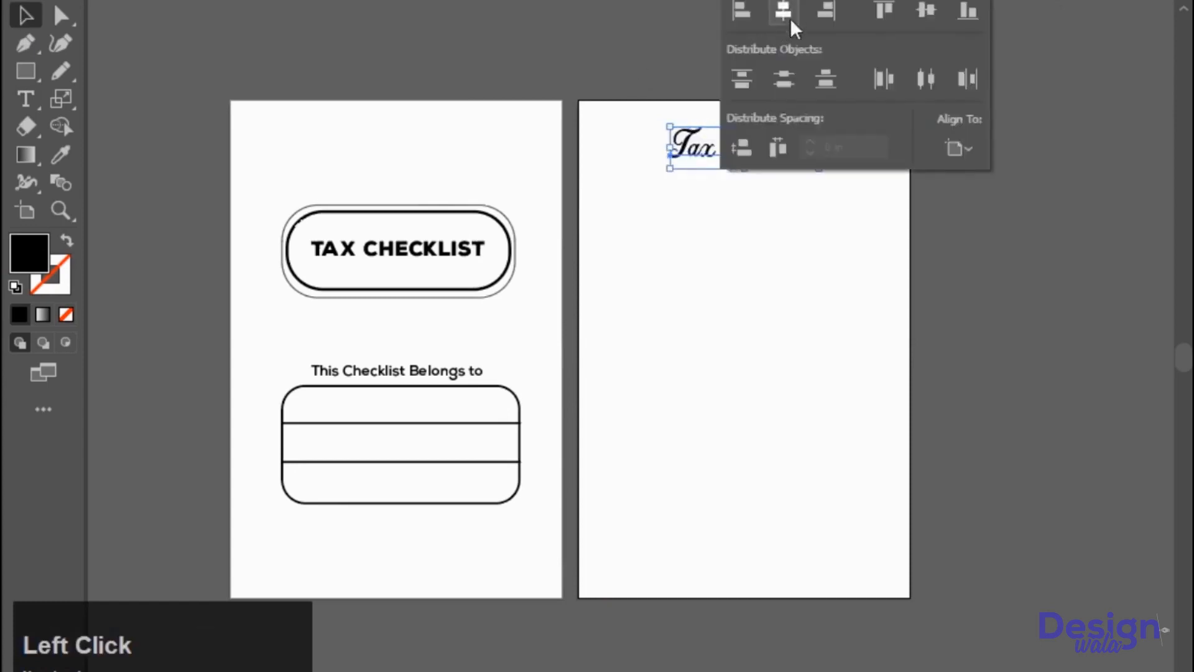
click(860, 359)
Step: Draw a thin black rule slightly wider than the script title directly beneath it
key(ctrl+plus)
drag(817, 283, 722, 336)
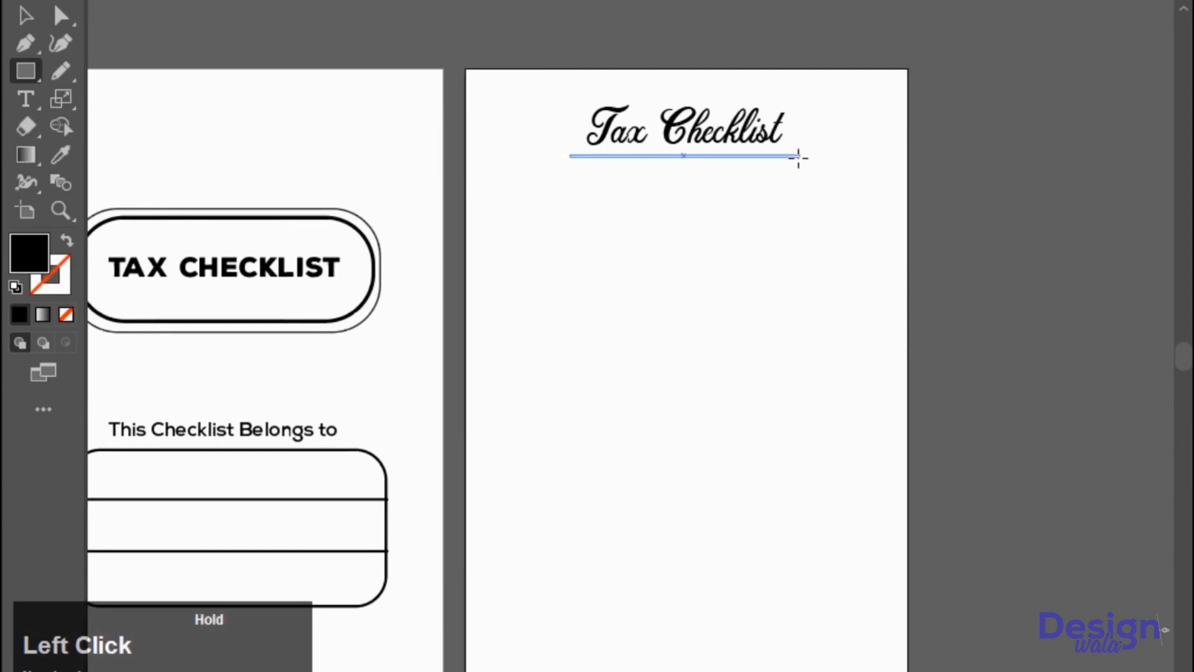
drag(799, 158, 799, 157)
key(v)
click(834, 194)
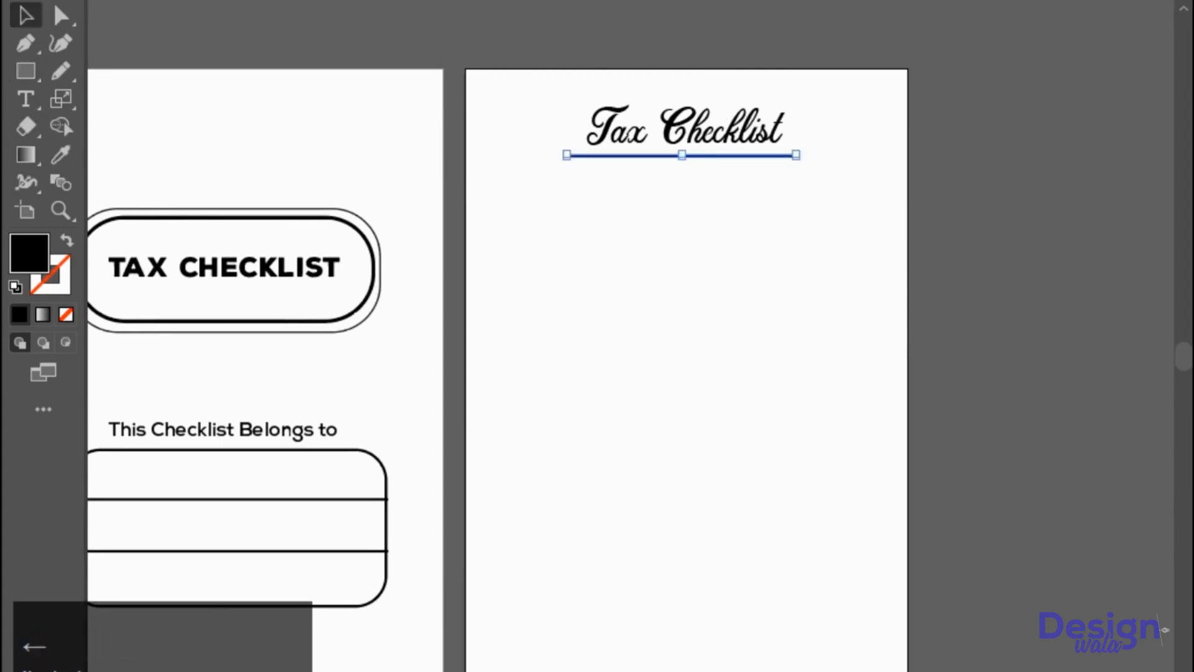
Step: Copy the script title's underline a little below it, starting near the second artboard's left margin
click(576, 1)
click(630, 16)
click(786, 359)
drag(776, 483, 832, 381)
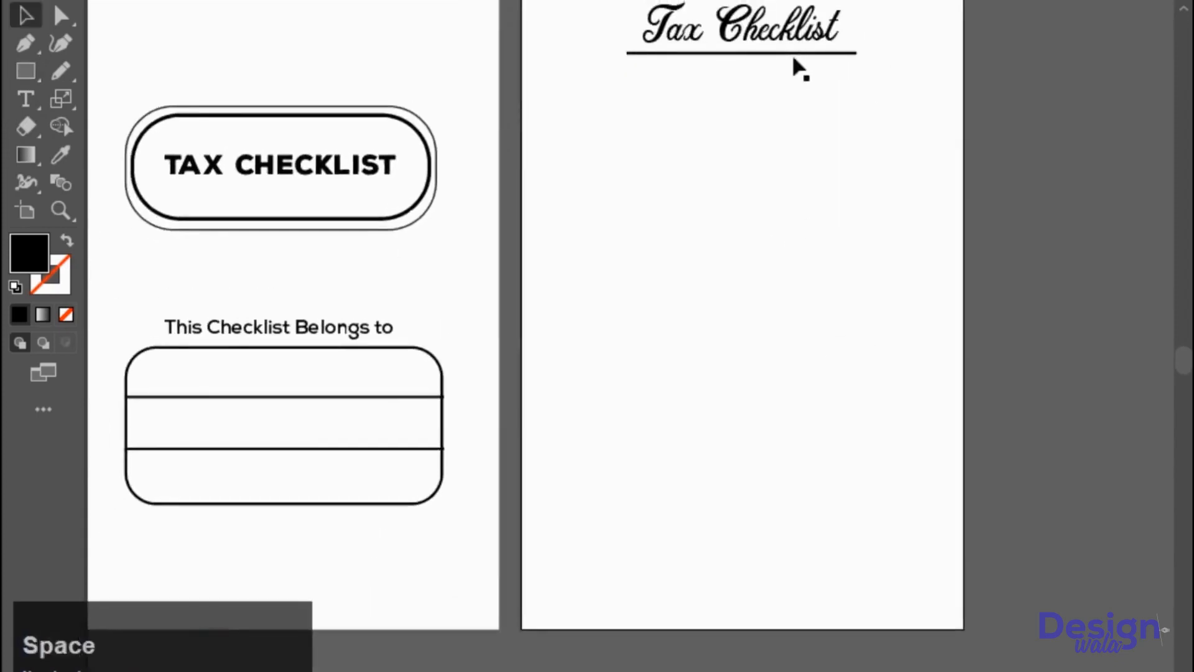
click(800, 55)
click(853, 56)
drag(810, 54, 722, 117)
Step: Thin the copied rule slightly and extend it to nearly the full width of the second artboard
key(ctrl+plus)
key(ctrl+plus)
drag(629, 352, 632, 364)
click(644, 319)
key(ctrl+minus)
key(ctrl+minus)
drag(643, 321, 611, 192)
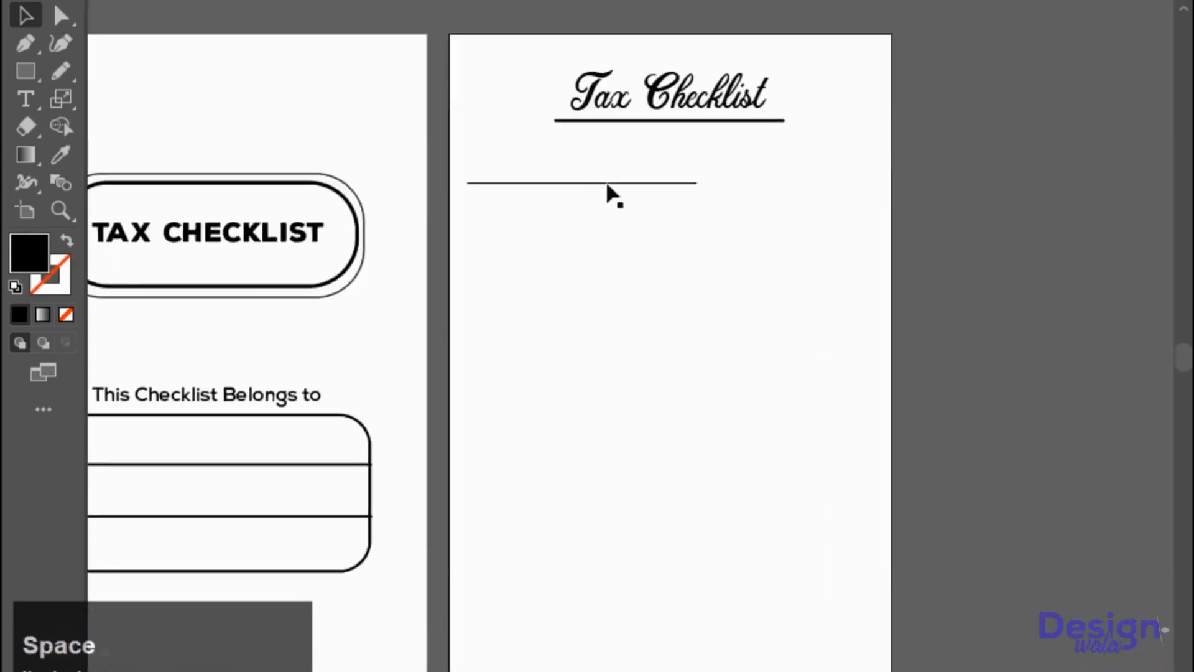
click(697, 182)
drag(698, 182, 867, 182)
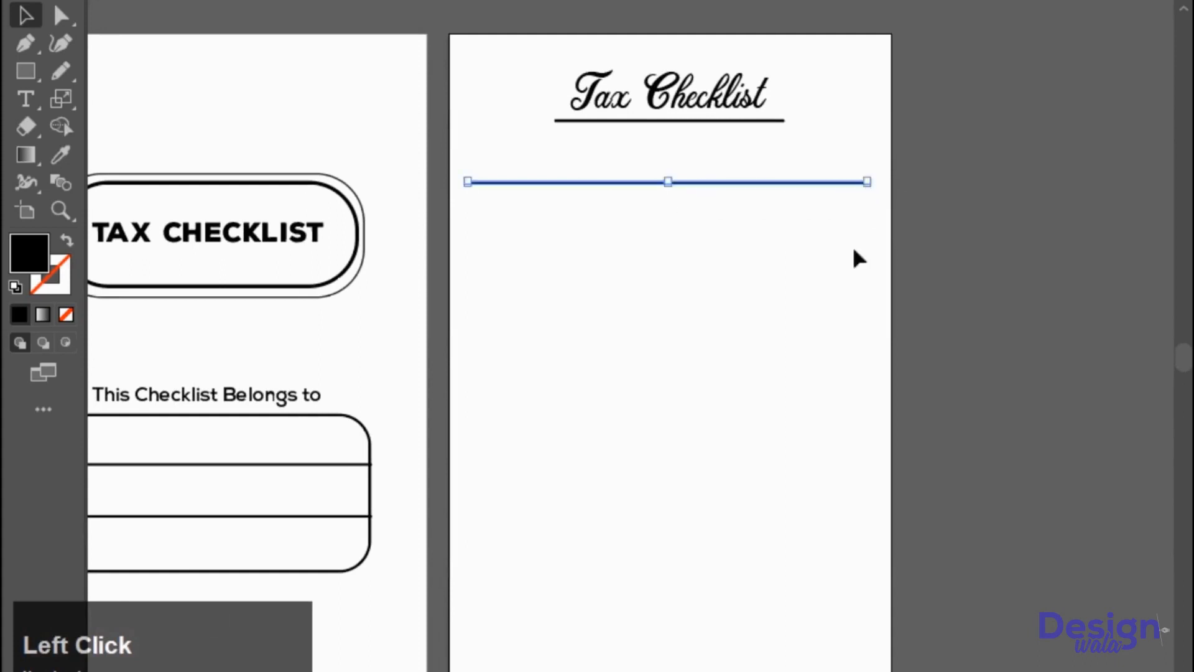
Step: Duplicate the wide rule downward at equal spacing until twelve rules cover the page
drag(780, 185, 808, 225)
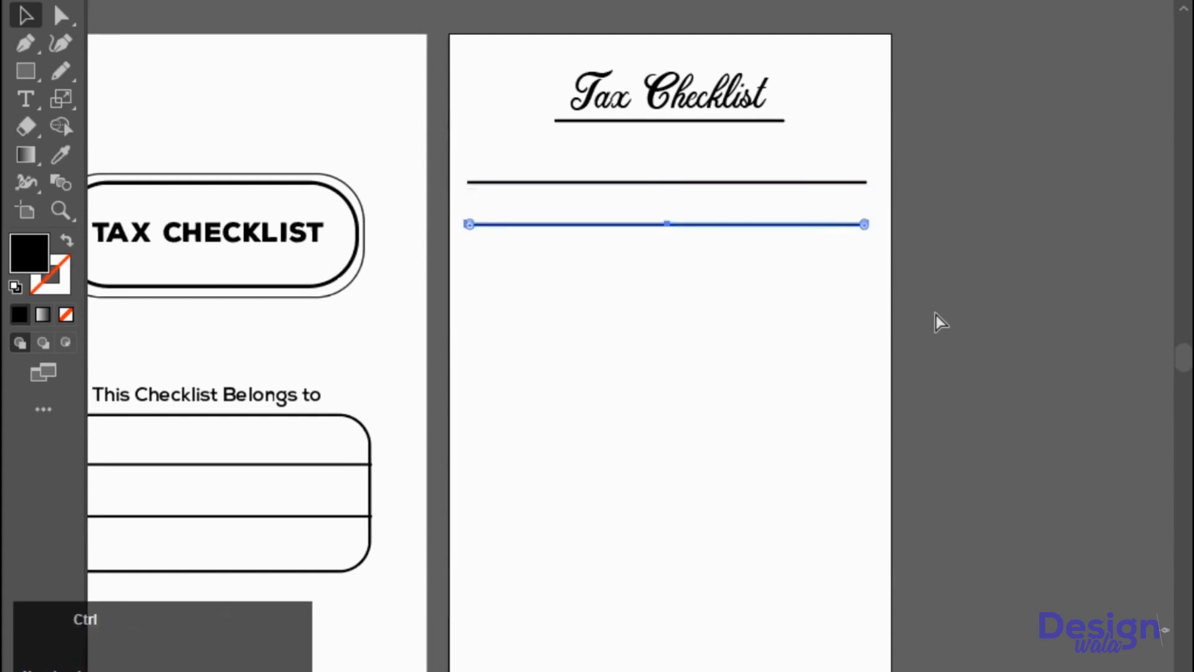
key(ctrl+d)
key(ctrl+d)
key(ctrl+d)
key(ctrl+d)
key(ctrl+d)
scroll(933, 349, down, 3)
key(ctrl+d)
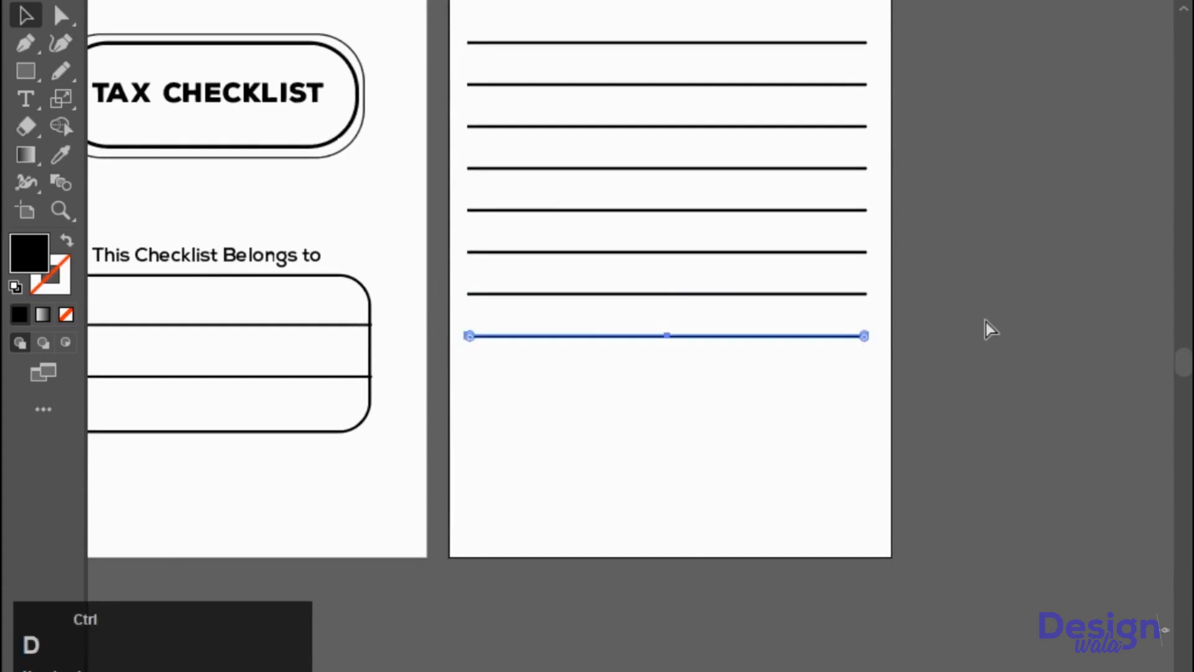
key(ctrl+d)
key(ctrl+d)
key(ctrl+d)
key(ctrl+d)
click(984, 359)
Step: Scale the twelve rules down together, move them up under the title and stretch them back to nearly the full page width
drag(963, 224, 951, 323)
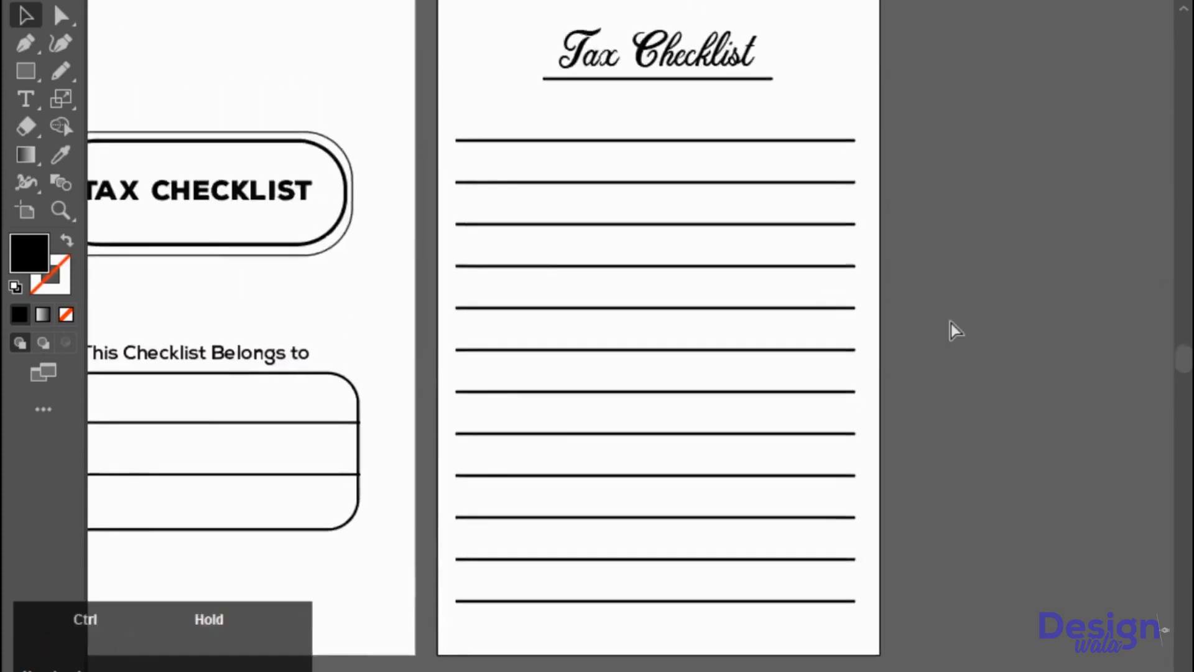
key(ctrl+minus)
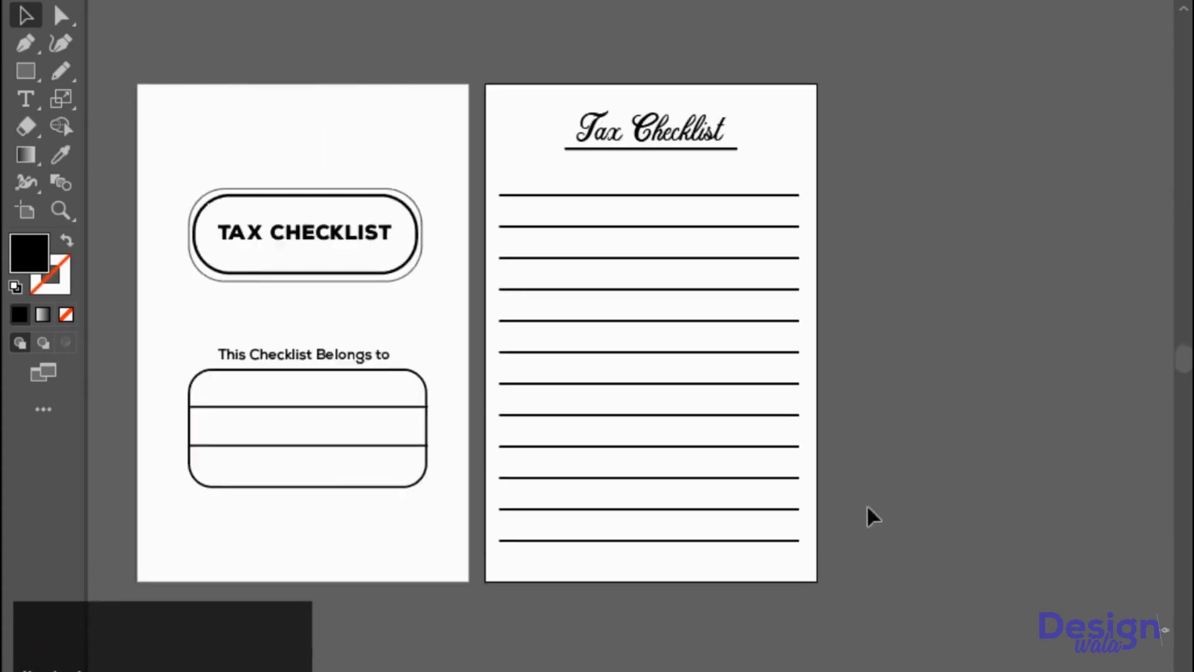
drag(779, 551, 666, 181)
drag(800, 196, 757, 221)
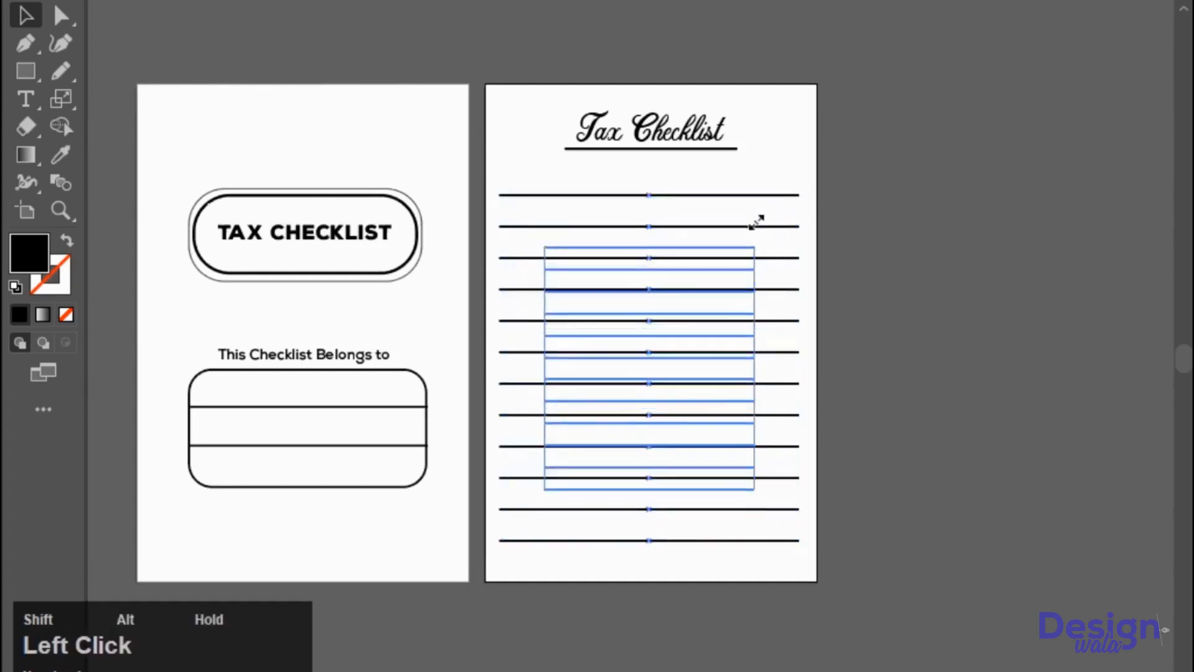
drag(720, 288, 682, 215)
drag(711, 300, 803, 302)
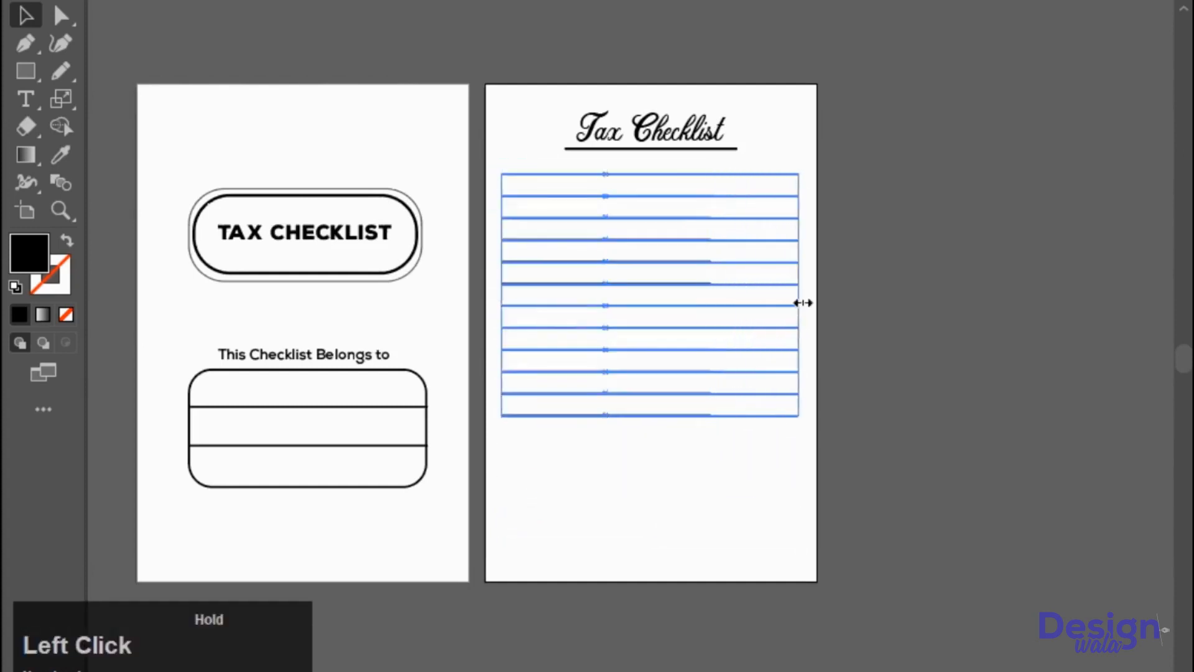
click(930, 334)
Step: Copy the lowest rule downward at even spacing to add six more rules, filling the rest of the page
key(ctrl+d)
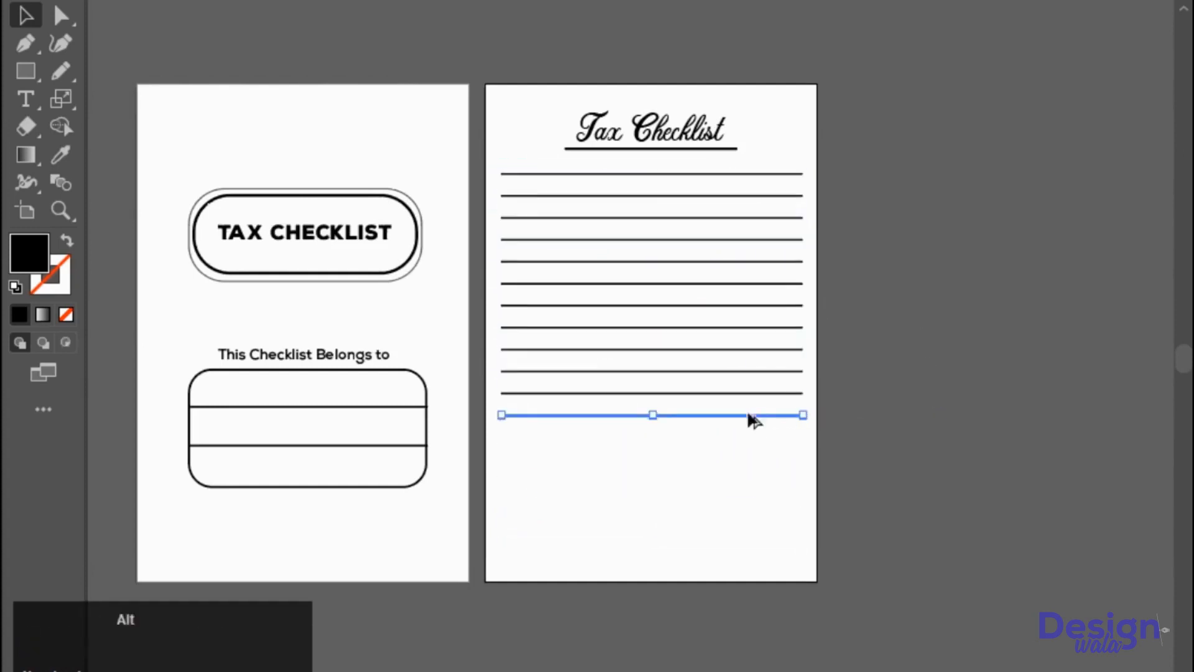
drag(748, 414, 746, 444)
key(ctrl+z)
click(735, 394)
drag(756, 393, 767, 465)
key(ctrl+z)
key(ctrl+d)
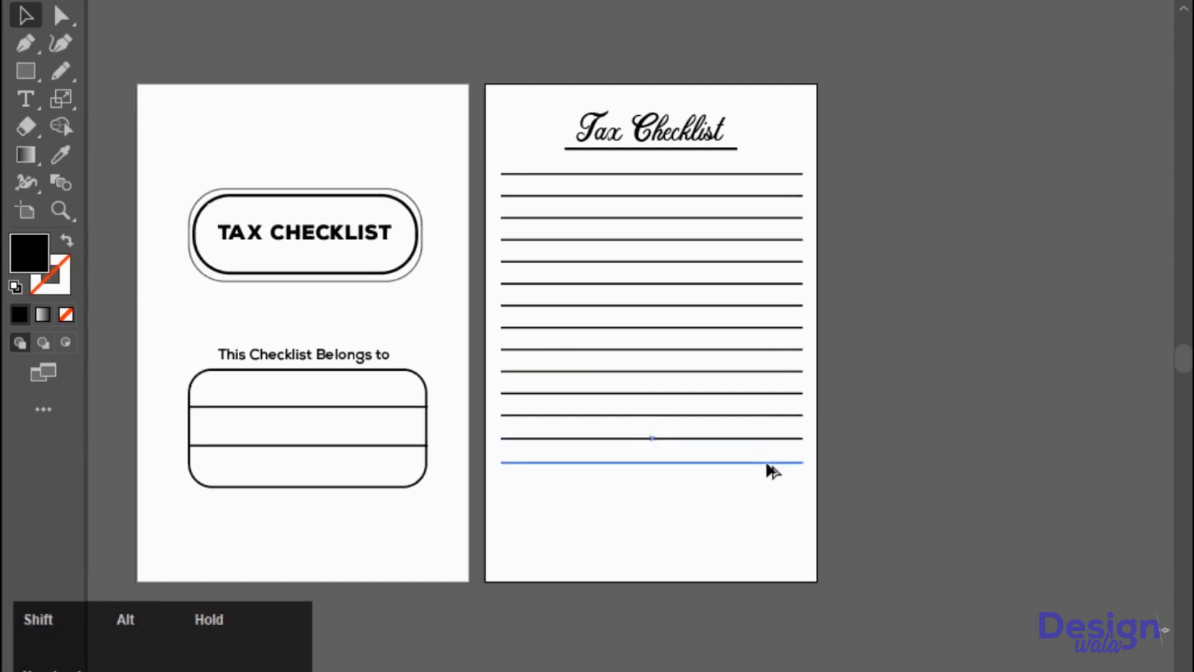
key(ctrl+d)
key(ctrl+d)
key(ctrl+d)
key(ctrl+d)
click(1024, 438)
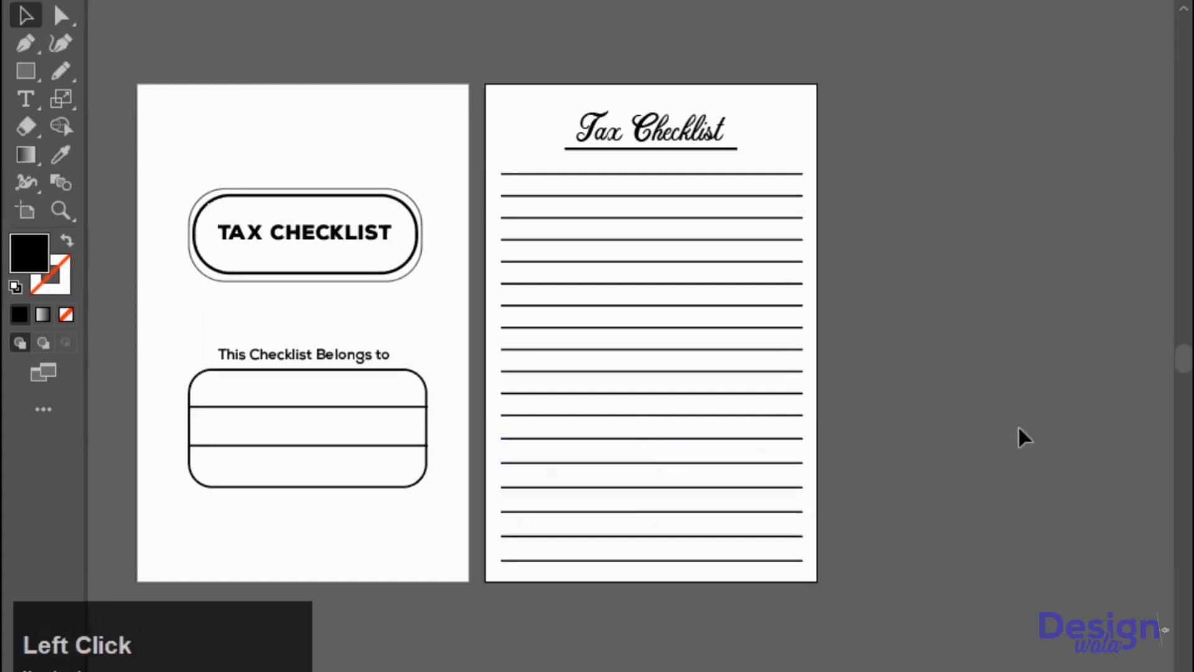
Step: Delete the topmost wide rule beneath the title's underline
key(ctrl+plus)
key(ctrl+plus)
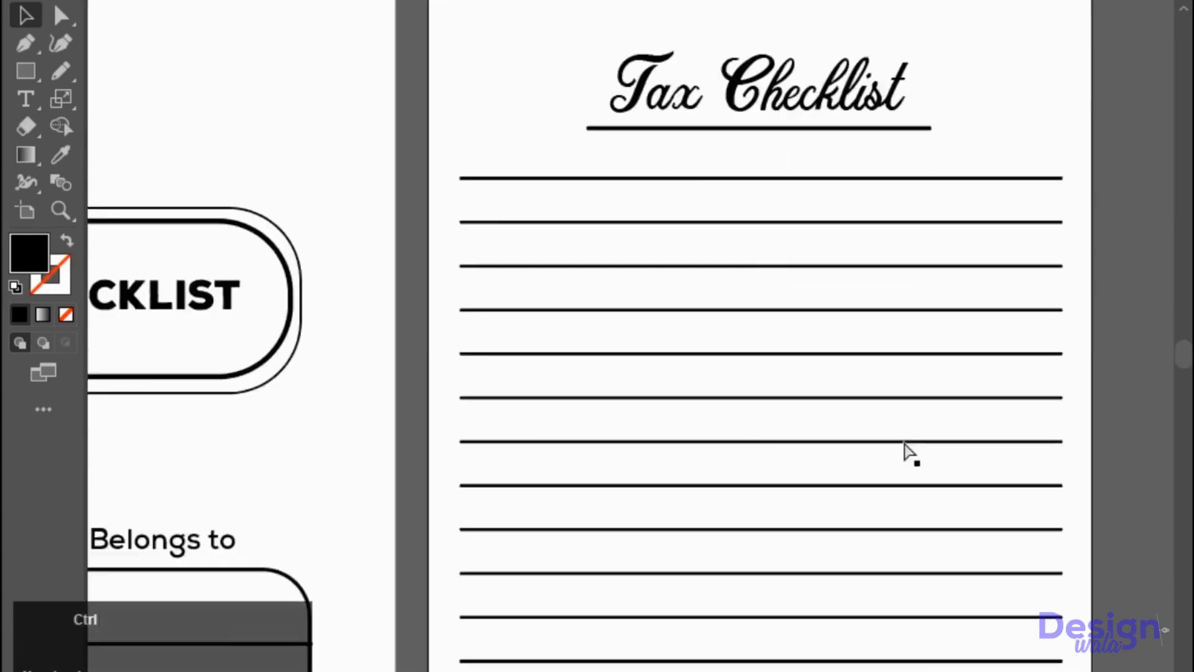
click(685, 178)
key(ctrl+x)
Step: Add a "Name :" text label in the script font, enlarge it slightly and place it at the start of the first rule
click(26, 100)
click(467, 184)
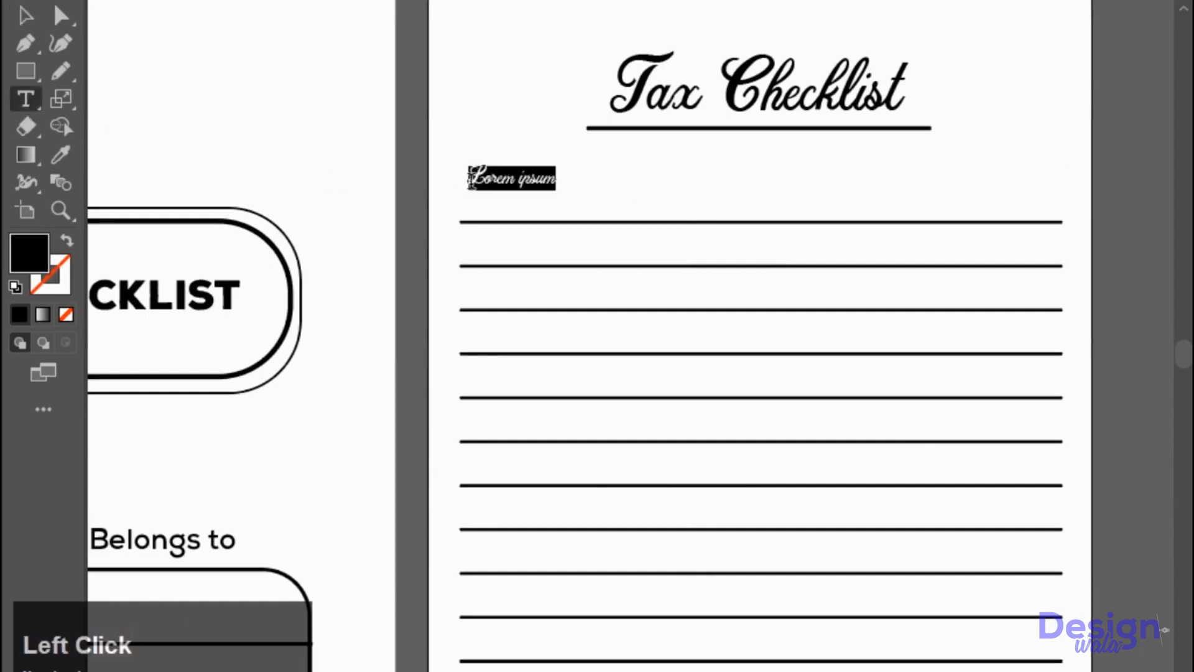
text(Name :)
key(Escape)
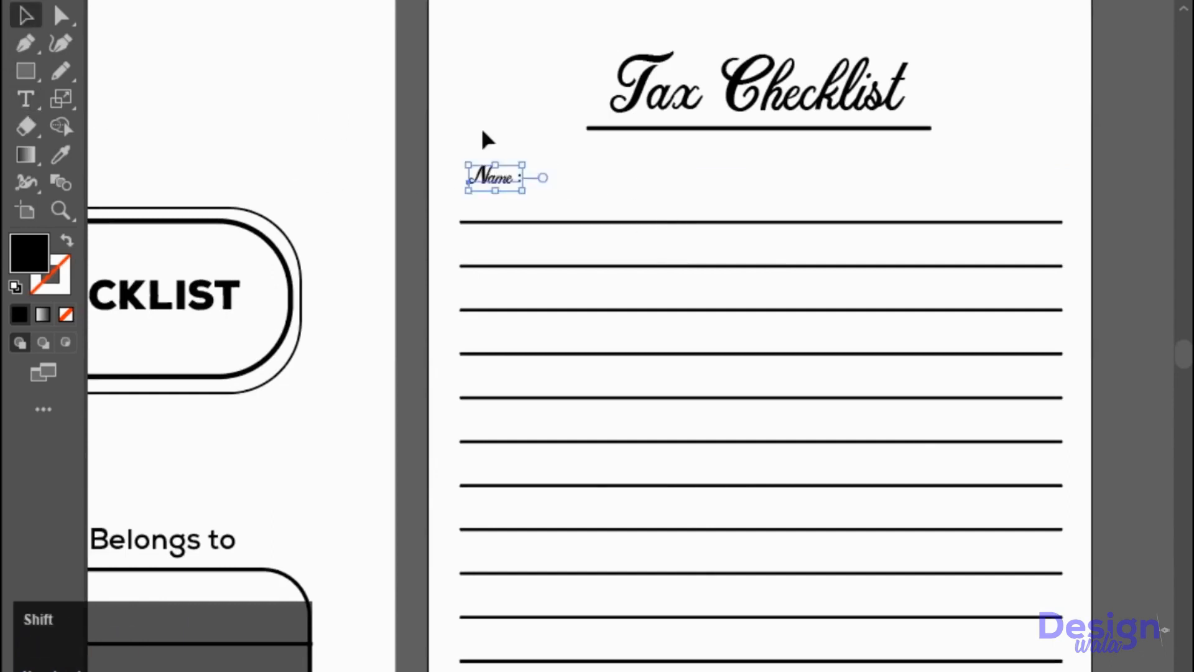
drag(546, 165, 563, 145)
drag(522, 200, 496, 167)
Step: Change the copy of the name label at the start of the second rule to "Date :"
click(523, 206)
double_click(482, 163)
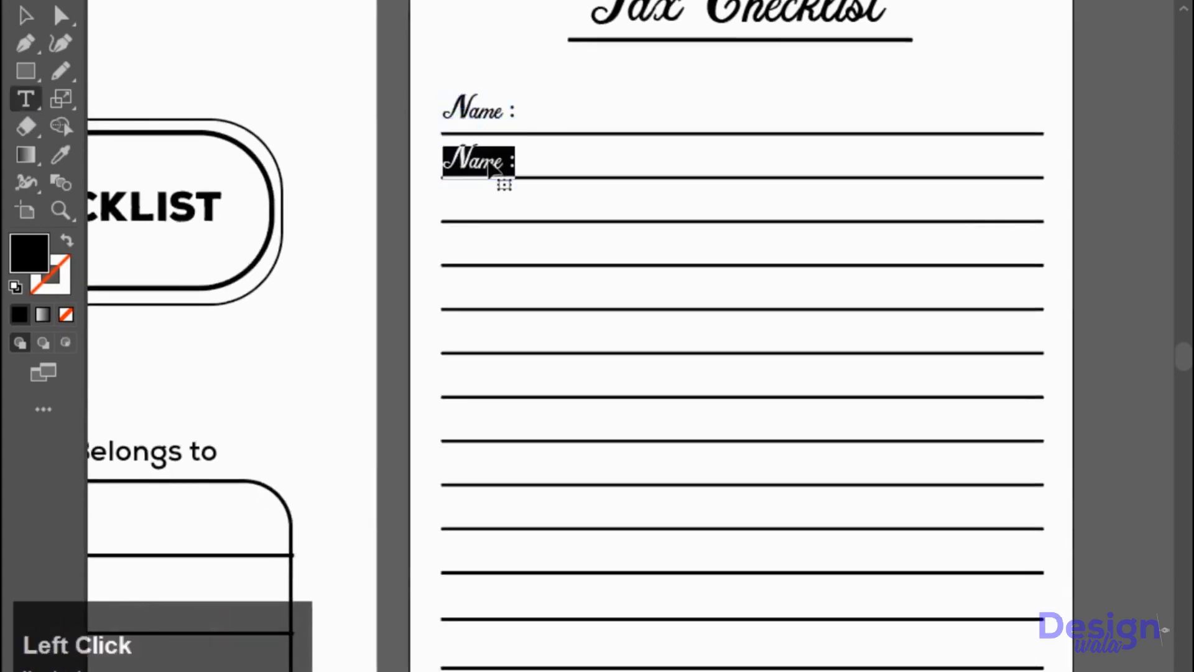
key(Left)
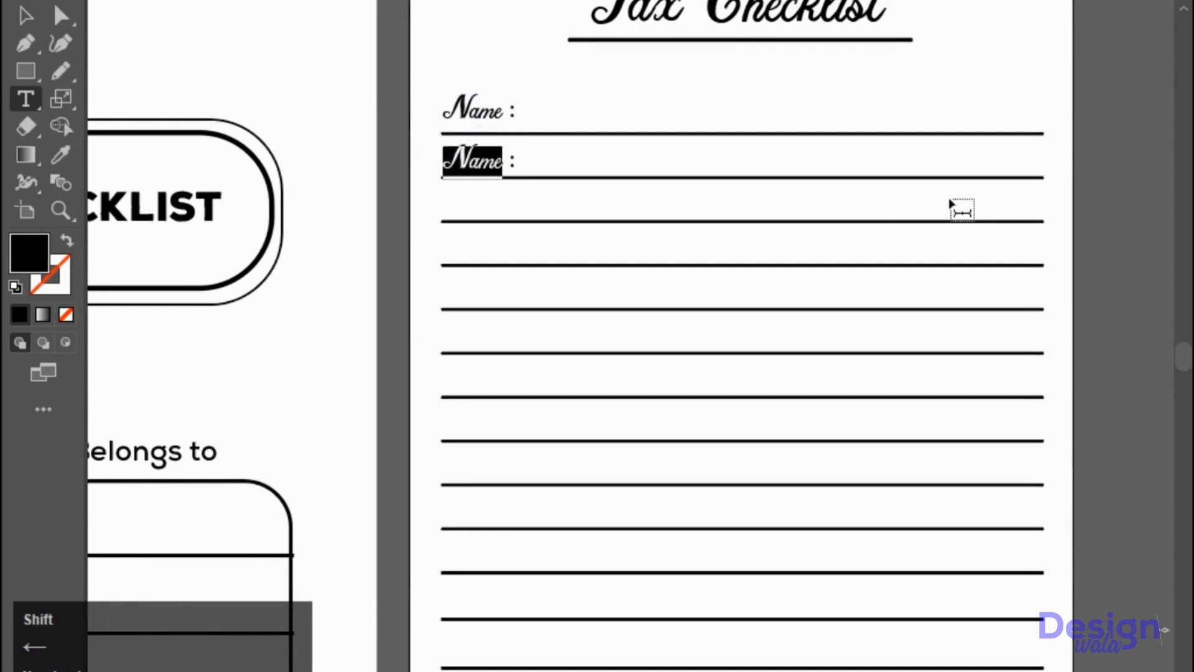
text(Dat)
click(26, 16)
Step: Copy the date label to the right on the same rule and change it to "Time :"
drag(633, 252, 566, 231)
drag(755, 159, 761, 157)
double_click(756, 140)
key(Left)
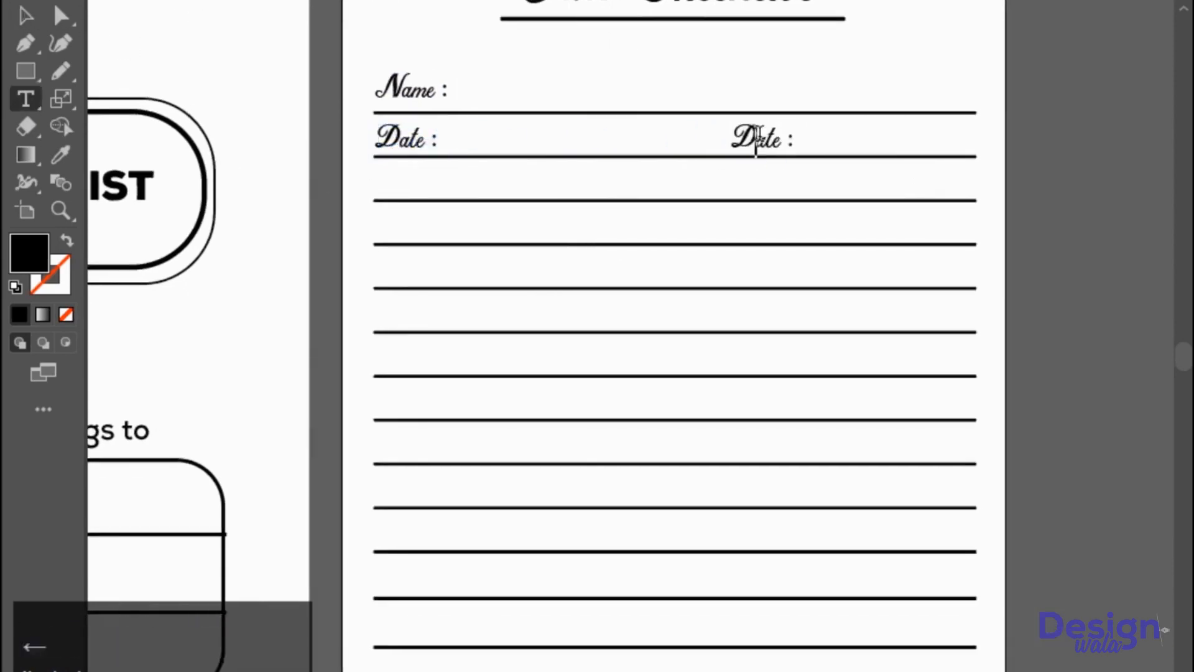
key(shift+Right)
key(shift+Right)
key(shift+Right)
key(shift+Right)
text(T)
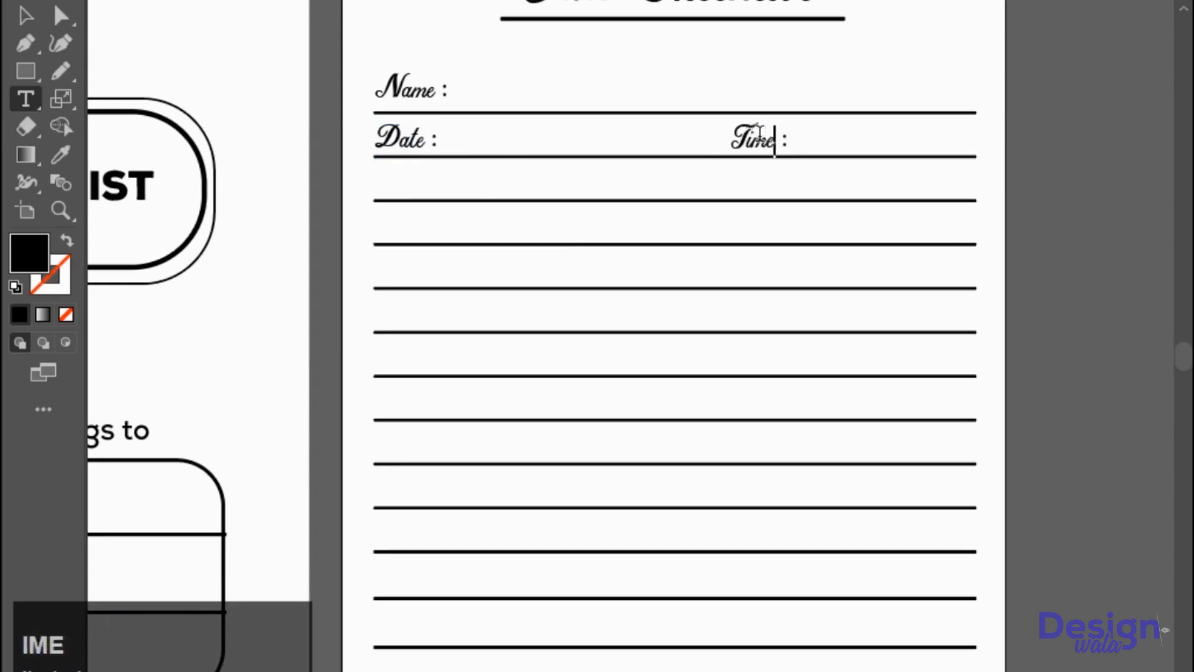
click(30, 12)
Step: Copy the "Date :" label down to the third rule and change it to "Tax id :"
drag(762, 303, 902, 279)
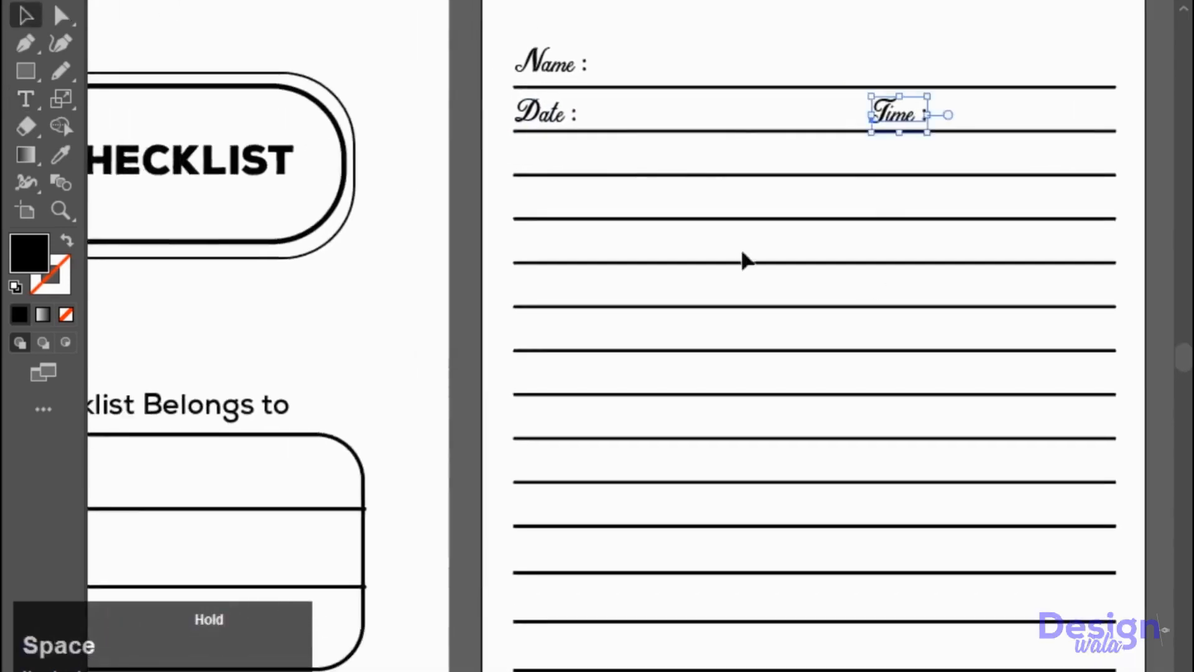
click(560, 116)
drag(563, 116, 566, 207)
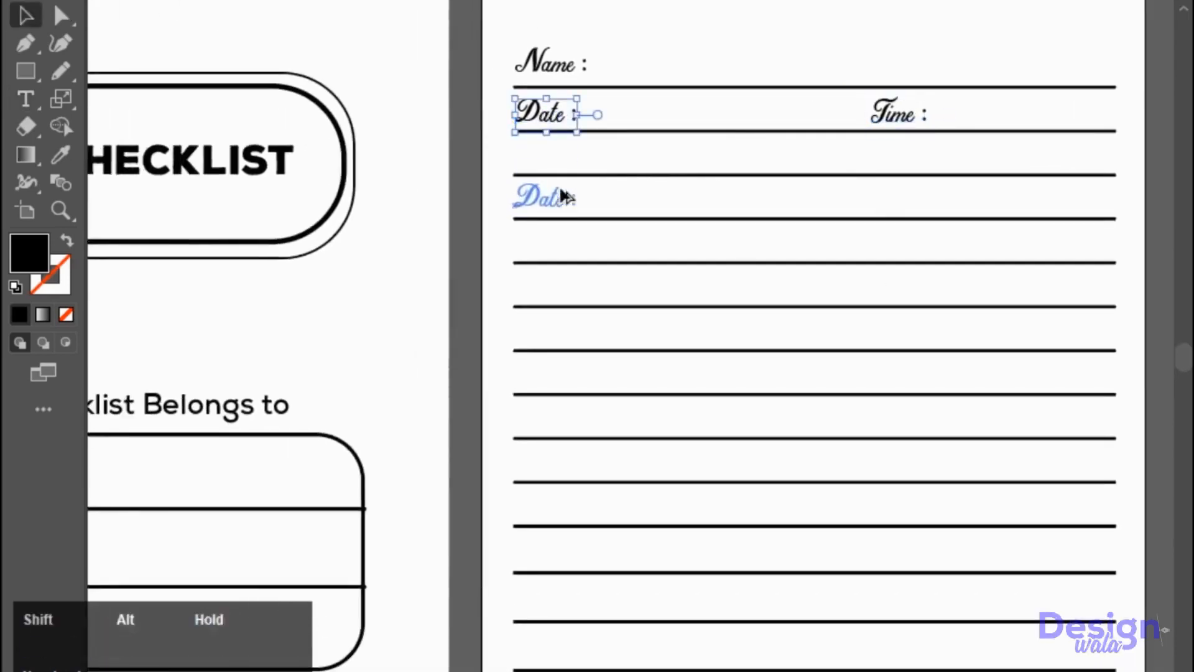
drag(568, 159, 568, 157)
double_click(528, 153)
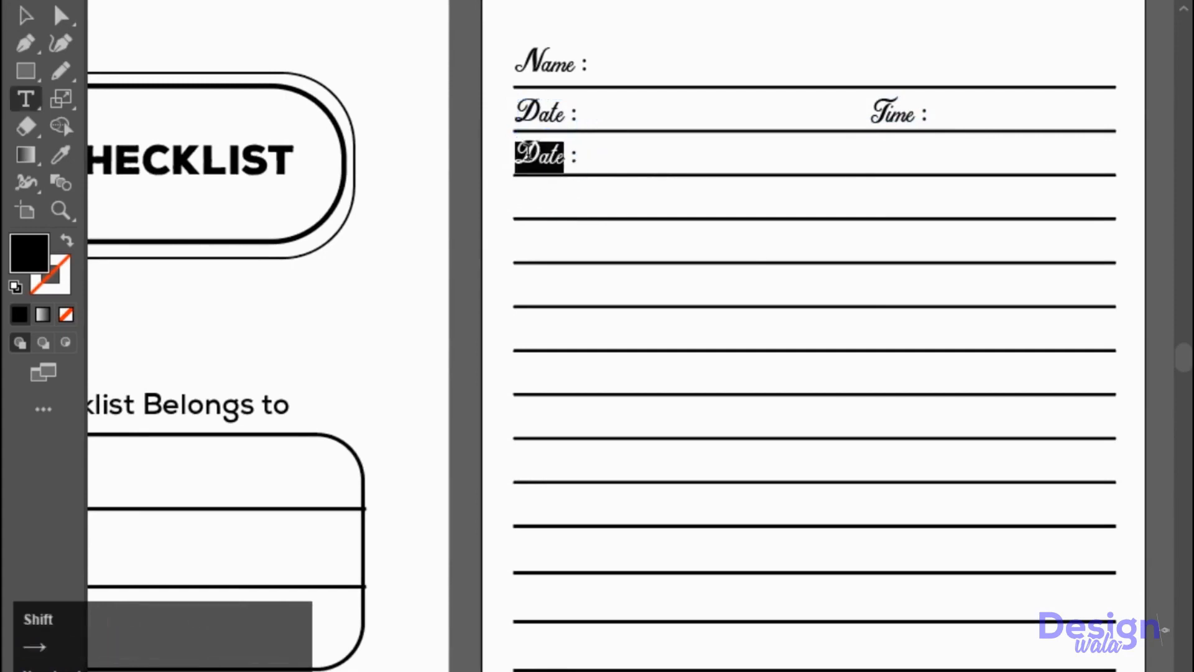
text(tax)
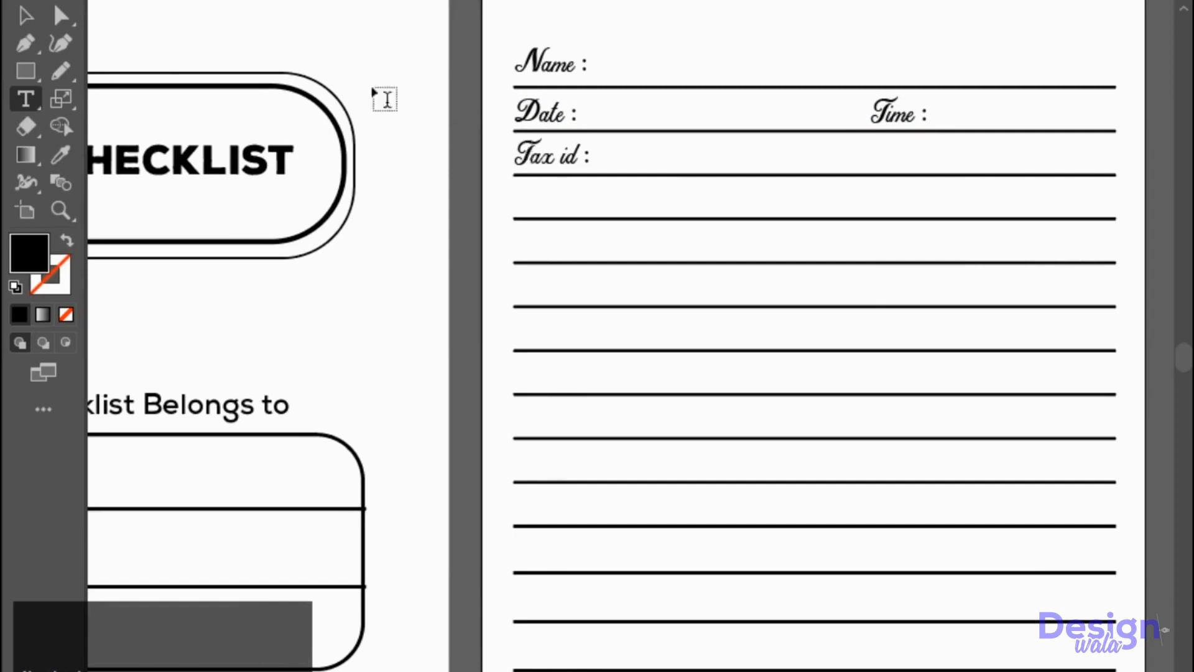
click(25, 16)
Step: Copy the "Tax id :" label down to the fourth rule and replace its text with "Previous Year's"
drag(749, 202, 655, 138)
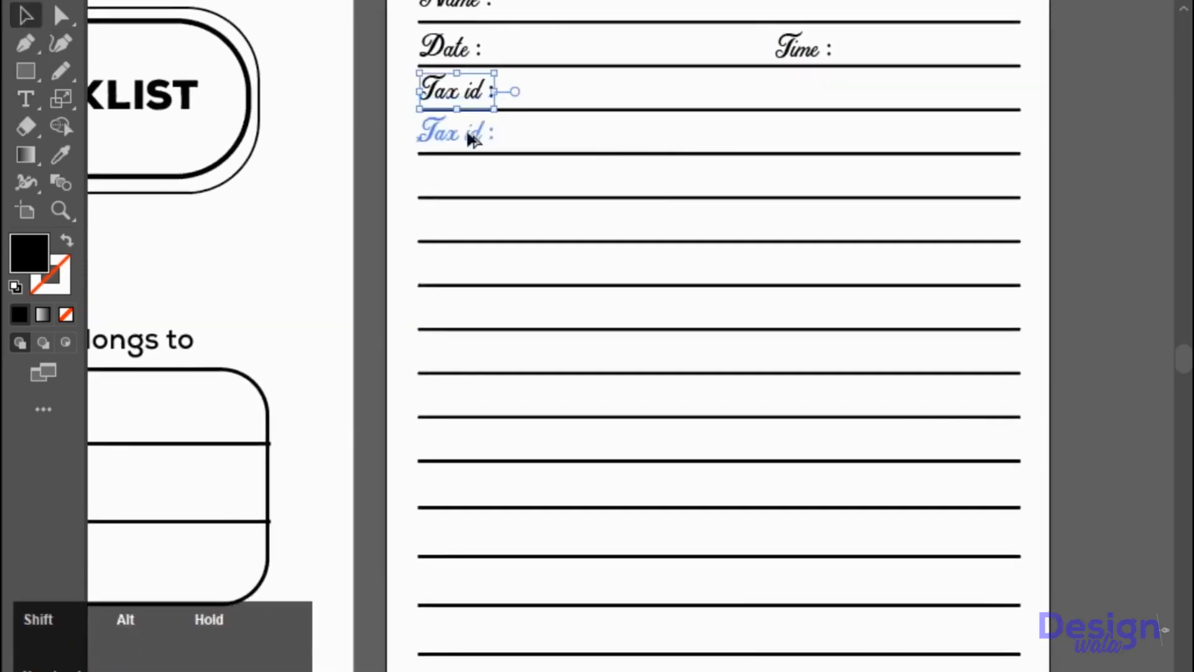
drag(475, 142, 467, 139)
double_click(463, 138)
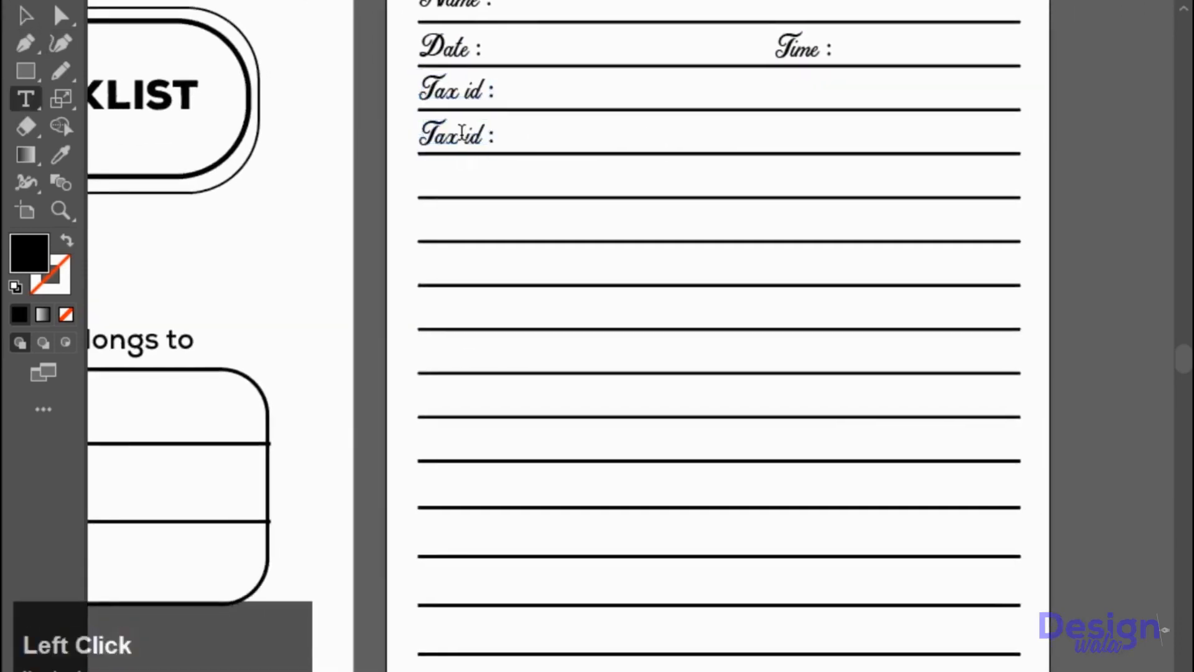
key(ctrl+a)
text(Previ)
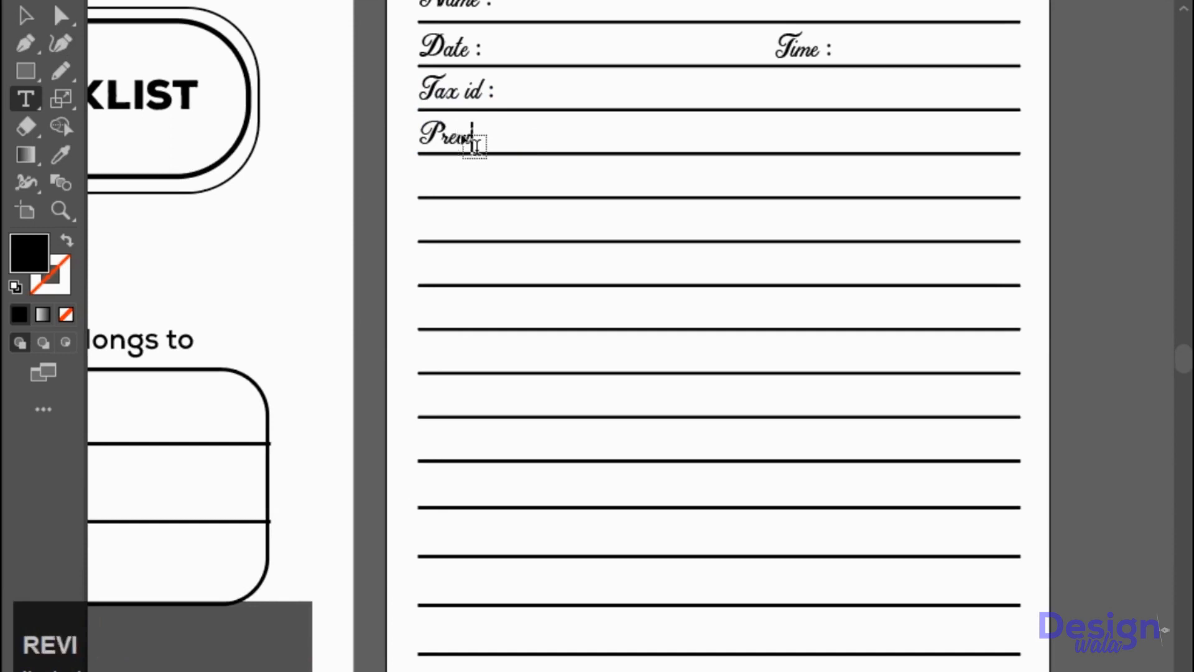
text(ous Year's Tax Sta)
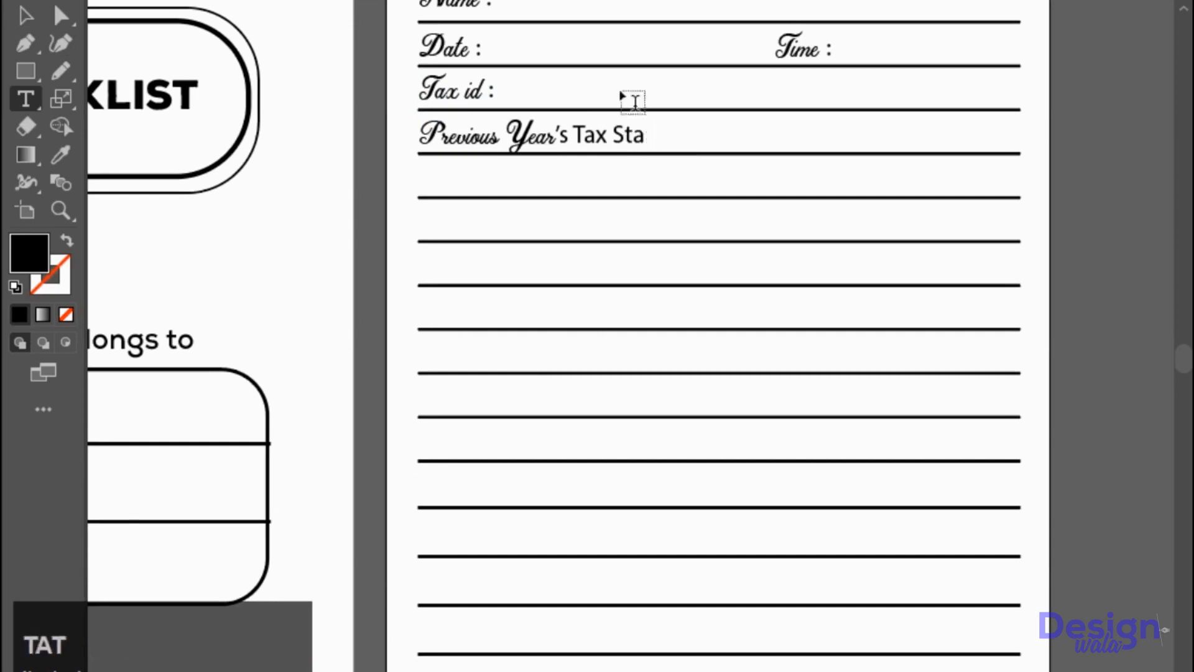
drag(571, 136, 708, 157)
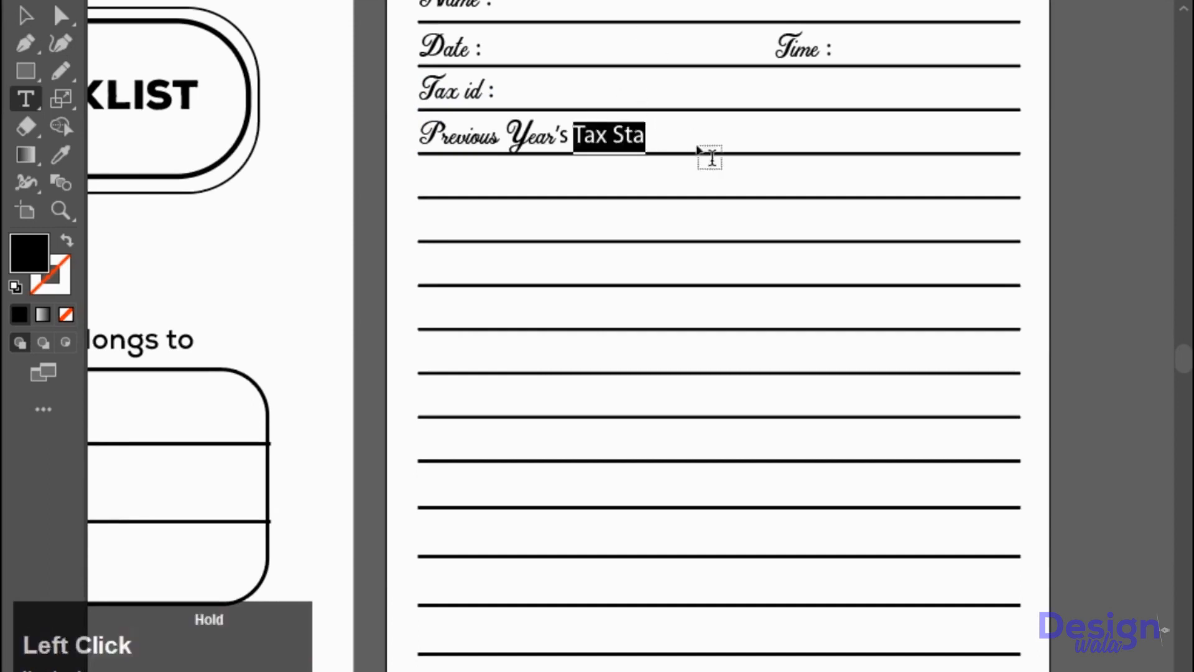
key(ctrl+x)
click(23, 17)
Step: Copy the "Previous Year's" label beside itself and change the copy's text to "Statements:"
drag(474, 140, 631, 143)
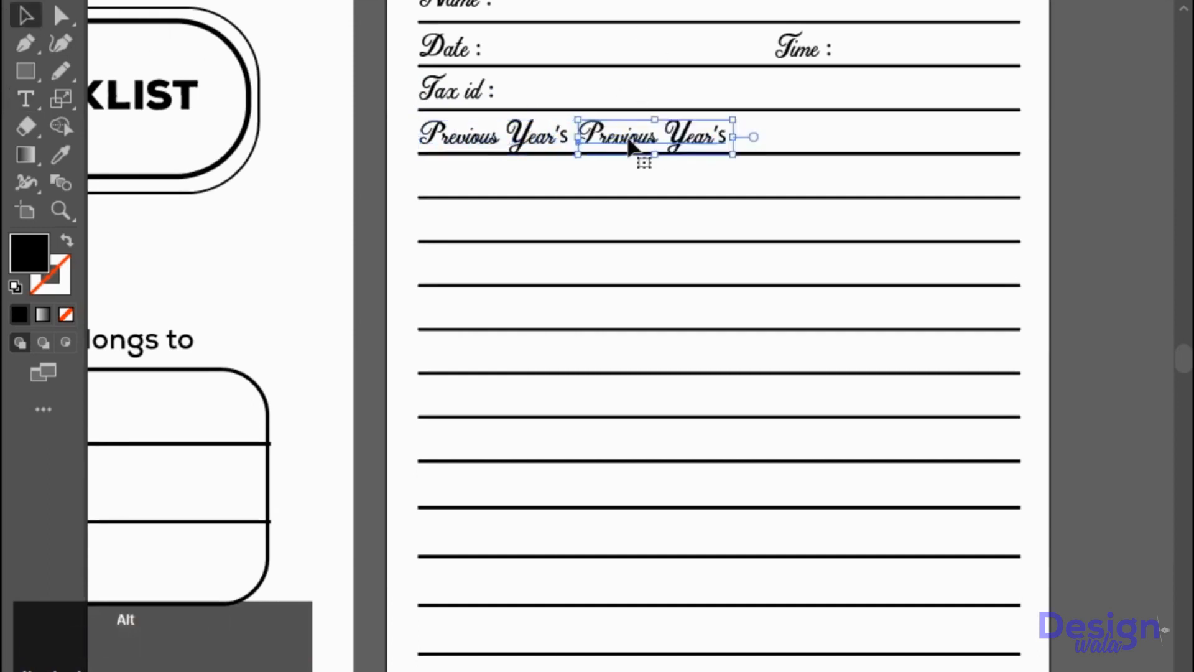
triple_click(631, 144)
text(s )
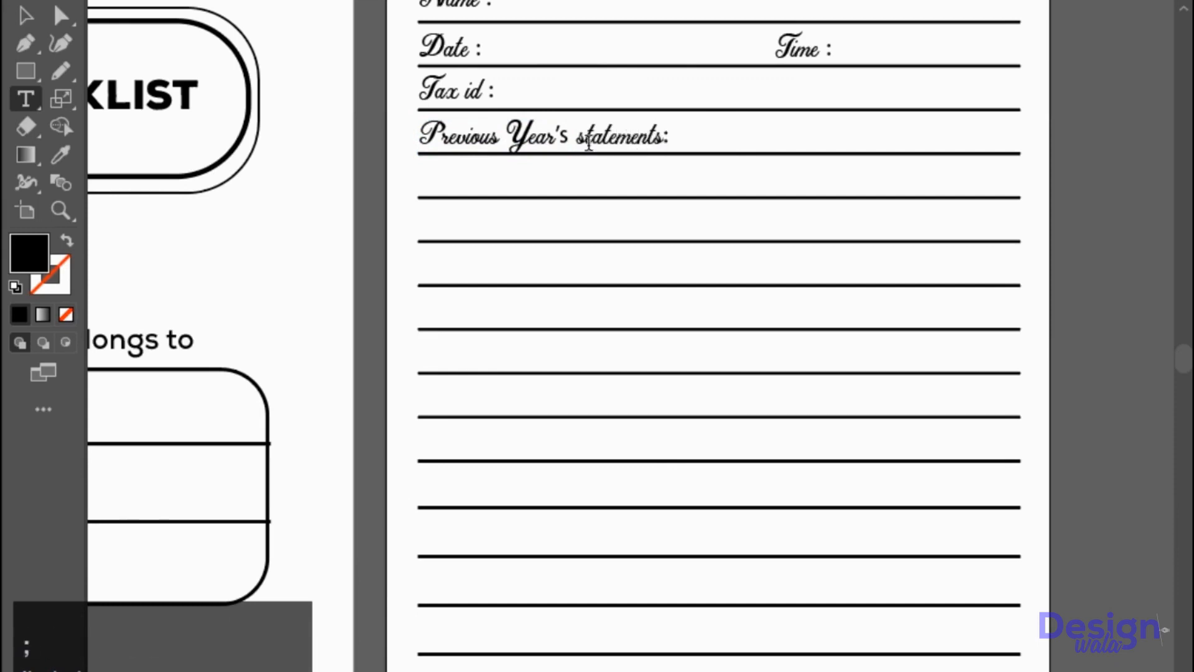
text(S)
click(35, 7)
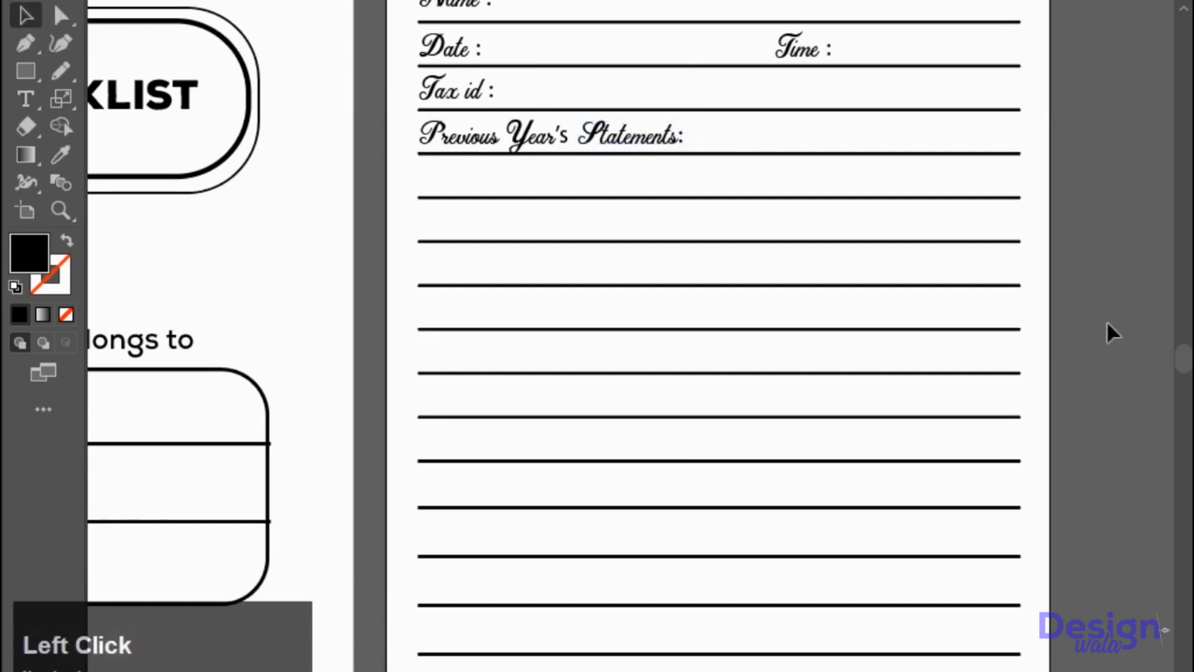
Step: Delete the fifth wide rule and nudge the rule under "Previous Year's Statements:" slightly down
key(ctrl+minus)
drag(668, 278, 642, 267)
click(671, 241)
key(ctrl+x)
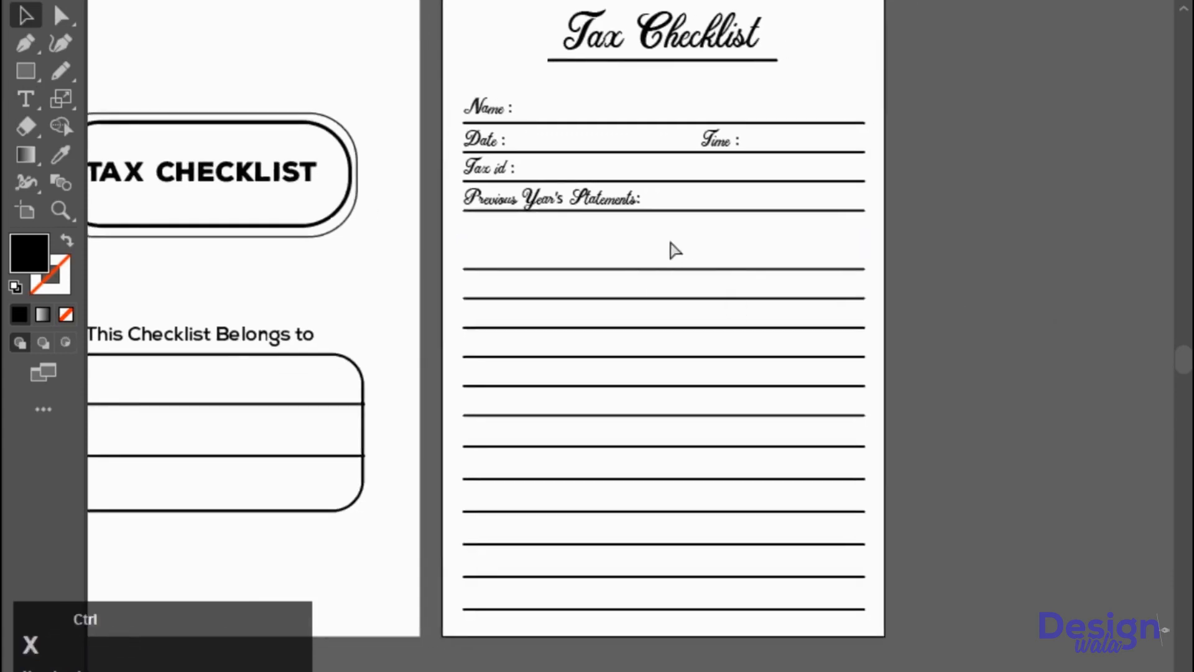
click(663, 210)
key(Down)
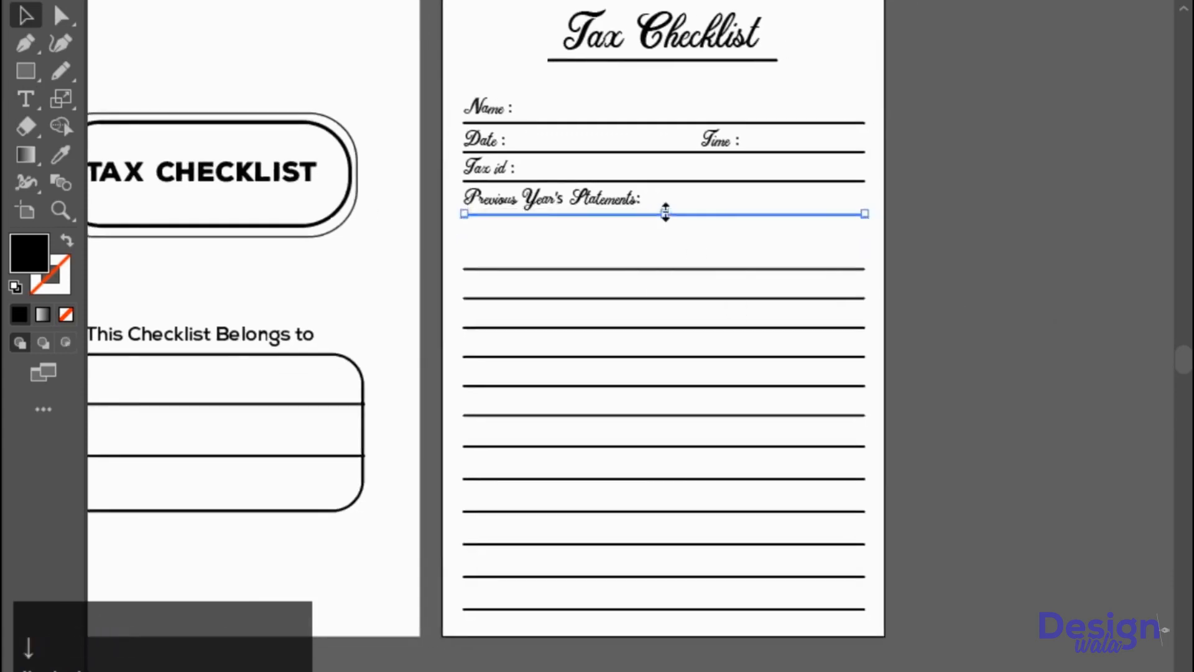
click(1078, 283)
Step: Copy the "Statements:" label down above the next block of rules and change the copy's text to "Income"
drag(1042, 333, 981, 243)
click(571, 121)
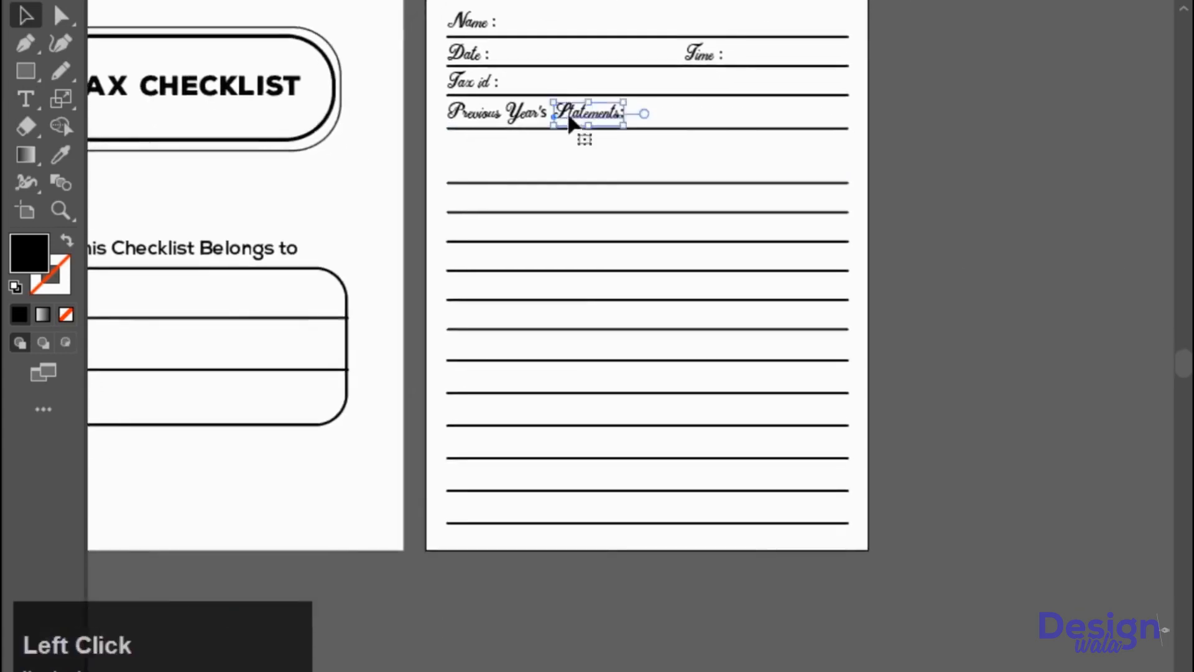
drag(571, 122, 620, 176)
double_click(621, 176)
key(ctrl+a)
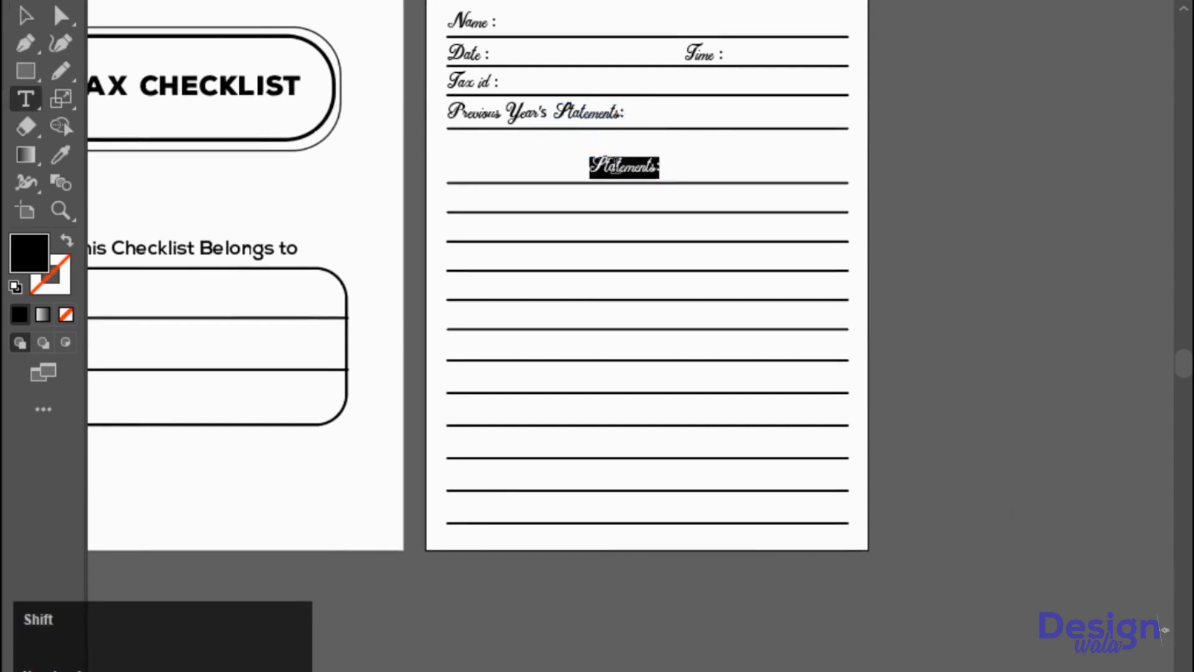
text(Income)
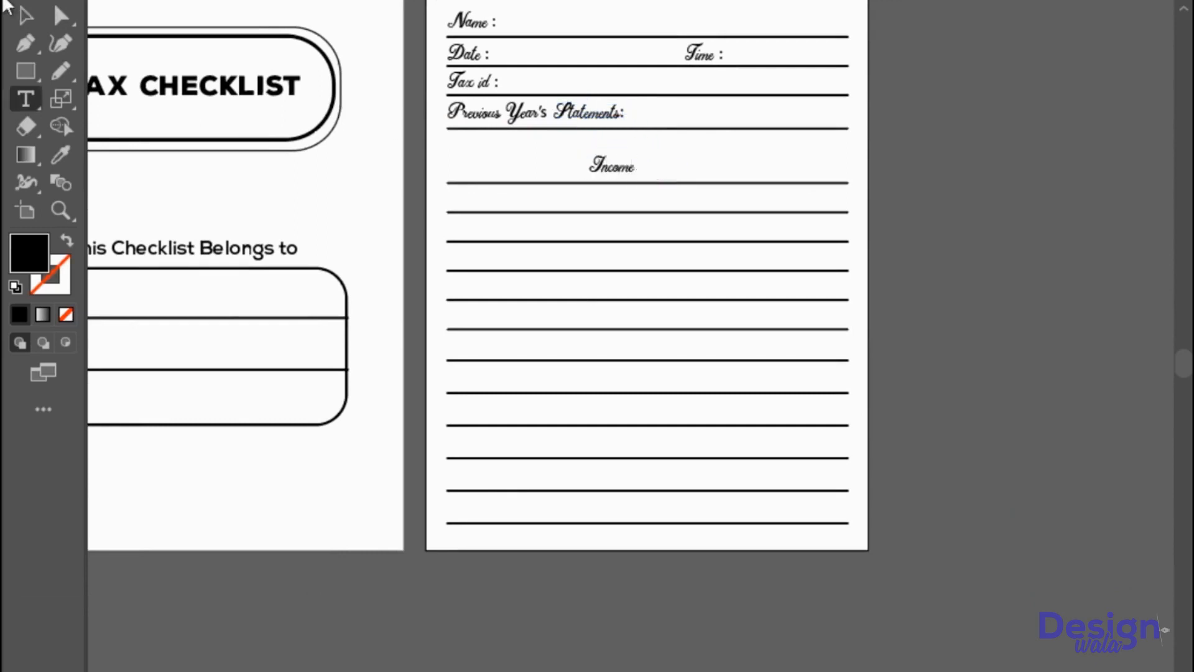
Step: Centre the "Income" heading horizontally on the checklist page
click(24, 17)
key(shift+Right)
key(Left)
key(Left)
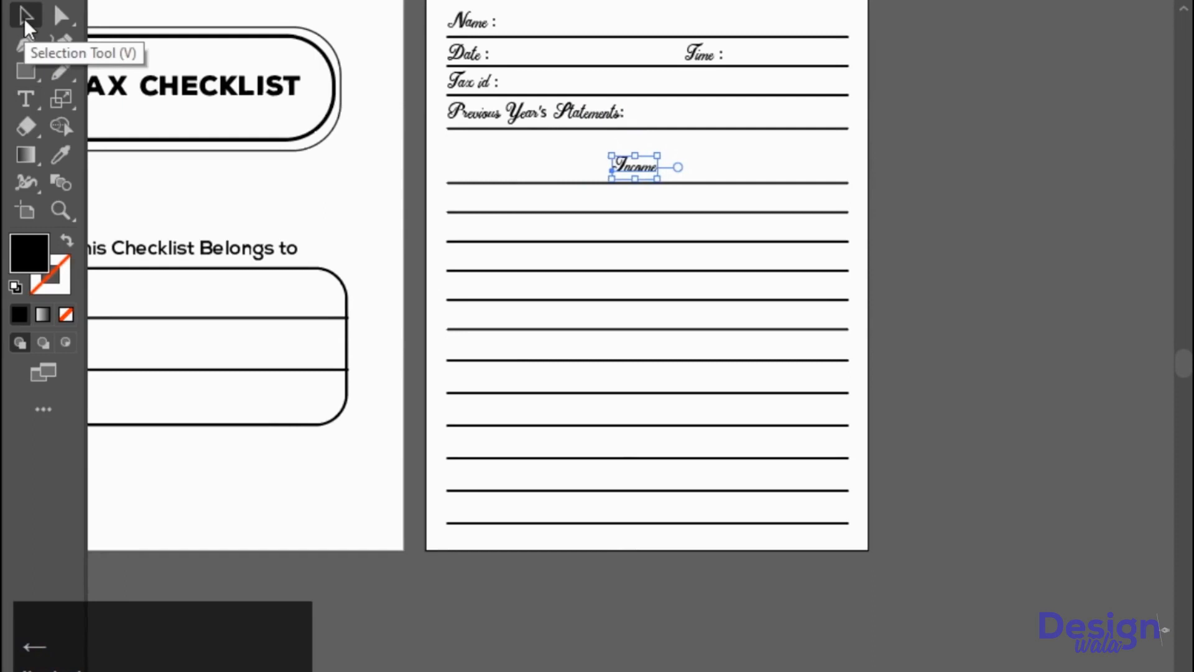
click(734, 1)
click(778, 13)
click(979, 323)
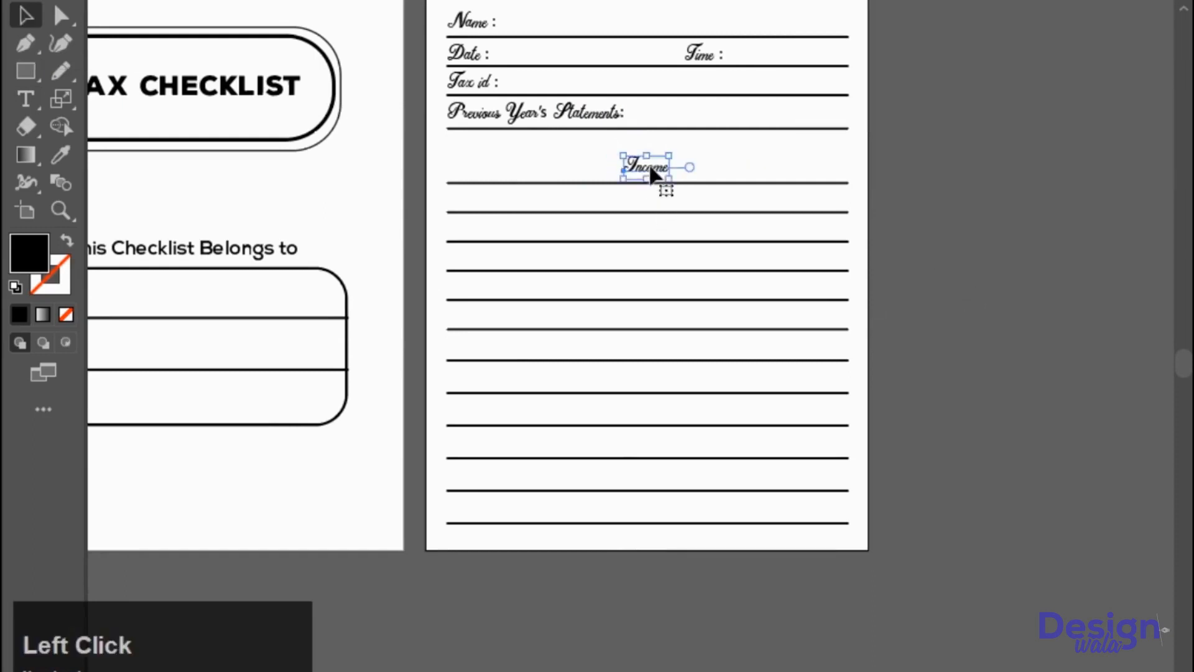
Step: Copy the "Income" heading down above the sixth rule below it and change the copy's text to "Expenses"
drag(650, 322, 650, 323)
double_click(650, 321)
text(E)
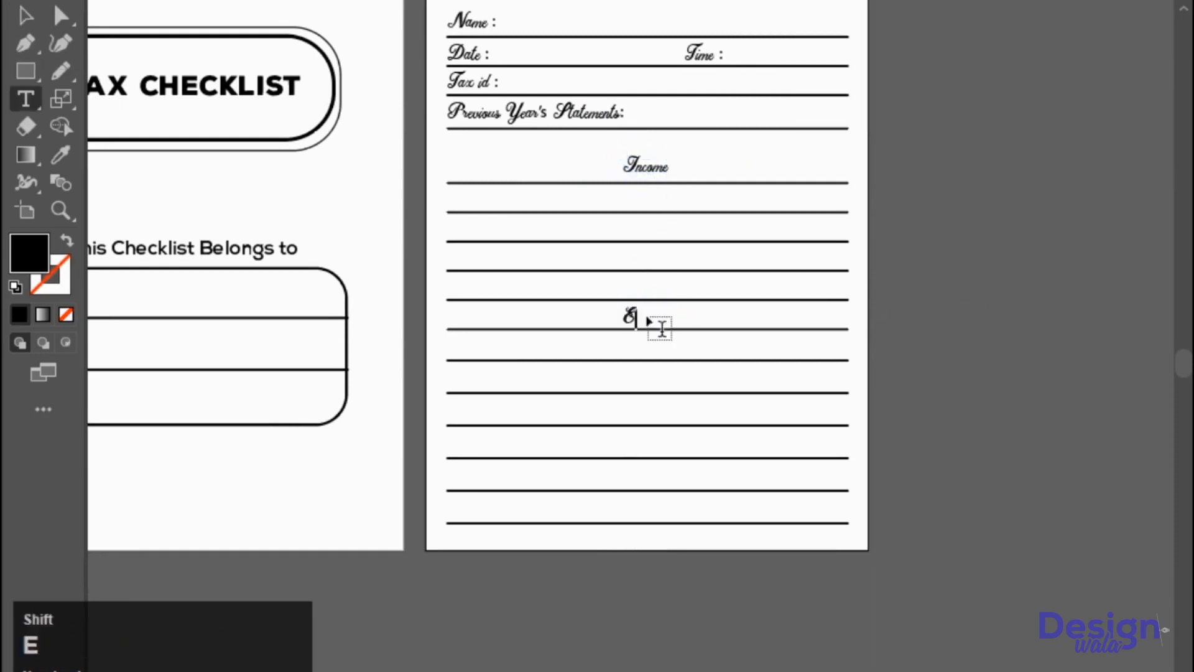
text(xpenses)
click(26, 15)
Step: Remove the rule just above the "Expenses" heading and raise the heading slightly into the gap
key(ctrl+equal)
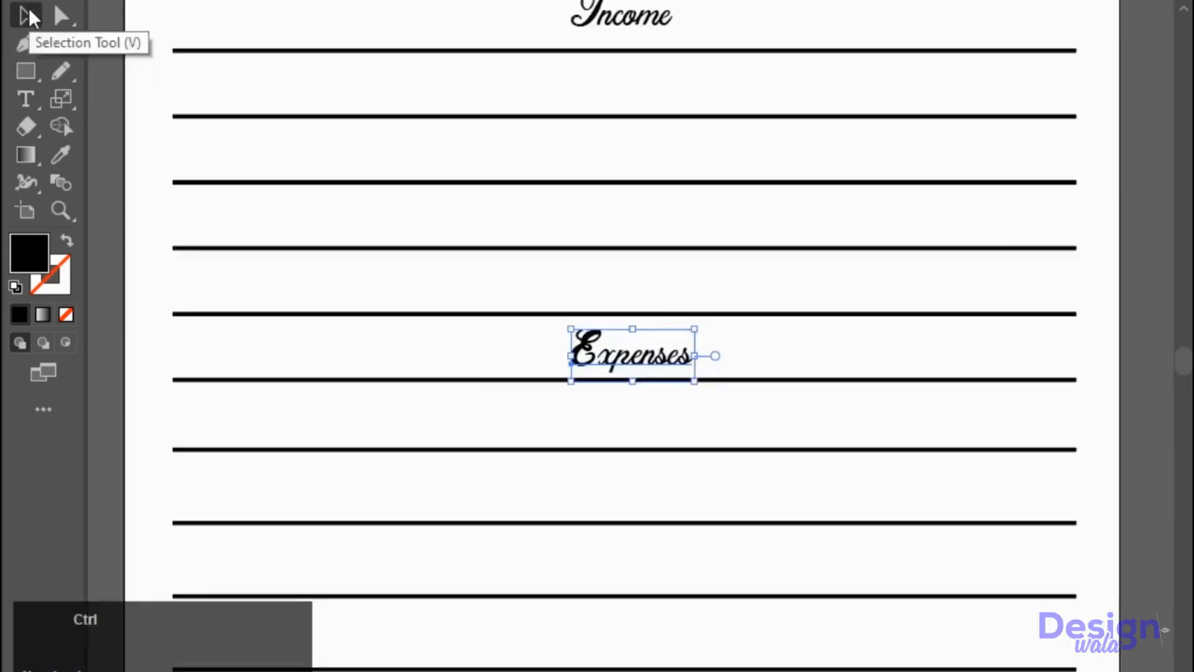
key(ctrl+minus)
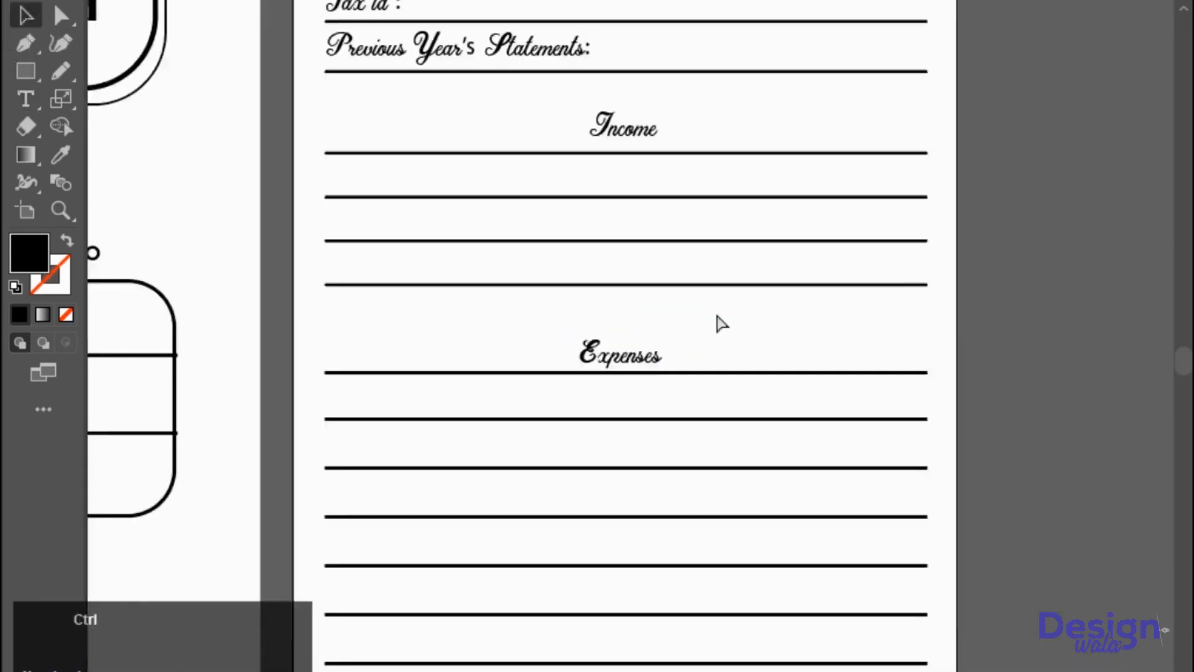
key(shift+Up)
Step: Copy the "Expenses" heading down near the page bottom, delete the rule directly under the copy and lower it into the gap
mouse_move(641, 370)
mouse_down()
mouse_move(622, 196)
mouse_move(627, 376)
mouse_up()
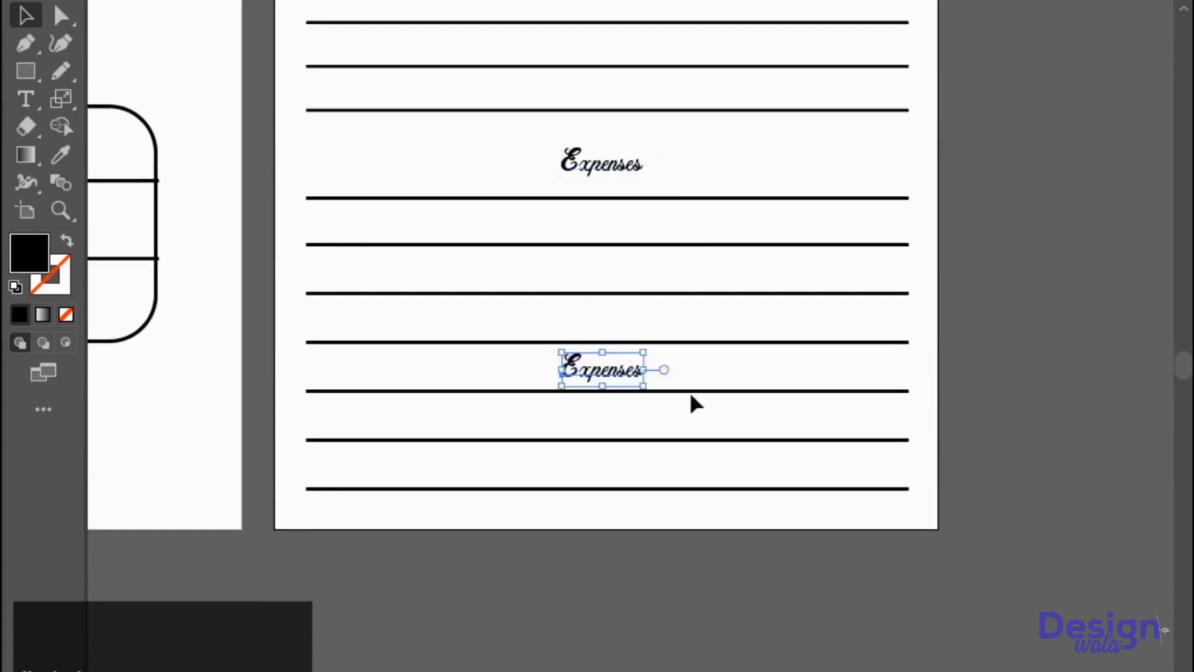
click(610, 391)
key(Delete)
click(613, 440)
click(620, 376)
key(shift+Down)
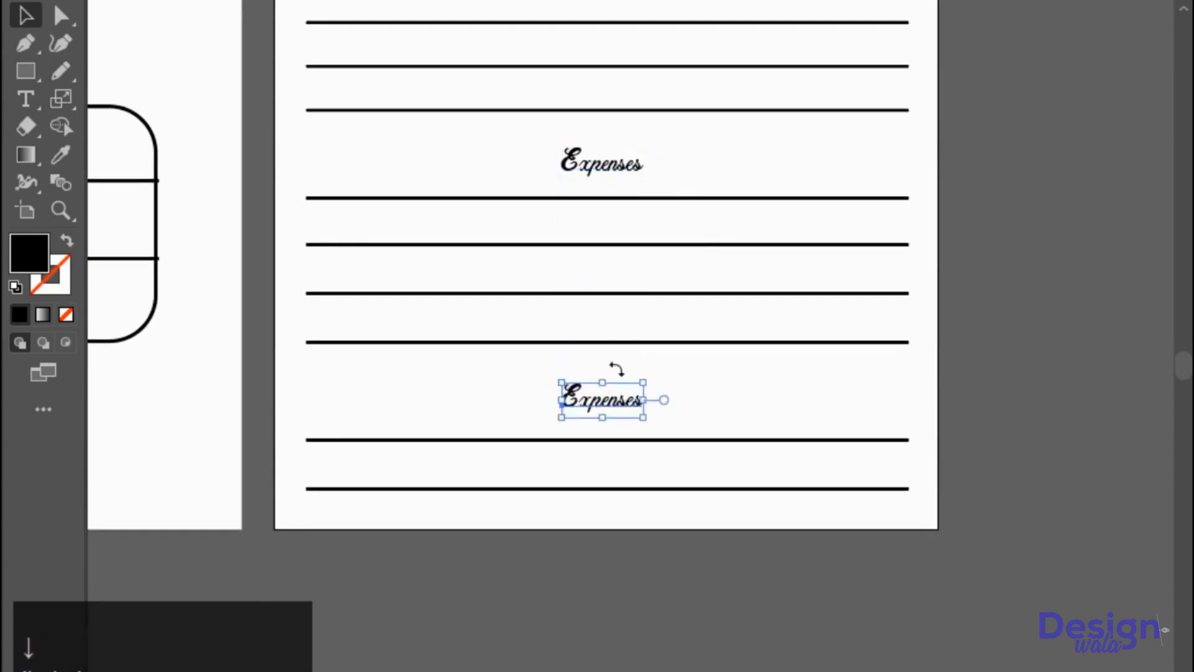
Step: Replace the text of the lower "Expenses" copy with "Notes"
double_click(613, 402)
text(Not)
key(ctrl+a)
text(No)
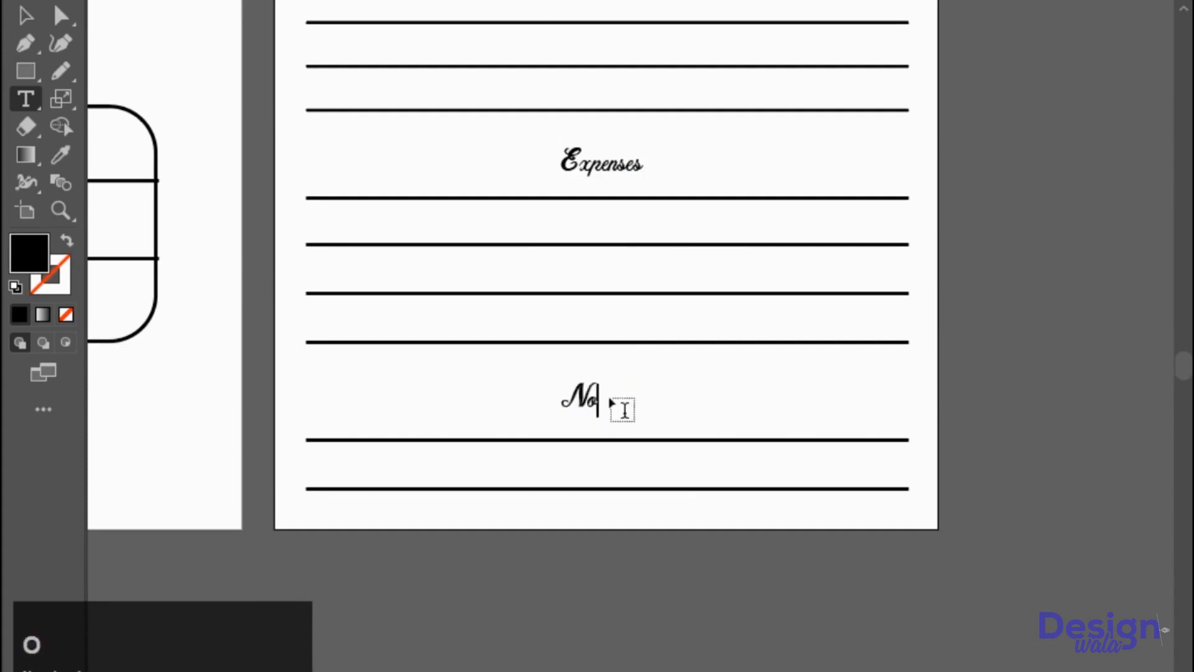
click(21, 16)
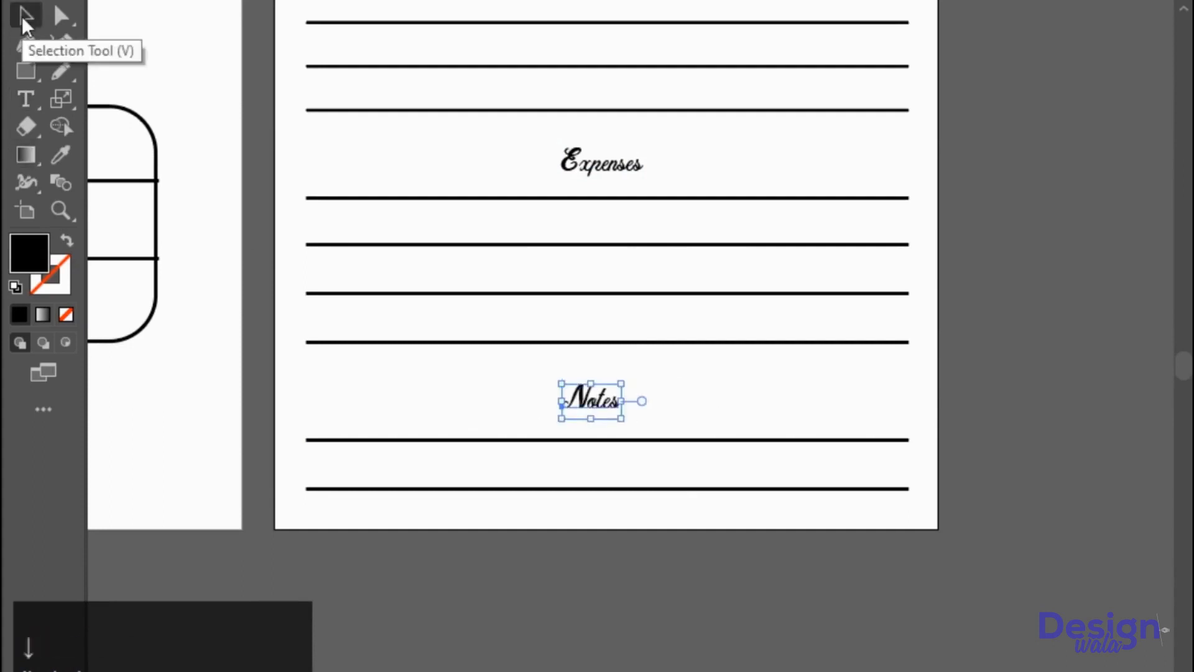
Step: Select everything on the checklist page and scale it down proportionally about its centre to widen the margins
key(ctrl+minus)
key(ctrl+minus)
key(ctrl+minus)
key(space)
drag(734, 512, 828, 549)
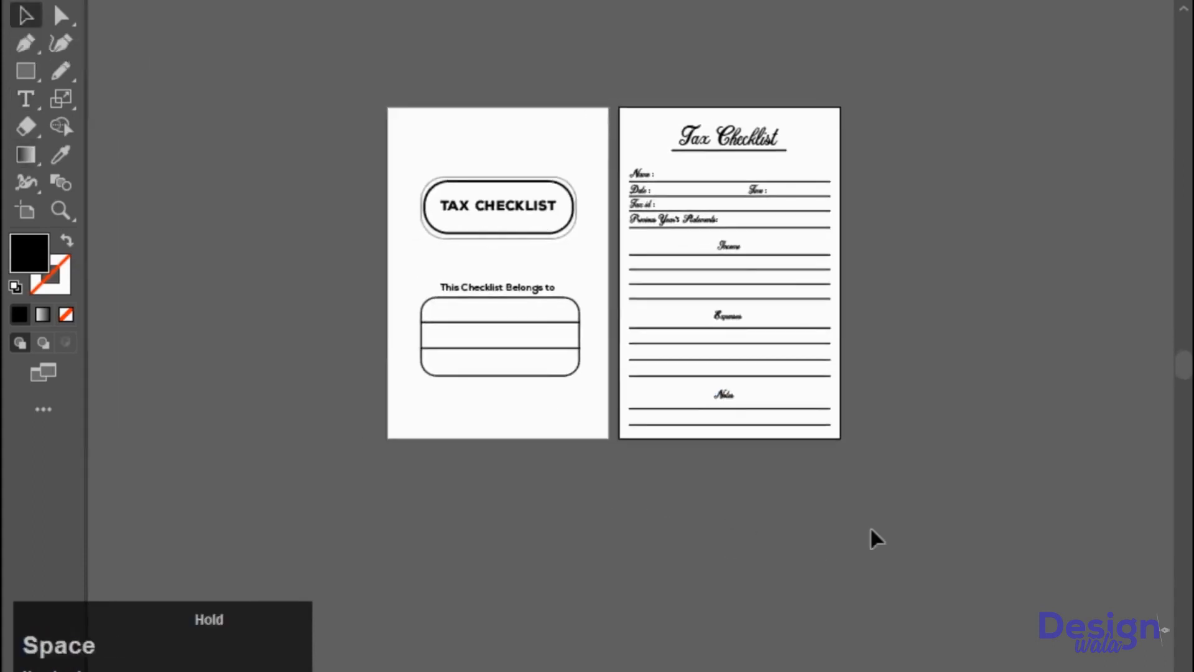
drag(830, 432, 832, 434)
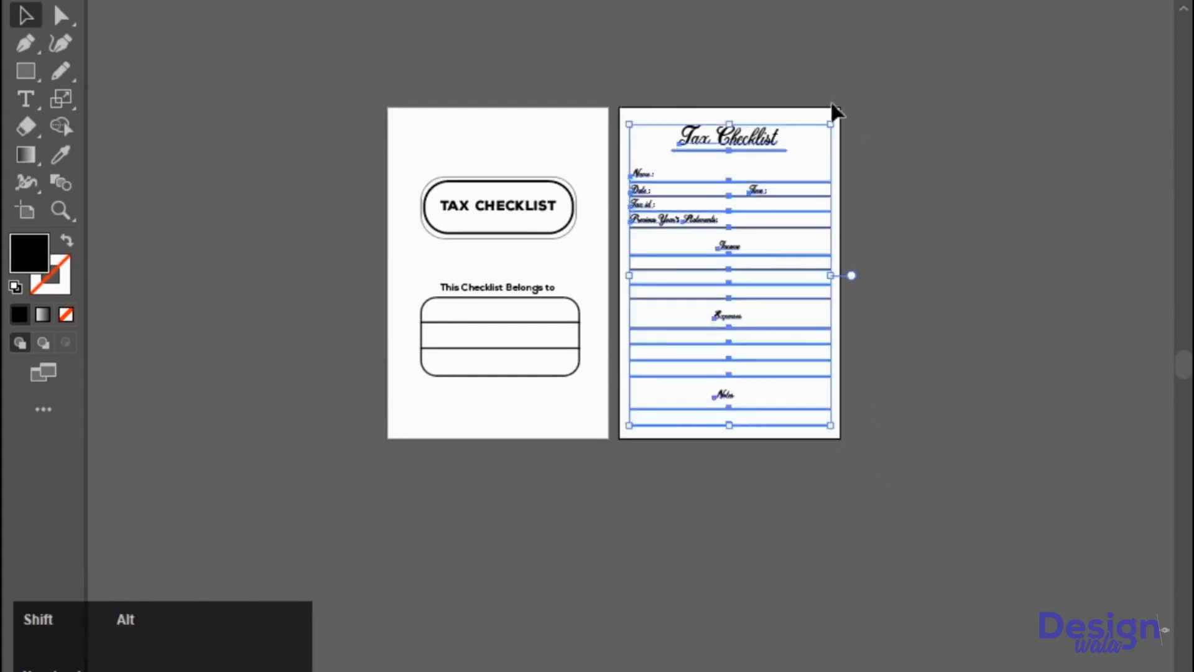
drag(832, 122, 825, 127)
click(1034, 163)
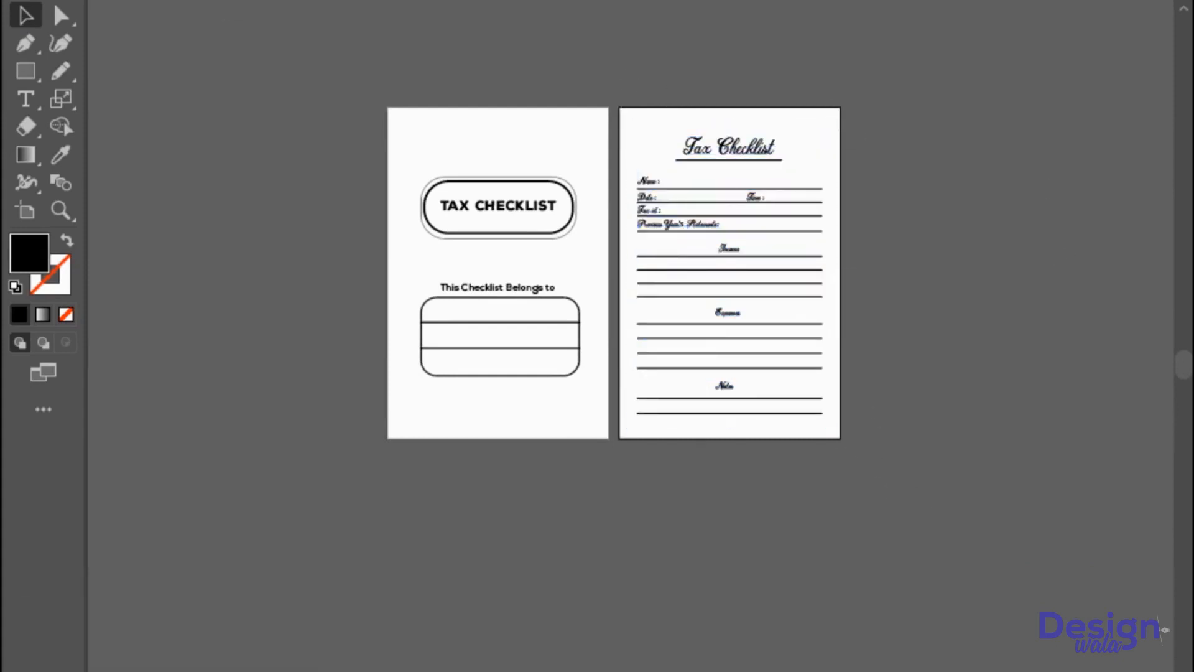
key(ctrl+minus)
drag(278, 228, 150, 223)
click(486, 292)
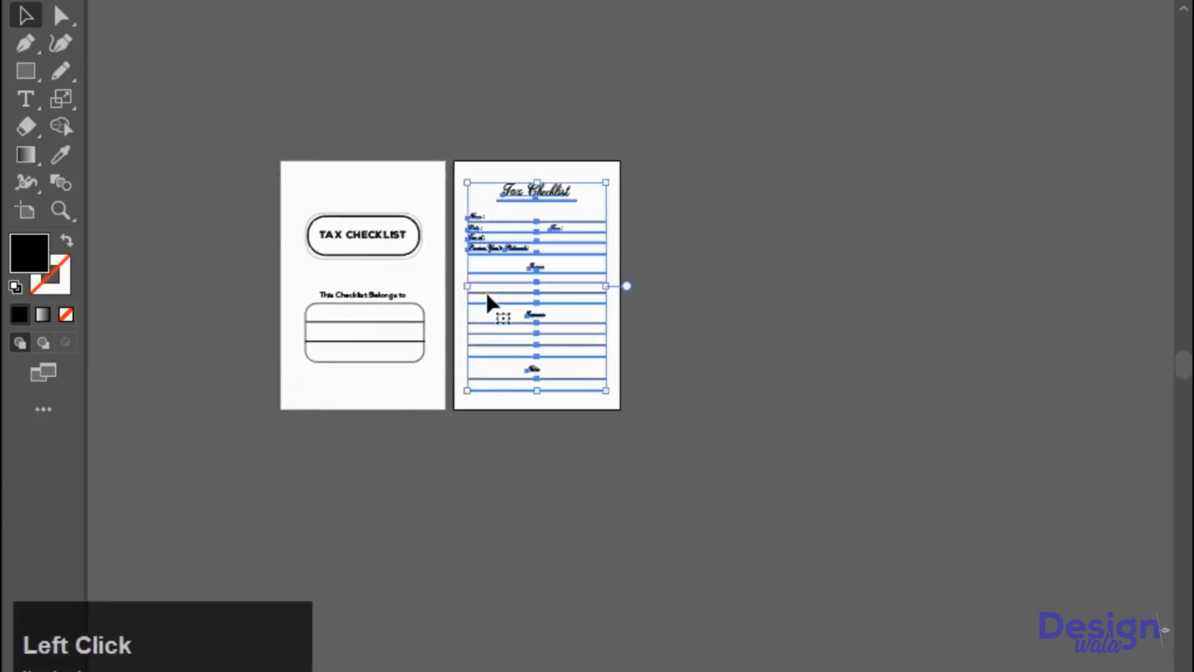
click(404, 90)
key(m)
drag(457, 160, 627, 363)
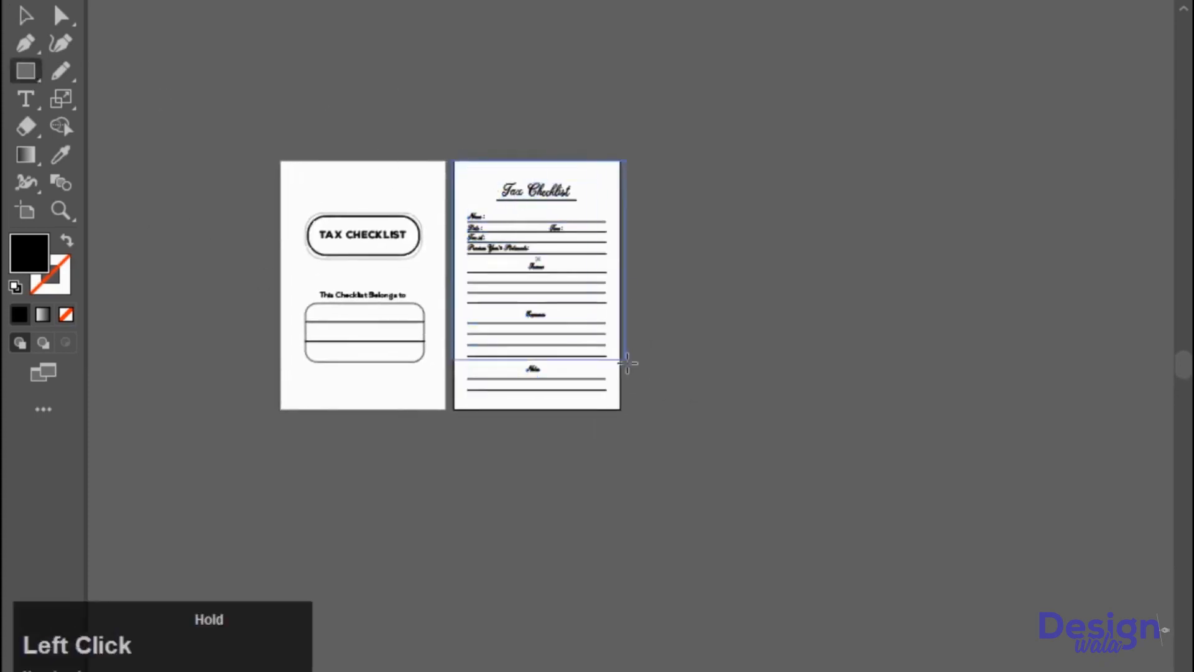
drag(621, 409, 620, 409)
key(ctrl+z)
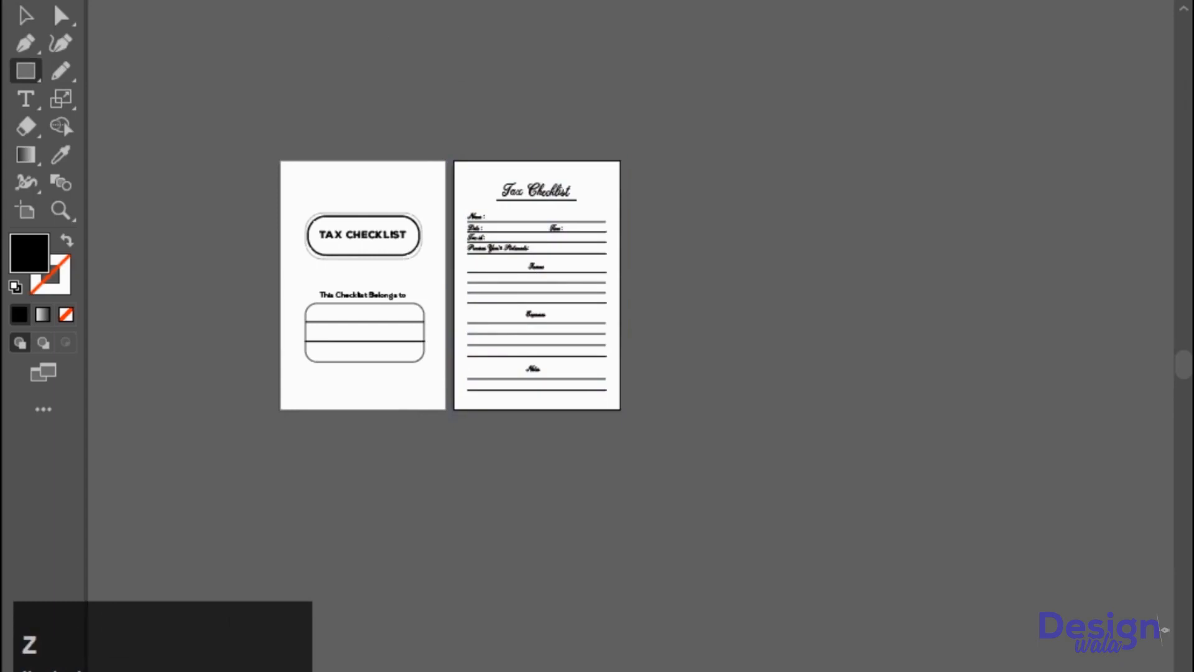
Step: Draw a rectangle covering the whole checklist page as its background
click(452, 2)
click(517, 637)
drag(455, 161, 621, 409)
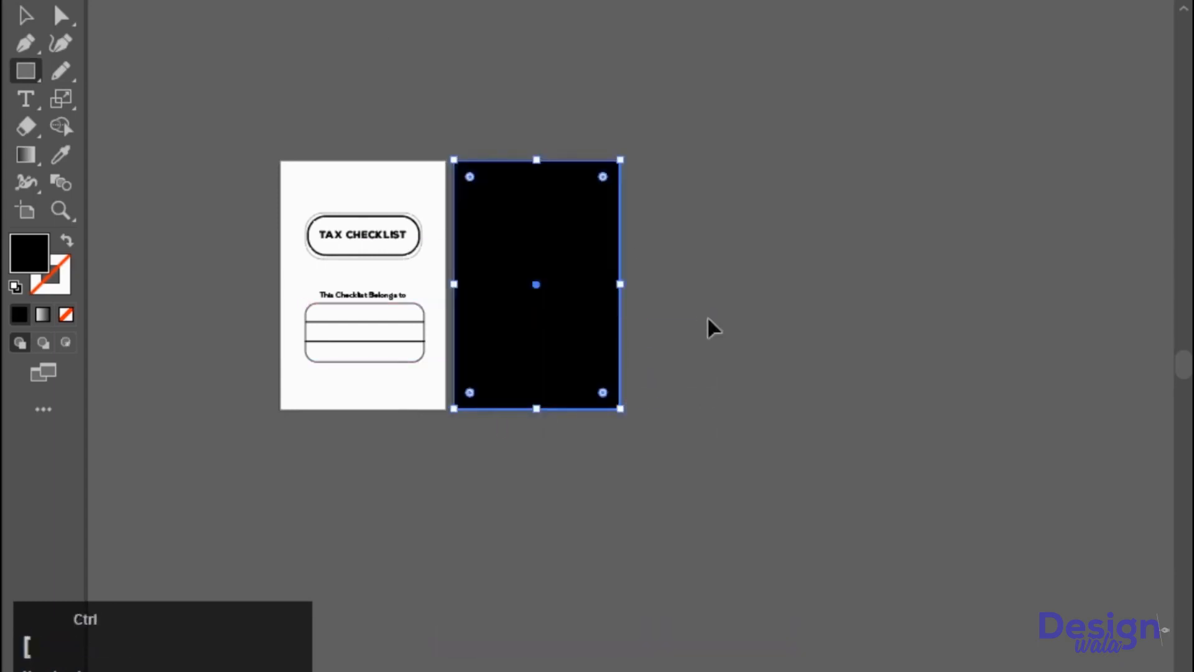
scroll(707, 316, up, 1)
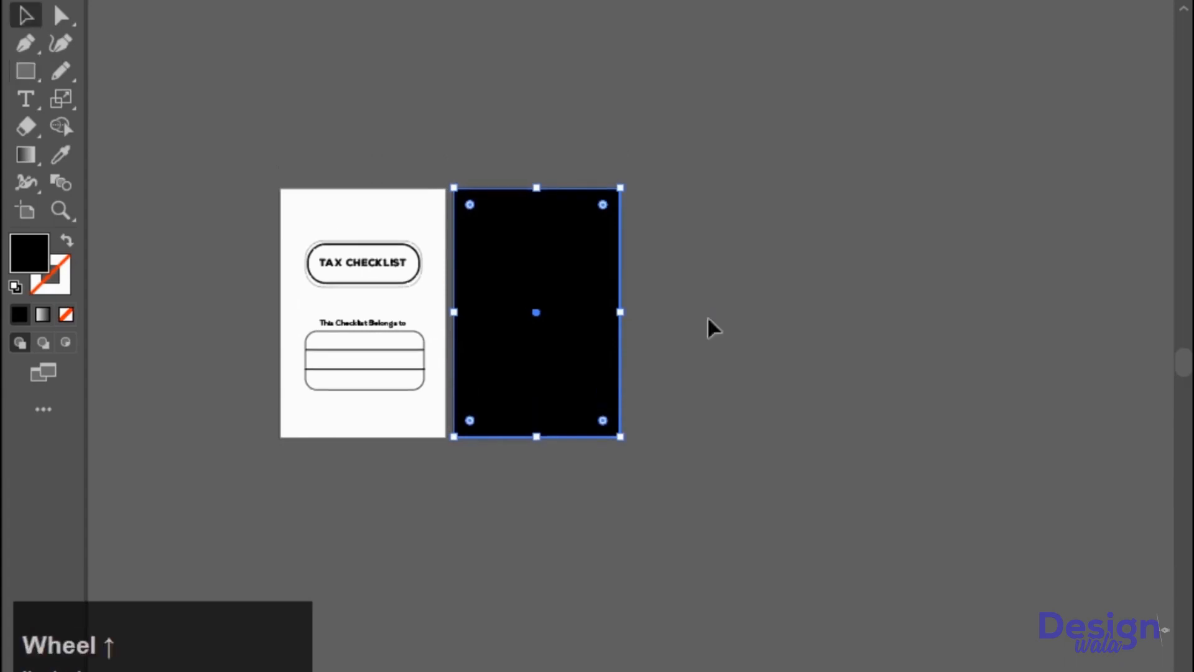
Step: Place the background rectangle behind the checklist content and fill it with white
click(59, 155)
click(200, 122)
key(ctrl+plus)
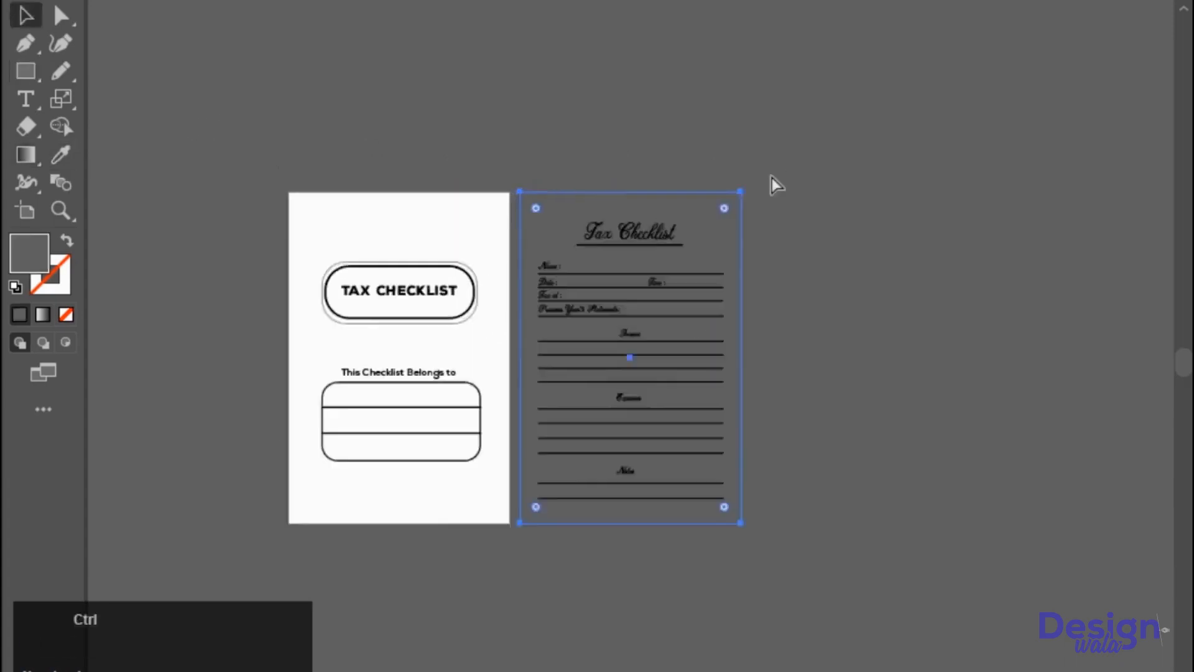
key(ctrl+plus)
click(141, 125)
Step: Copy the white background rectangle behind the cover page's artwork and group all of the cover page content
drag(764, 129, 543, 141)
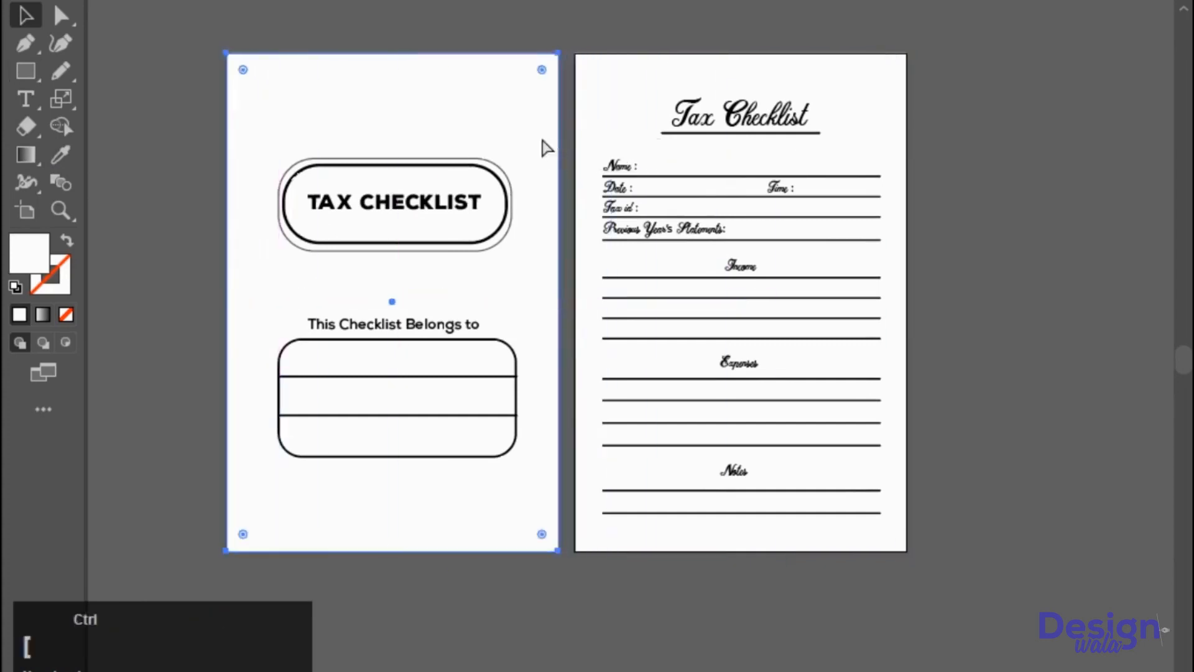
scroll(541, 138, left, 1)
click(215, 170)
key(ctrl+minus)
drag(215, 170, 515, 442)
key(ctrl+g)
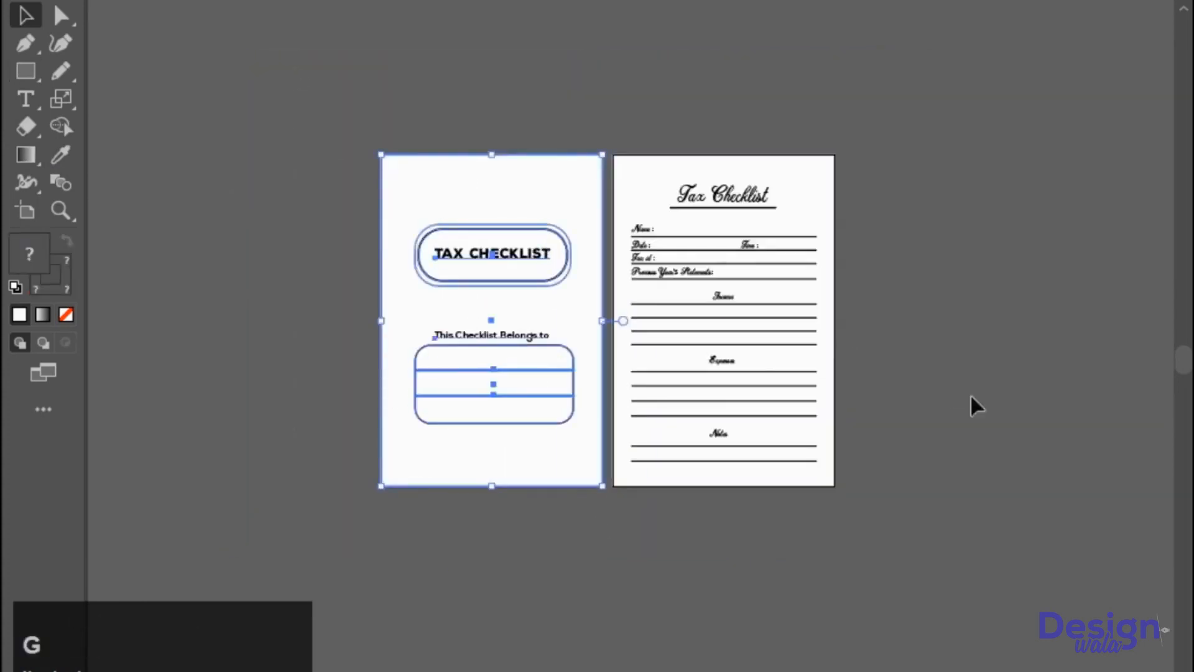
Step: Duplicate the checklist artboard with its artwork repeatedly to the right until the row reaches artboard 11
drag(958, 523, 647, 96)
key(ctrl+minus)
drag(822, 173, 568, 98)
click(31, 210)
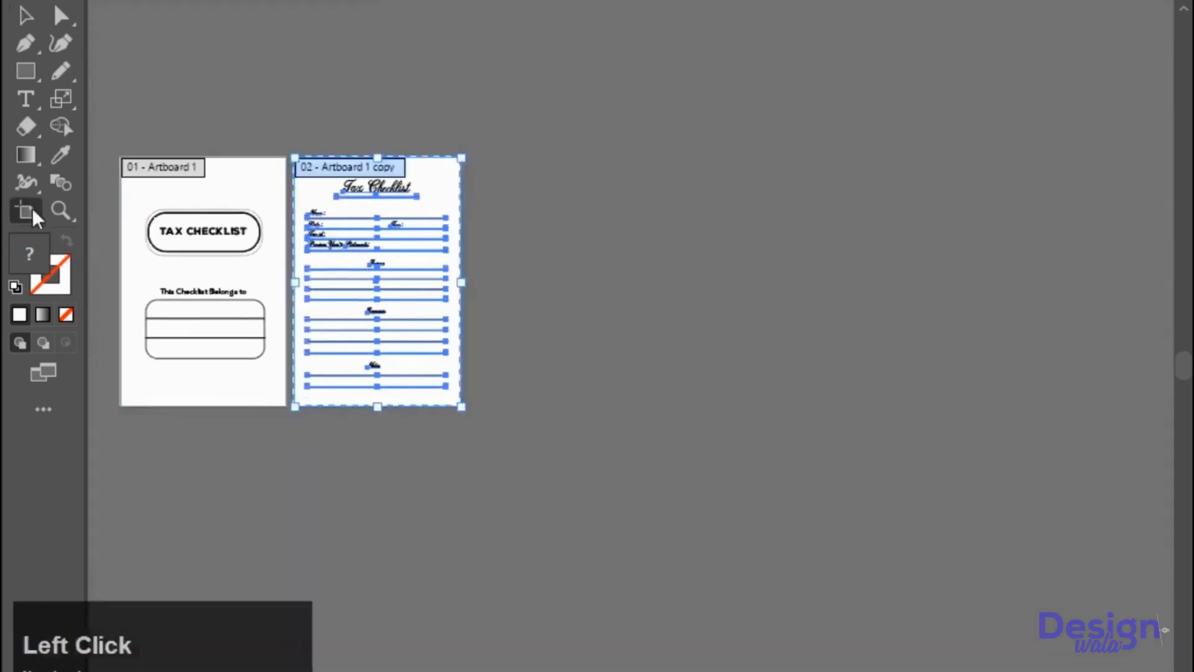
drag(335, 236, 677, 256)
drag(728, 333, 372, 364)
drag(358, 268, 538, 272)
drag(552, 308, 717, 244)
key(ctrl+minus)
key(ctrl+minus)
drag(718, 276, 675, 244)
drag(675, 244, 845, 248)
key(ctrl+minus)
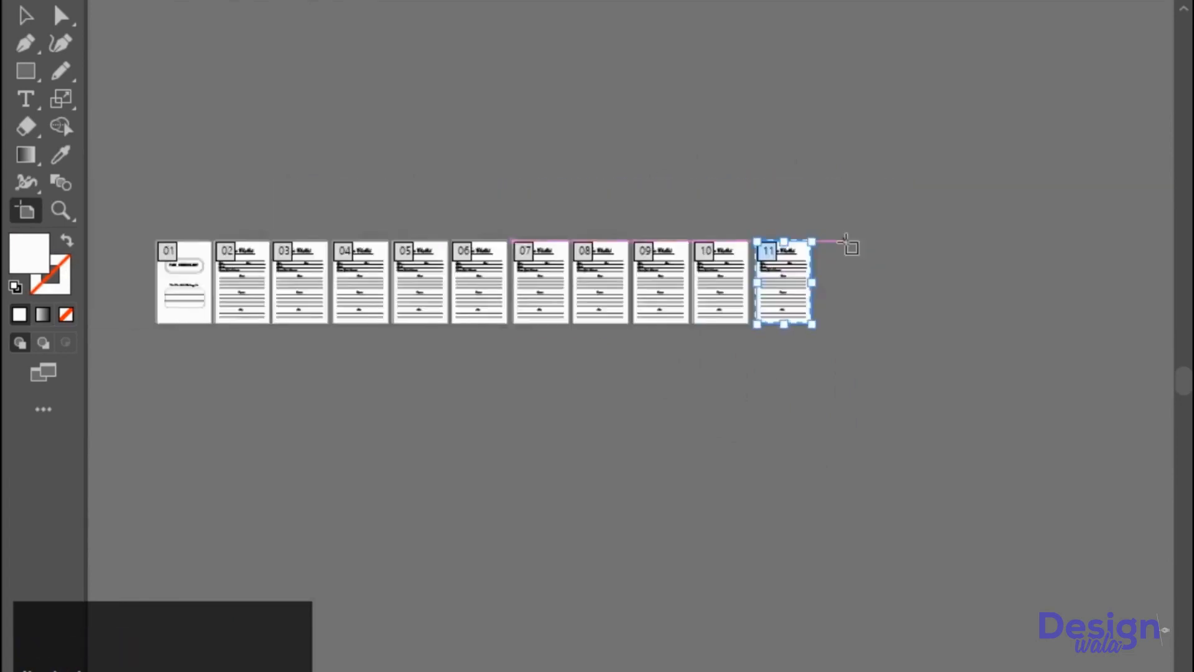
Step: Undo the last artboard copy at the end of the row
key(Escape)
click(860, 372)
drag(243, 200, 848, 395)
click(25, 210)
key(ctrl+z)
Step: Select eight checklist artboards and copy them downward as aligned rows of eight, up to artboard 42
shift+drag(750, 218, 235, 333)
scroll(248, 296, up, 1)
alt+drag(458, 293, 407, 381)
scroll(554, 443, down, 1)
drag(567, 462, 583, 357)
scroll(574, 232, up, 1)
alt+drag(562, 240, 562, 374)
scroll(576, 367, down, 1)
drag(459, 342, 609, 155)
alt+shift+drag(728, 186, 726, 279)
alt+shift+drag(723, 291, 715, 381)
scroll(691, 215, down, 4)
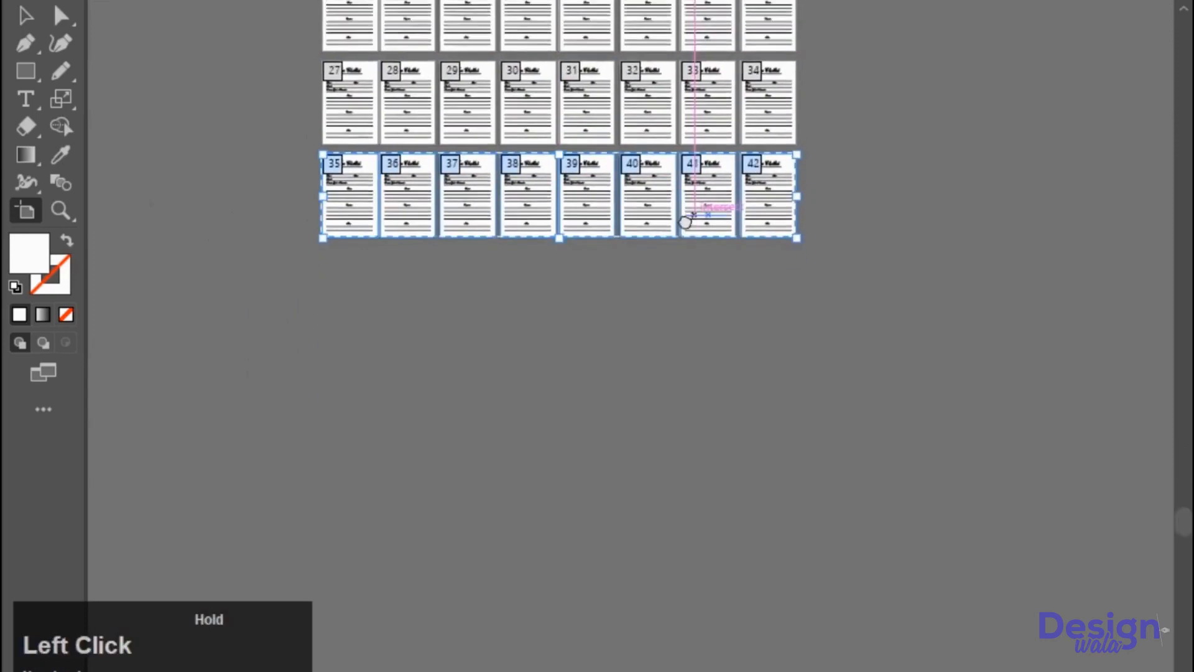
Step: Add more rows of eight artboards below up to 82, and three further rows beside them up to 106
alt+shift+drag(709, 123, 706, 151)
alt+shift+drag(721, 162, 718, 348)
drag(717, 348, 1020, 180)
drag(1020, 181, 754, 217)
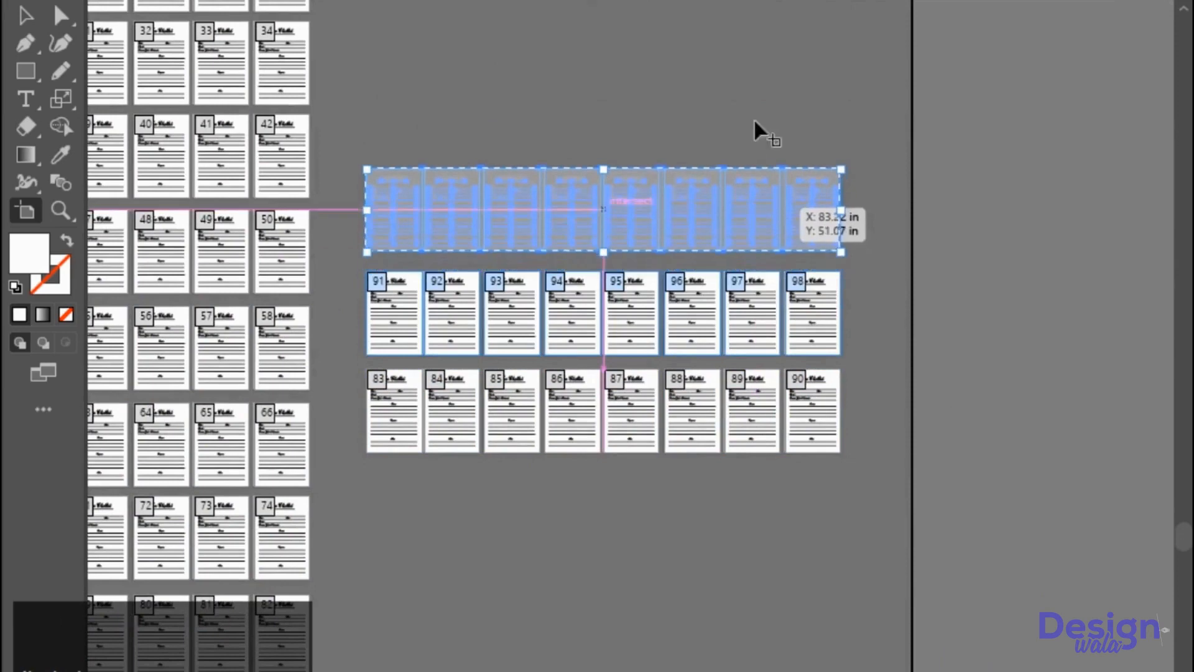
click(747, 93)
Step: Delete the six surplus artboards at the end of the last row so the document keeps 100 artboards
click(26, 211)
click(808, 218)
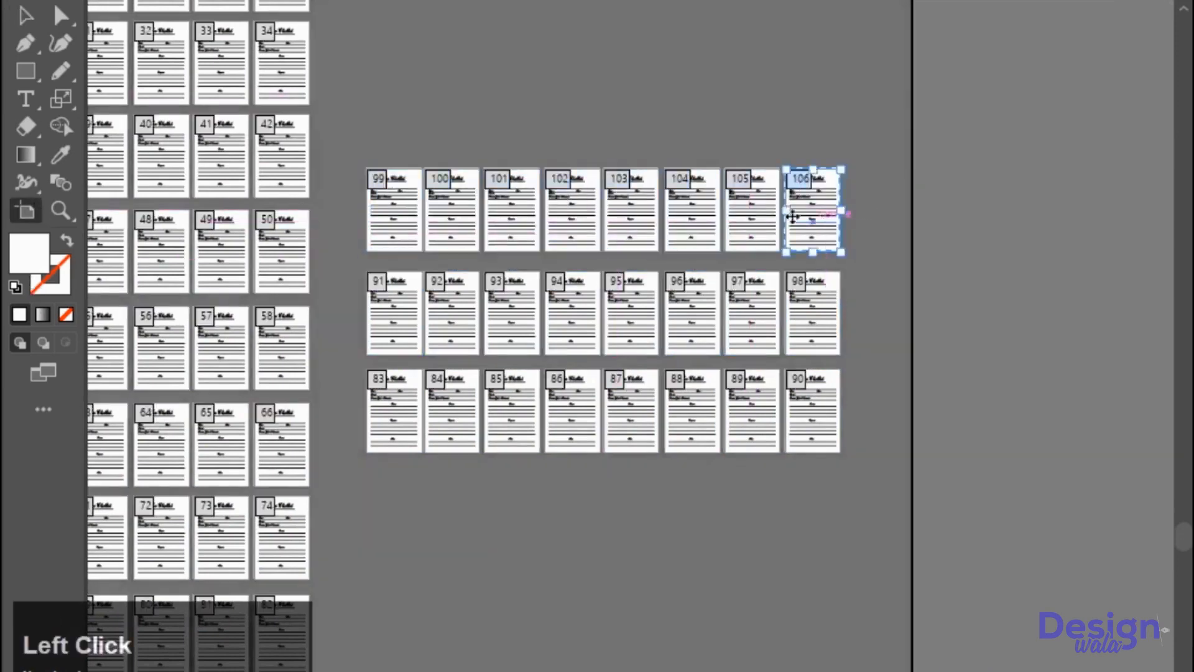
key(Delete)
click(690, 219)
key(Delete)
click(565, 217)
key(Delete)
click(500, 219)
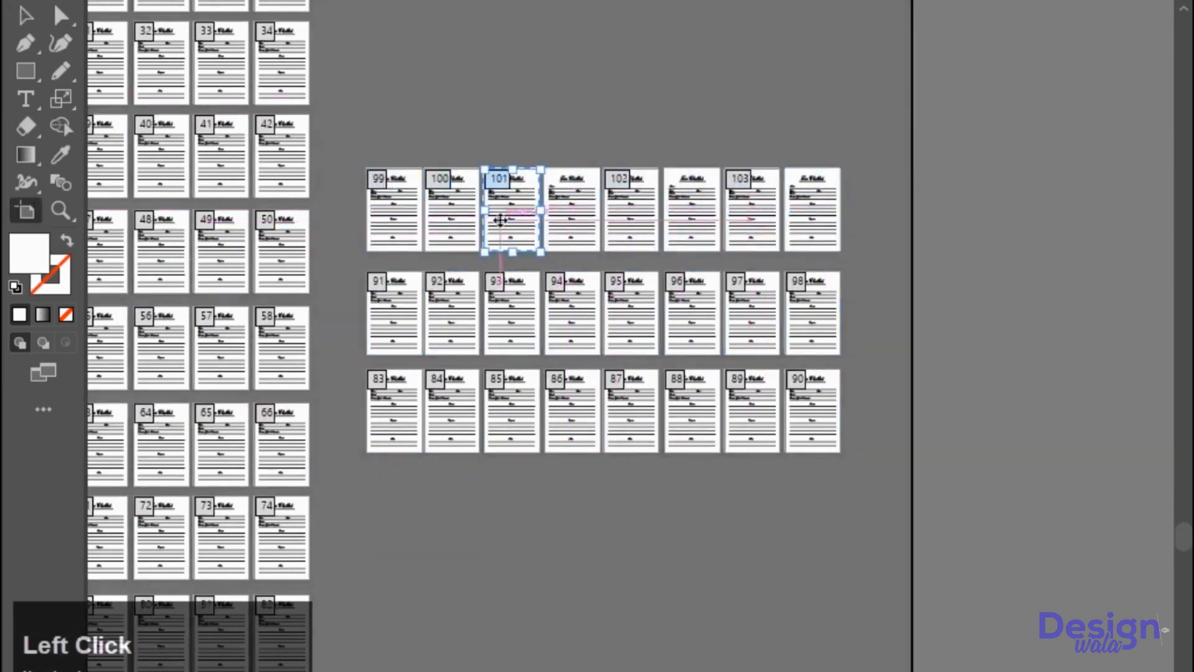
click(547, 110)
key(Delete)
key(Delete)
key(Delete)
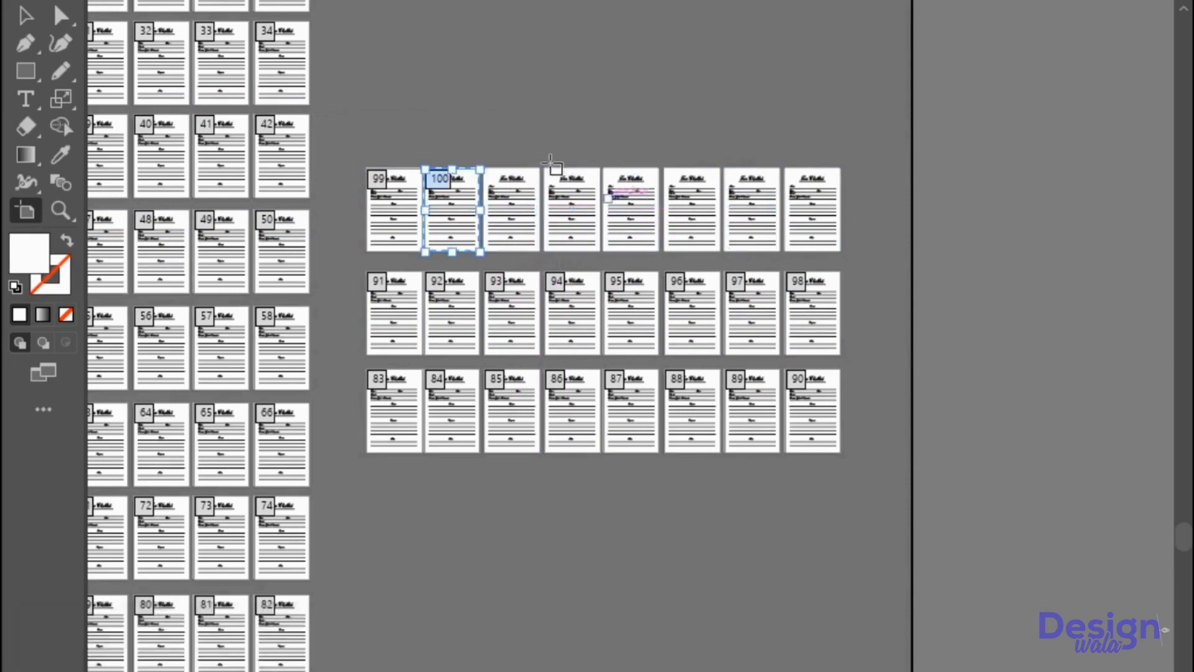
Step: Delete the leftover checklist artwork from the places of the six removed artboards
click(32, 11)
drag(547, 152, 882, 214)
key(Delete)
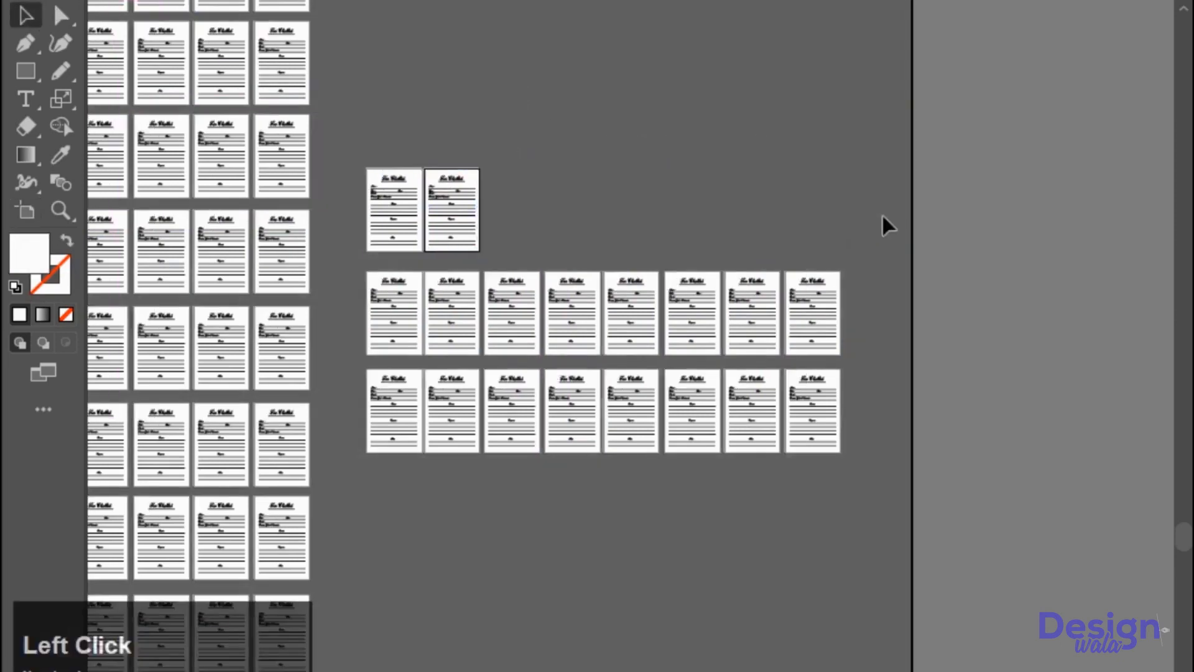
Step: Export all artboards as separate JPEG files named JPG into the JPG folder, at maximum quality 10 and High (300 ppi) resolution
key(ctrl+minus)
key(ctrl+minus)
drag(861, 272, 794, 245)
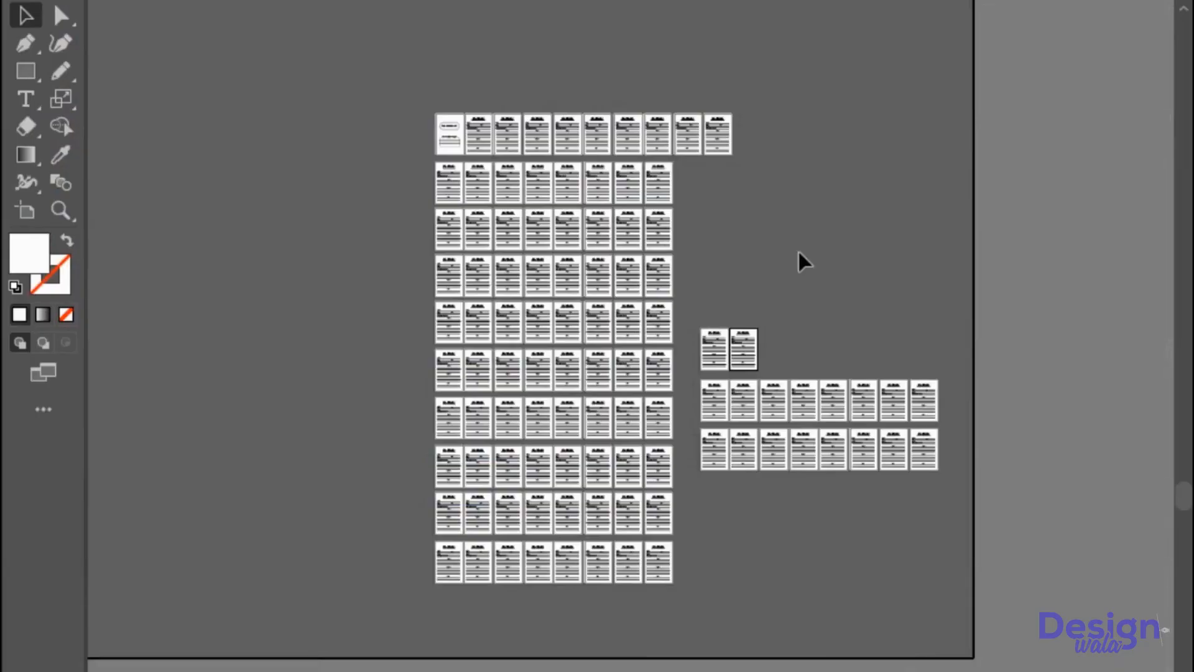
click(113, 0)
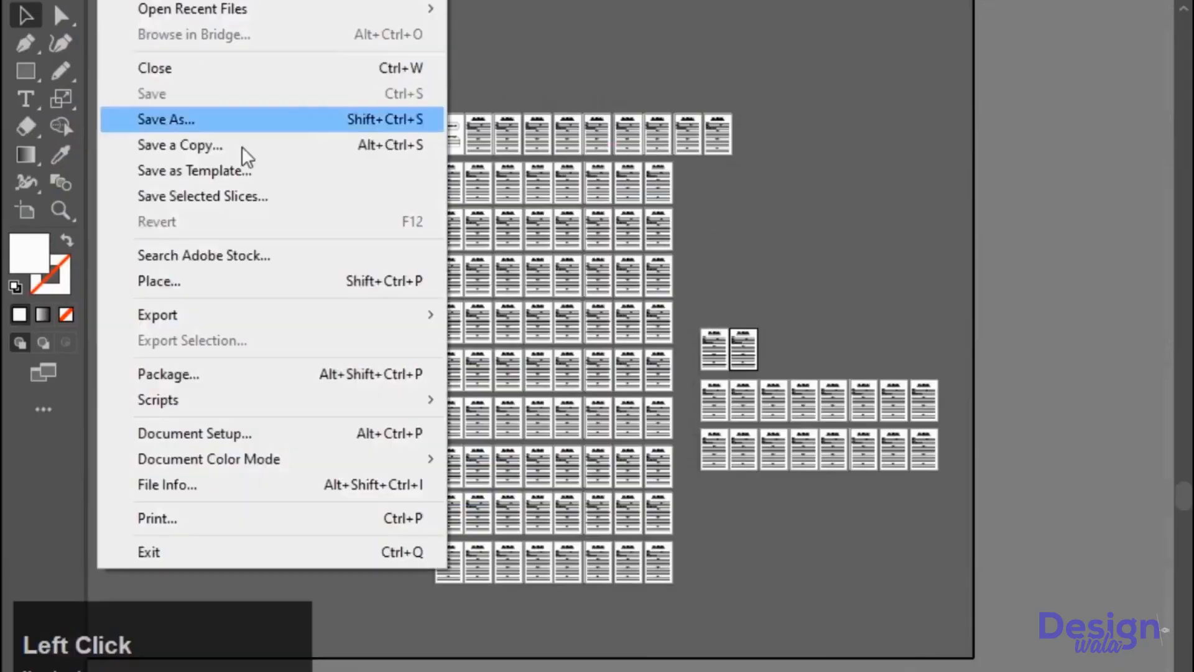
mouse_move(218, 303)
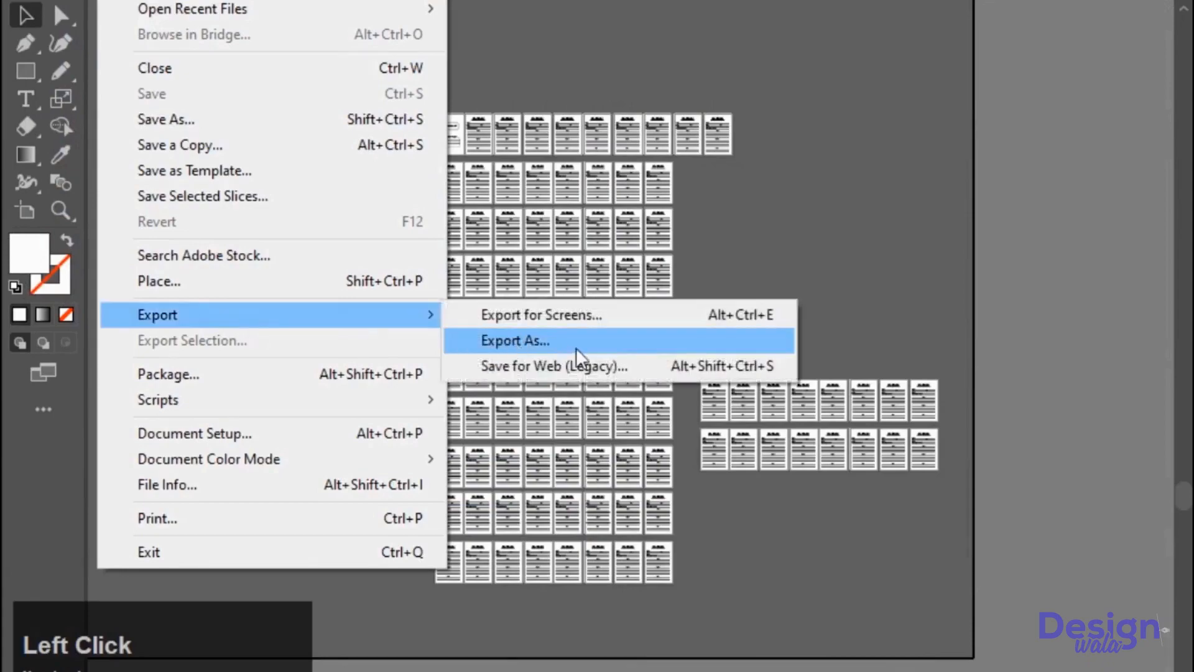
click(576, 348)
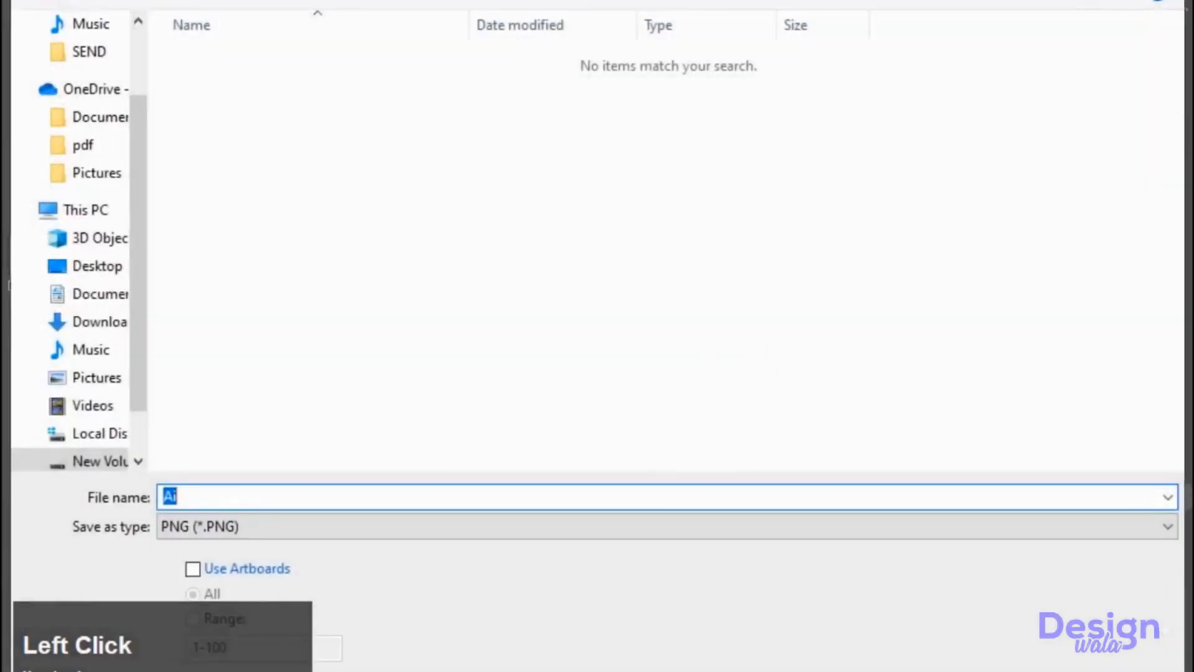
text(Ai)
click(282, 122)
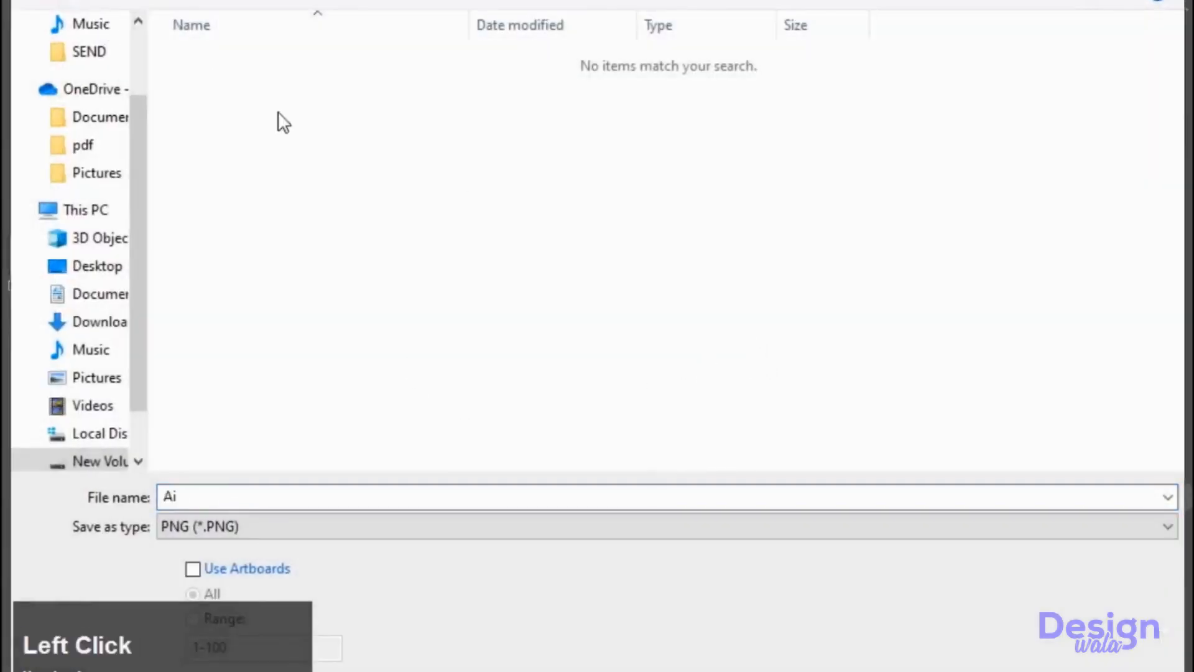
click(272, 566)
click(293, 526)
click(259, 367)
click(311, 496)
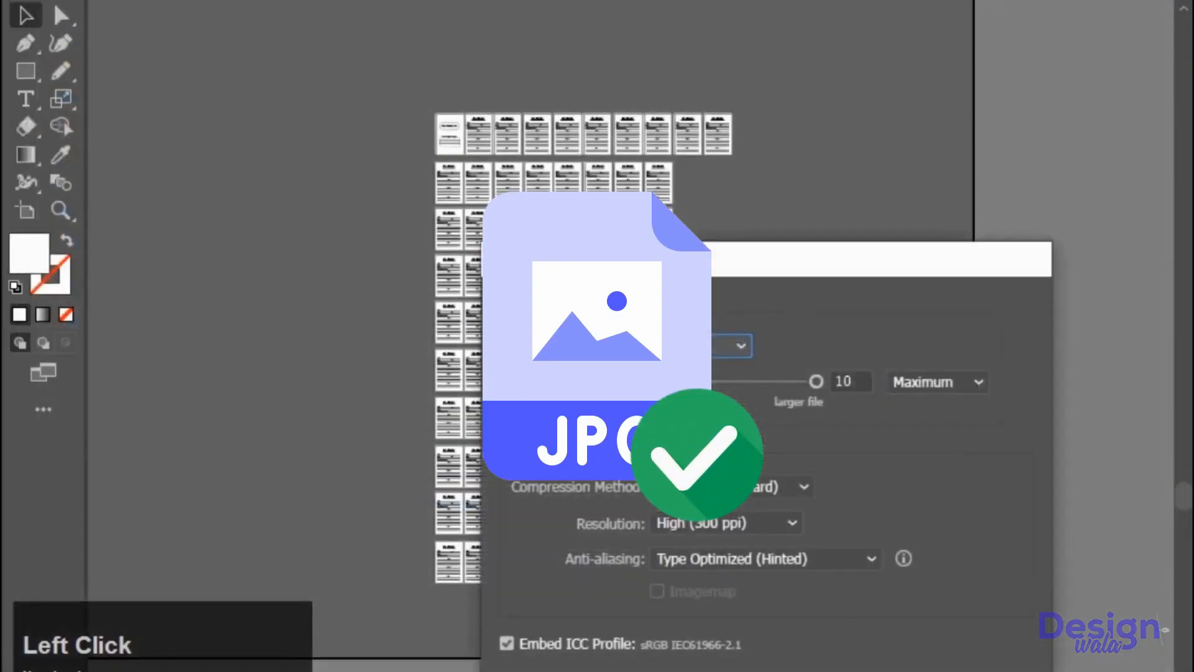
key(Return)
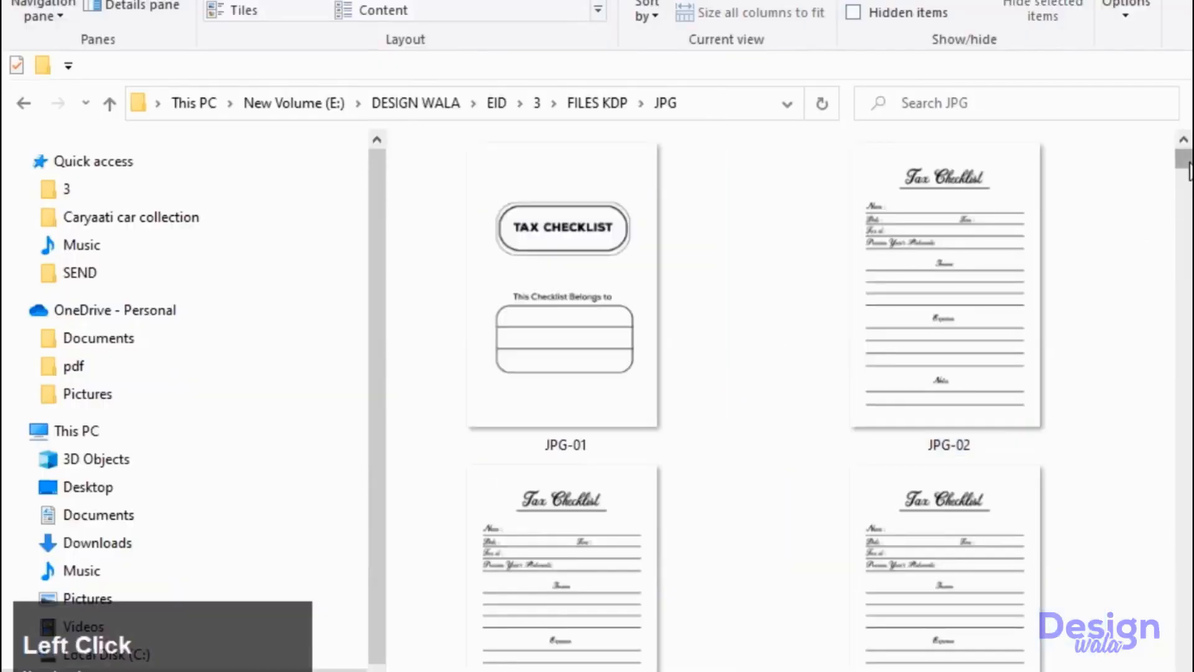
Step: Create a folder named EDIT FILE inside FILES KDP in File Explorer and move the Ai file into it
click(602, 103)
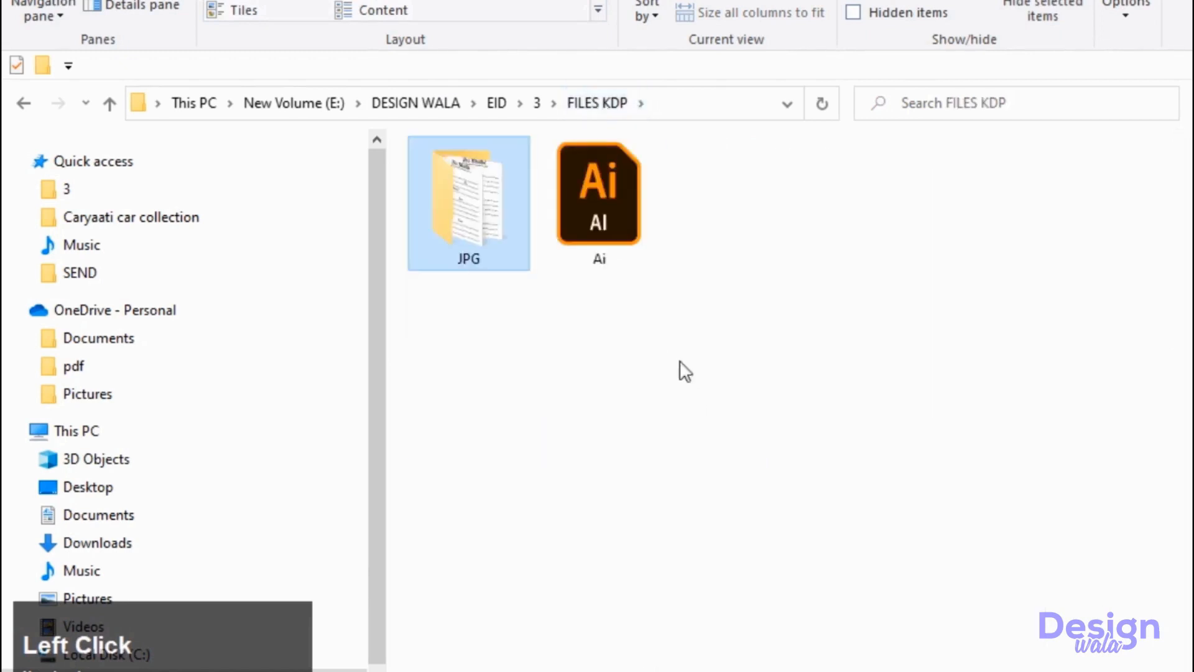
right_click(719, 409)
mouse_move(720, 360)
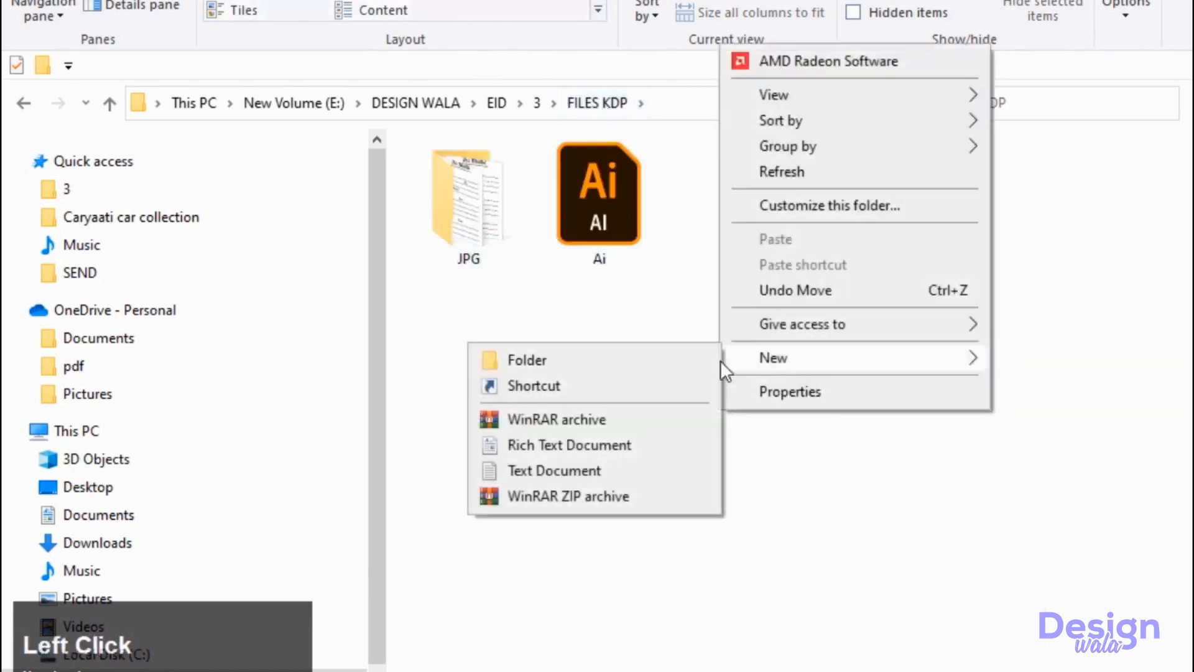
click(523, 359)
text(EDIT)
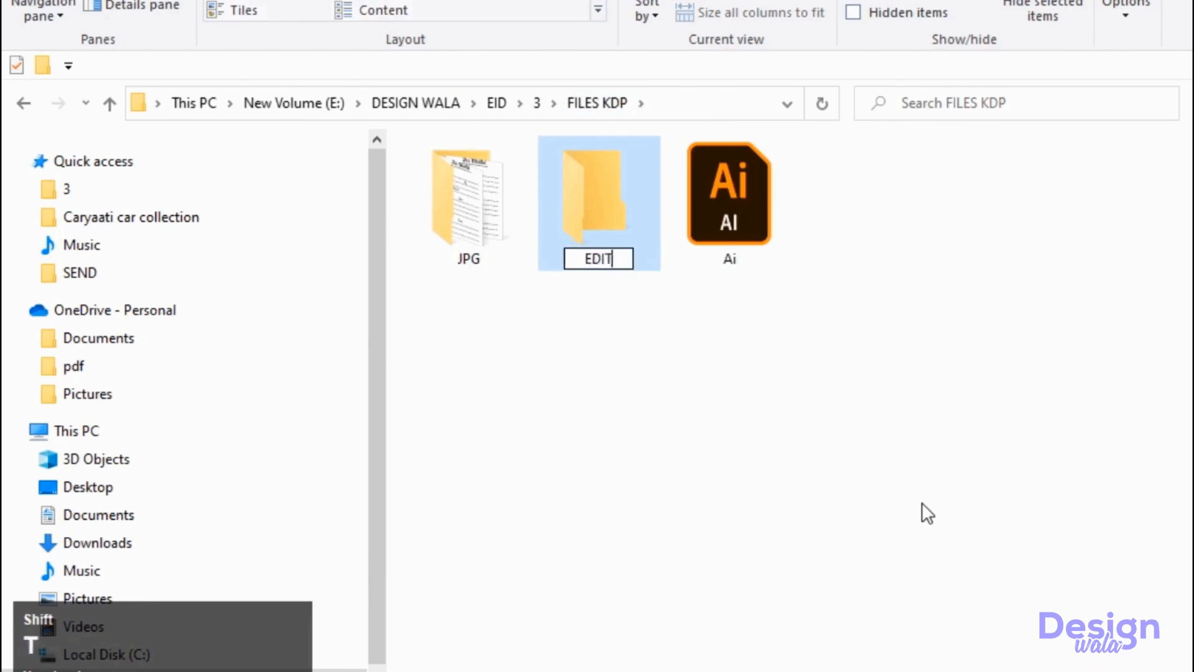
text( FILE)
key(Return)
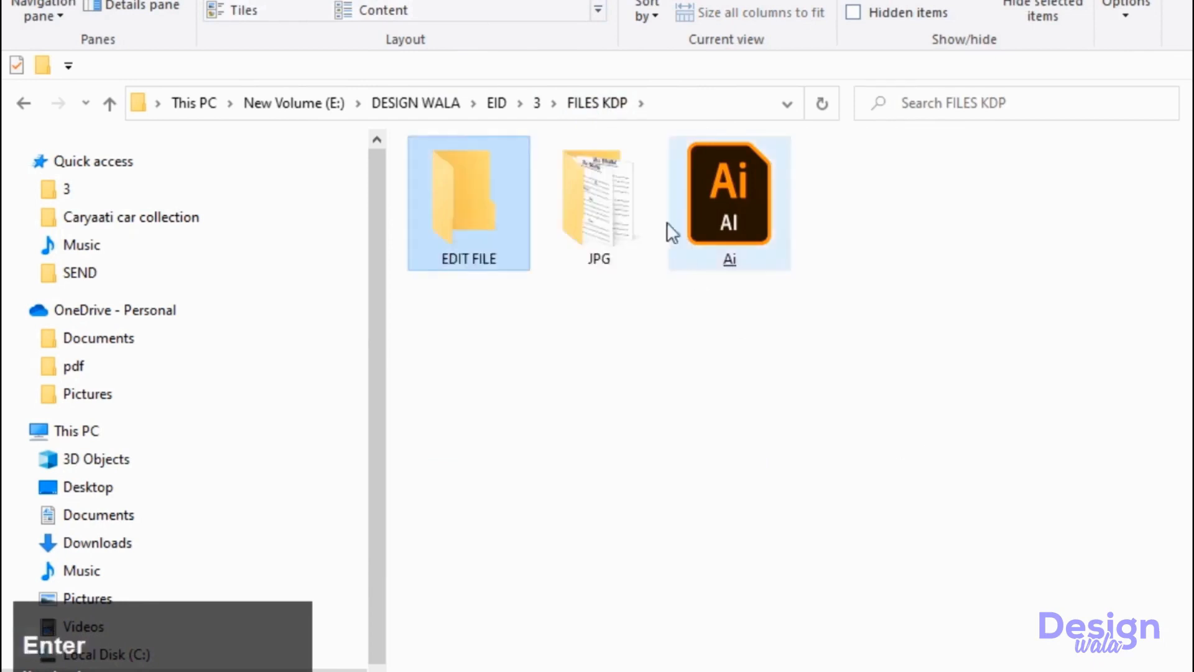
drag(667, 223, 493, 234)
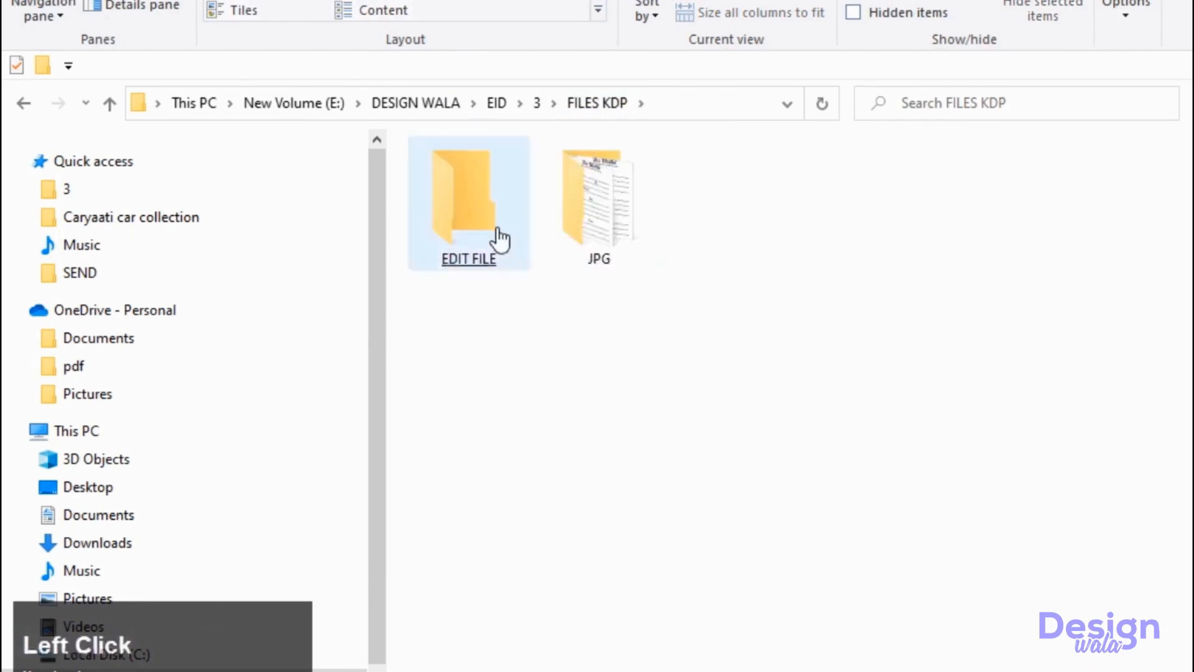
double_click(493, 240)
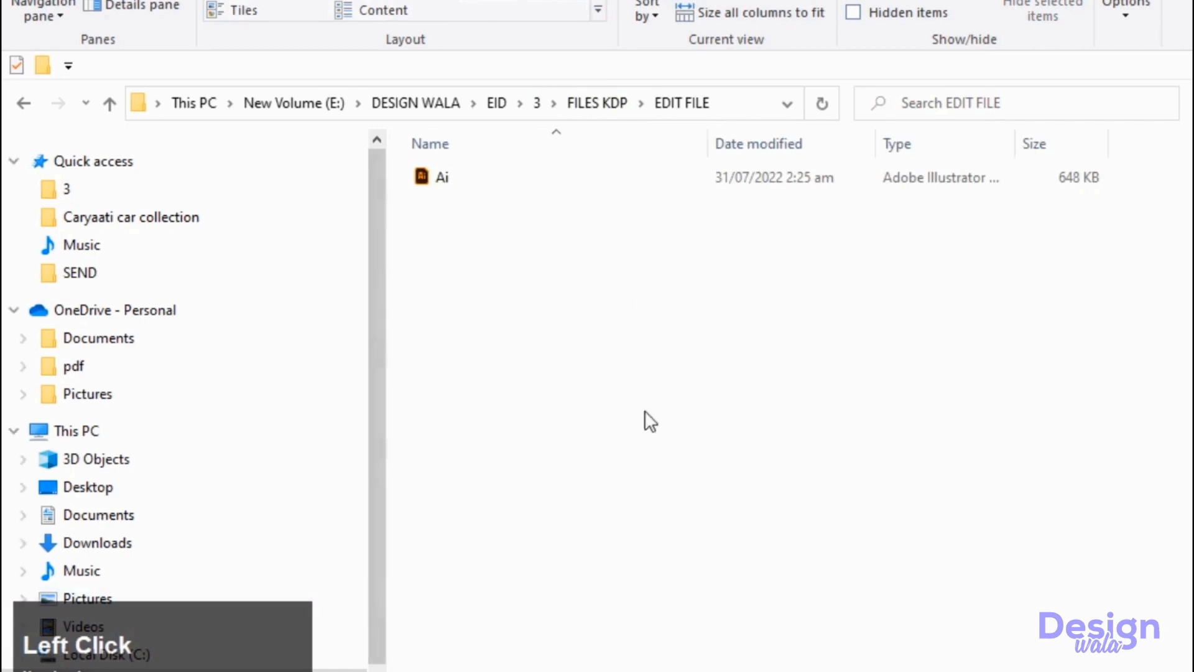
Step: Create a folder named PDF inside FILES KDP and open it
click(586, 105)
right_click(576, 349)
click(630, 661)
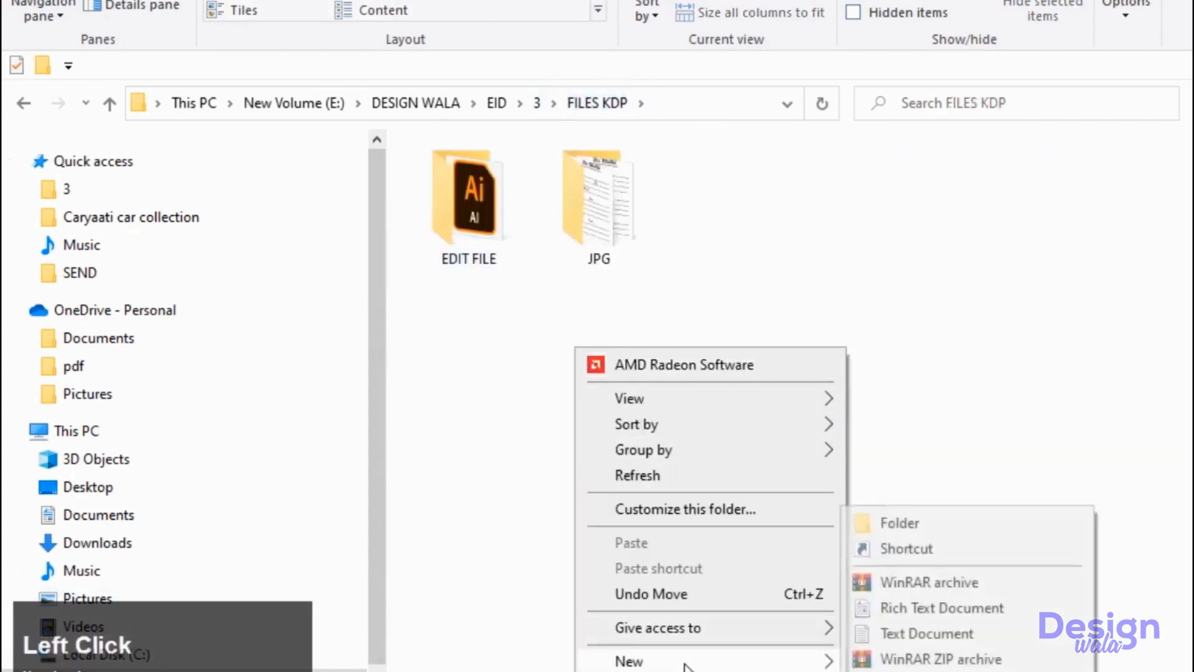
click(917, 528)
text(PDF)
key(Return)
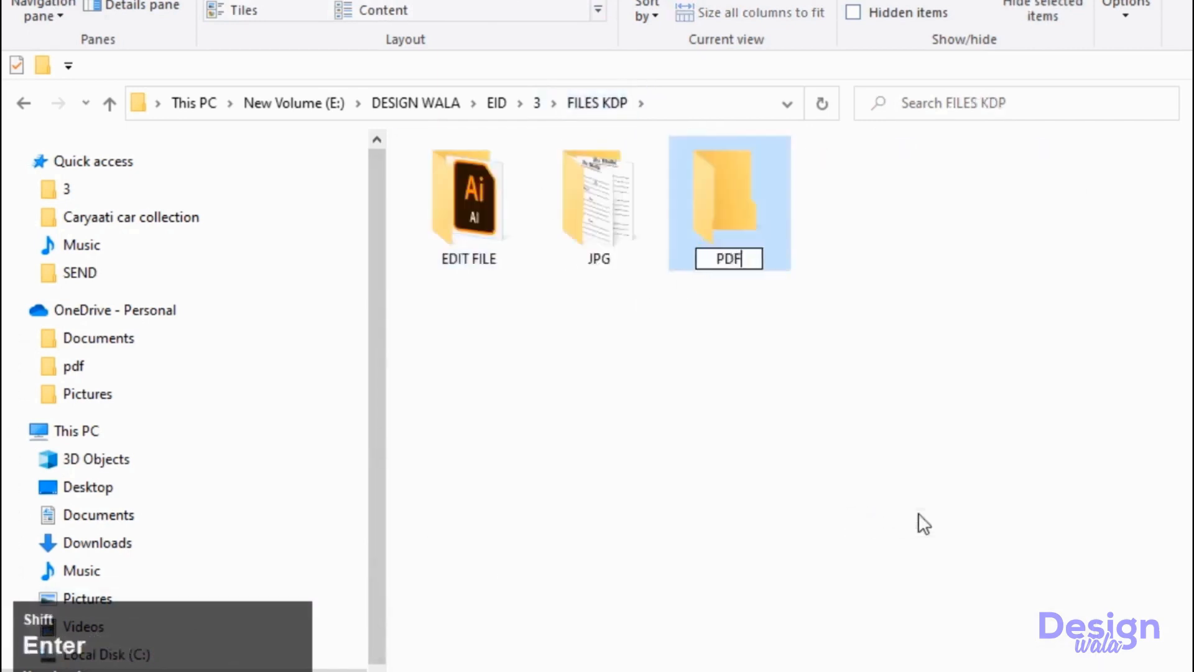
double_click(737, 229)
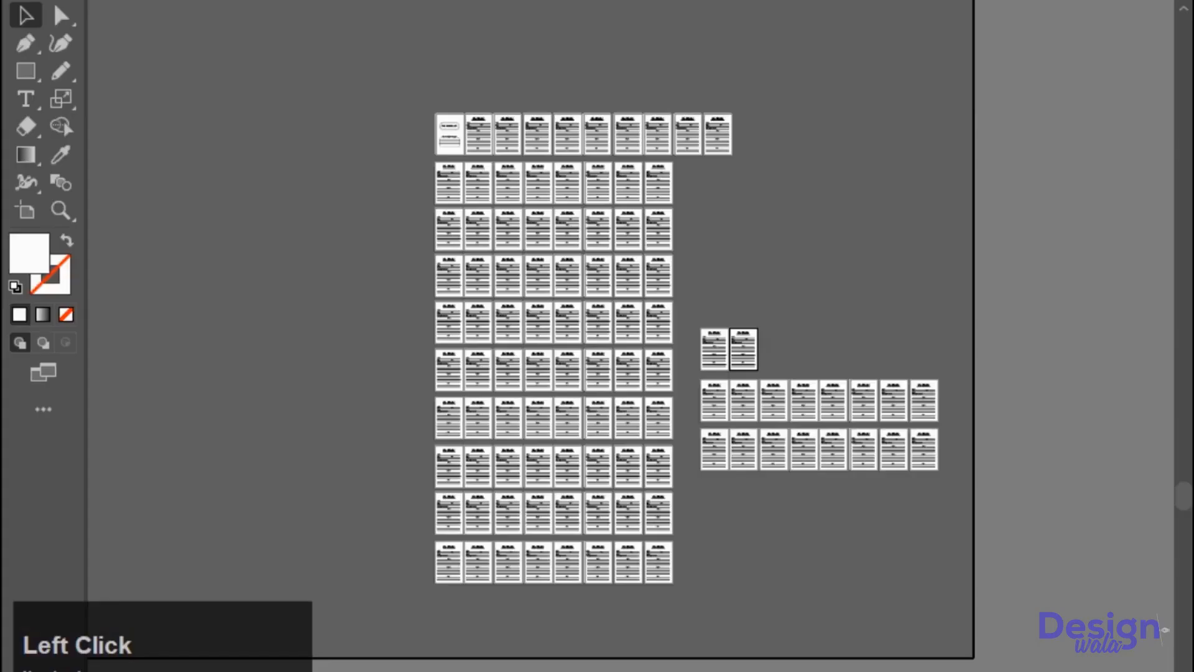
Step: In Illustrator, start saving all artboards as an Adobe PDF named PDF in the PDF folder
key(ctrl+shift+s)
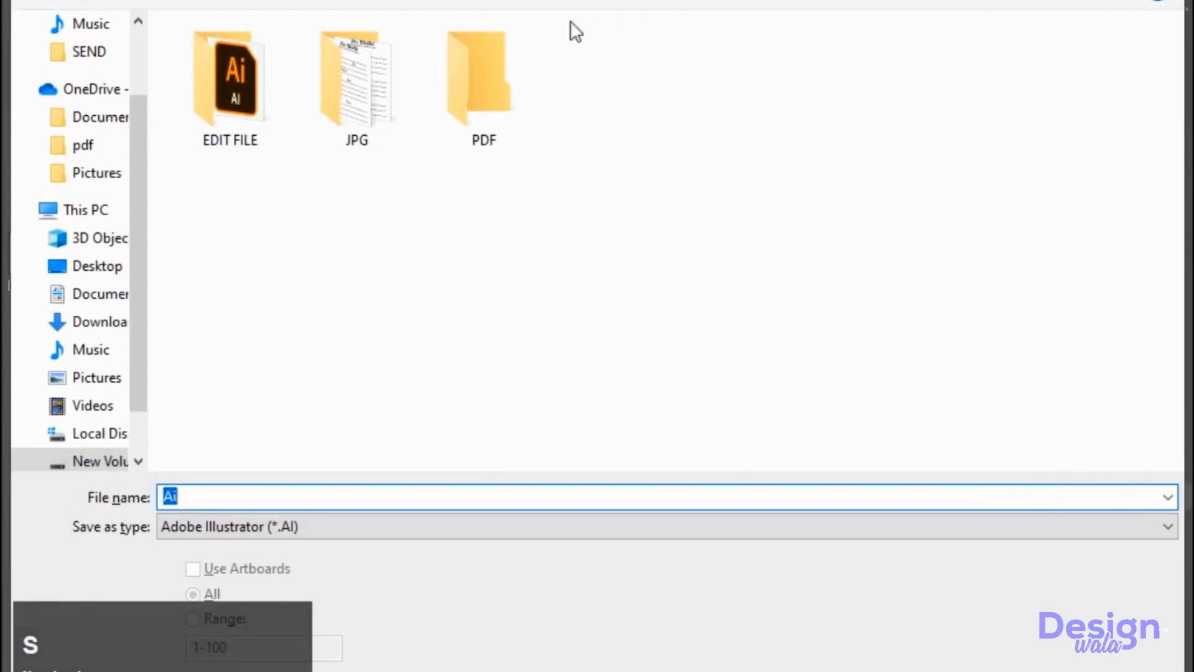
double_click(487, 150)
click(323, 535)
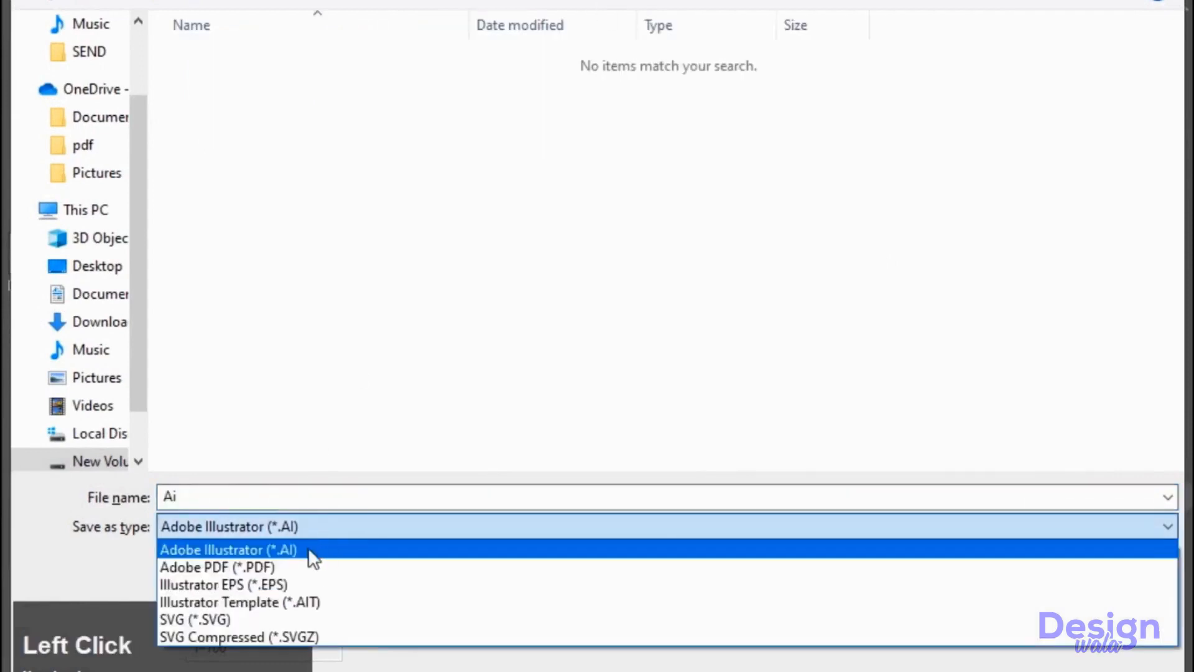
click(289, 566)
double_click(283, 499)
text(PDF)
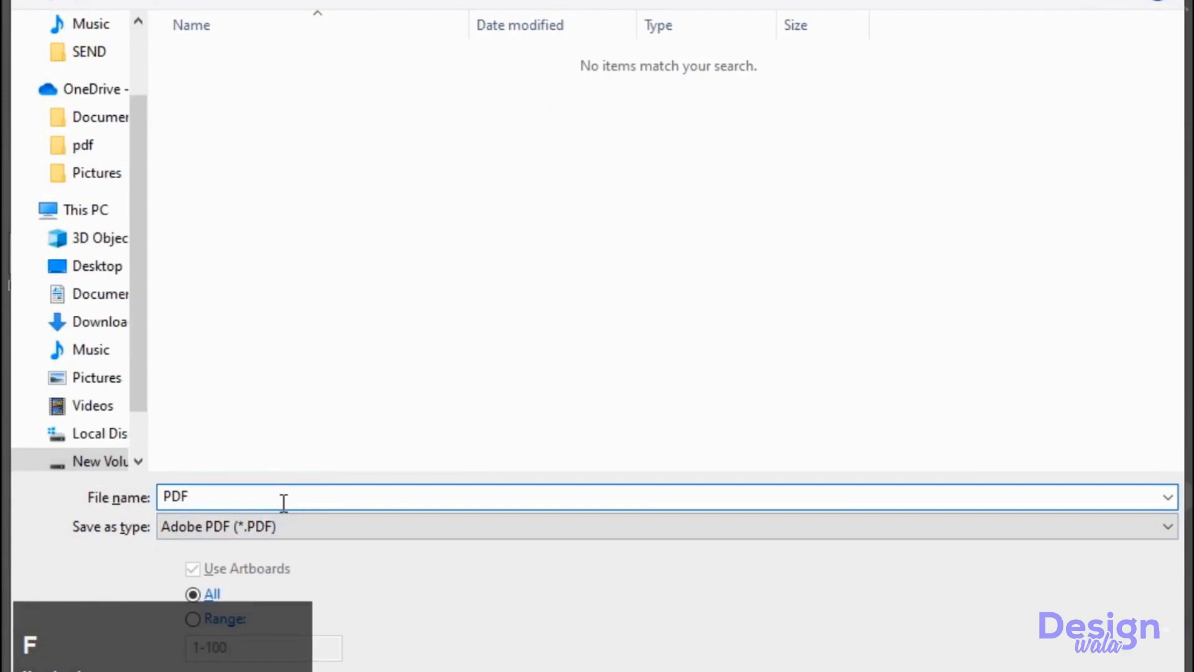
scroll(284, 502, up, 1)
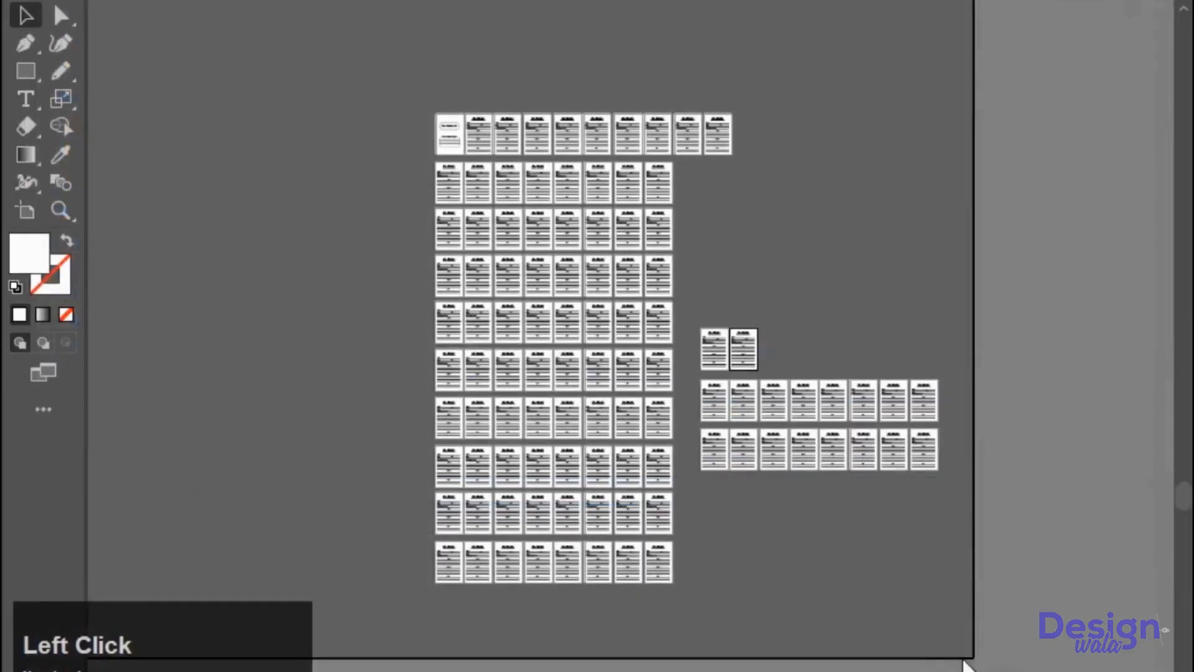
scroll(810, 303, down, 1)
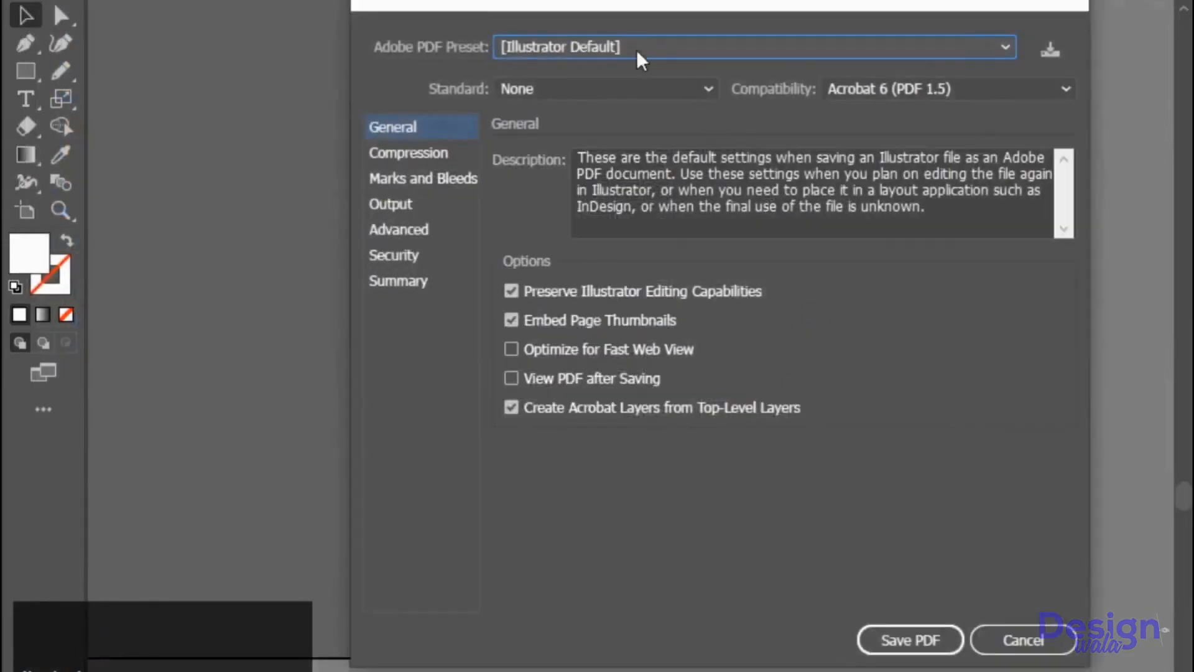
Step: Save the PDF with the Smallest File Size preset, suppress further editing-capability warnings, and look through the saved pages
click(631, 49)
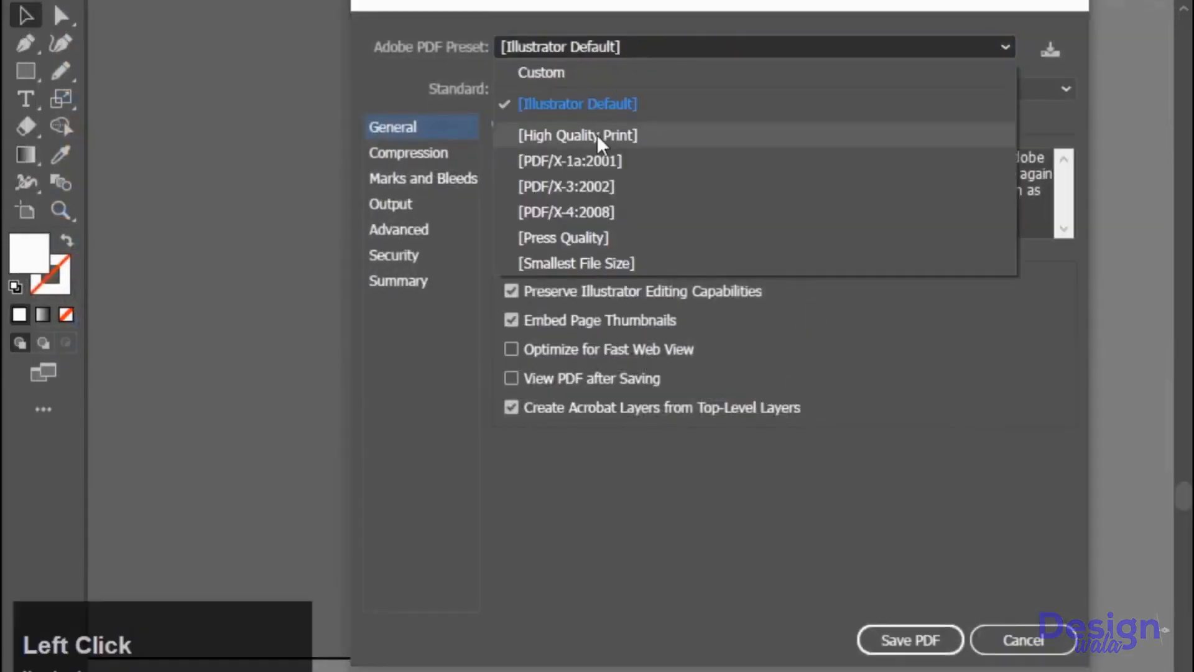
click(606, 264)
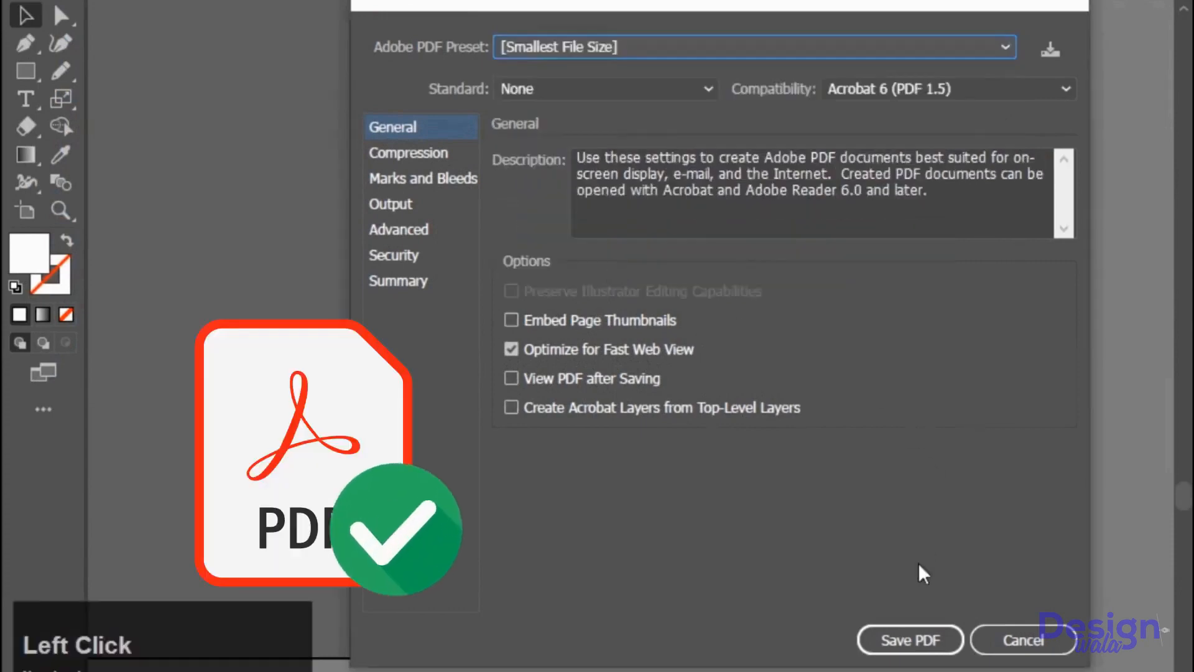
click(903, 641)
click(519, 375)
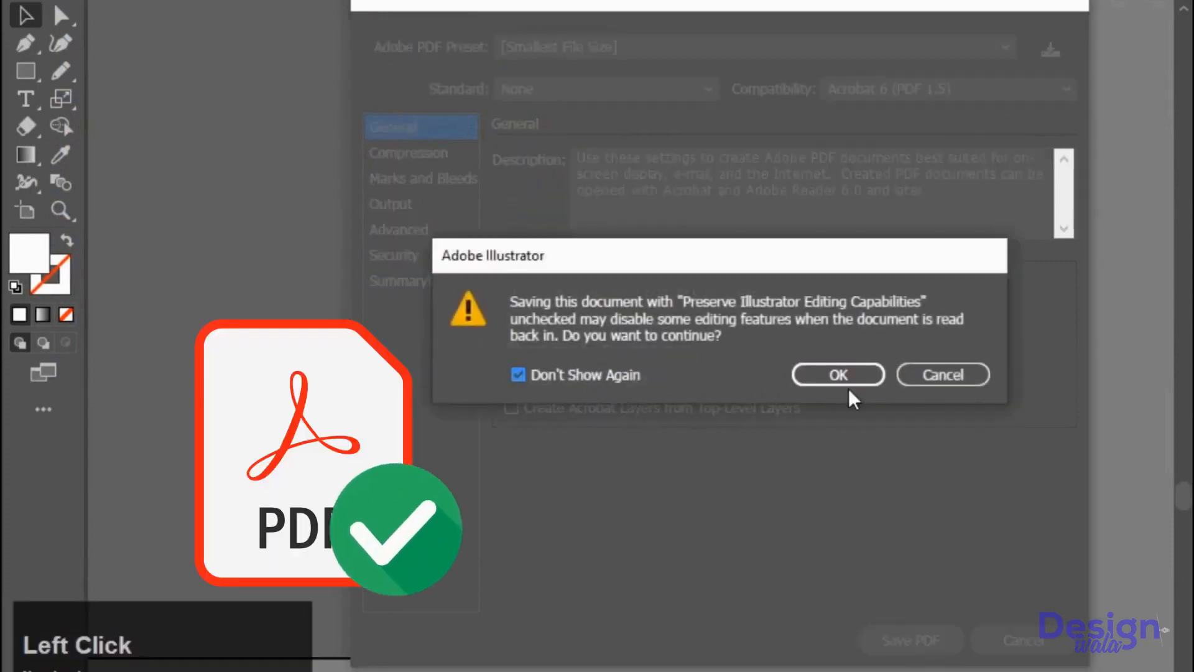
click(840, 376)
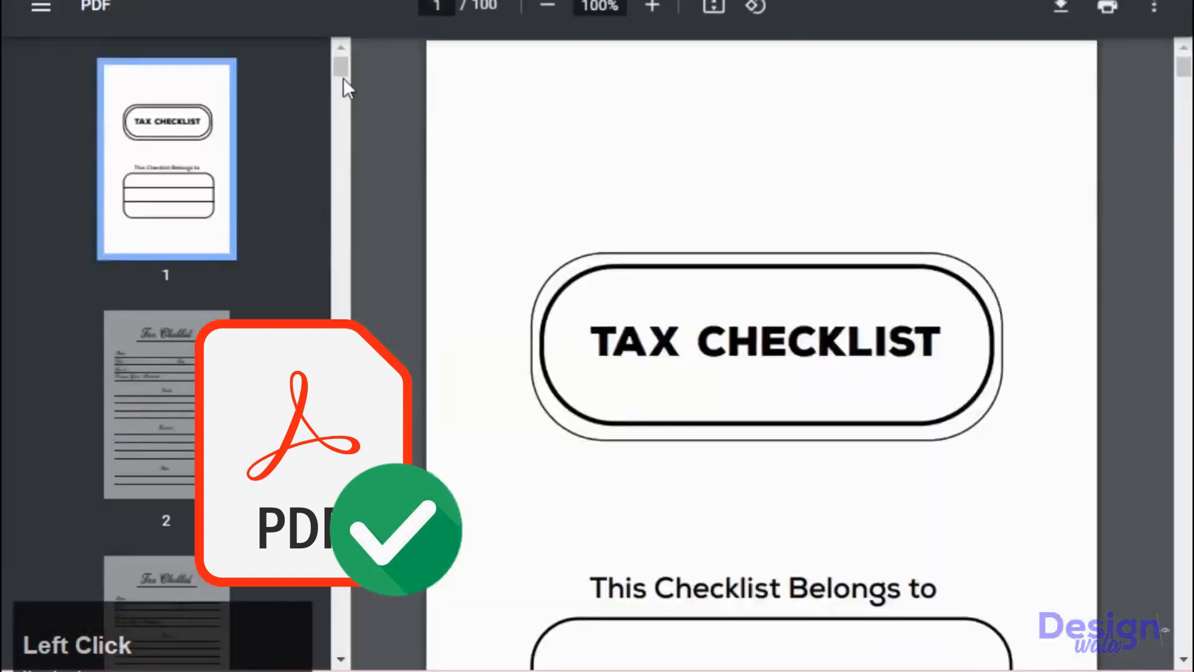
drag(343, 78, 335, 155)
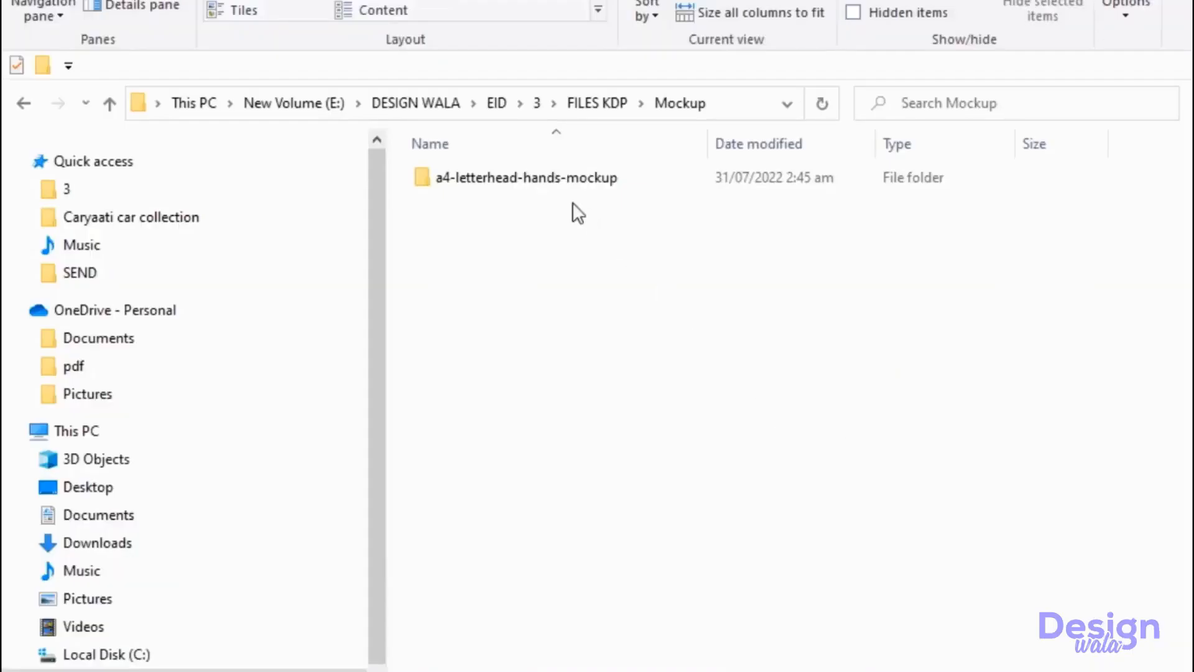
Step: Open the a4-letterhead-hands-mockup file in Photoshop and open its change design smart object for editing
double_click(550, 180)
click(550, 179)
double_click(496, 201)
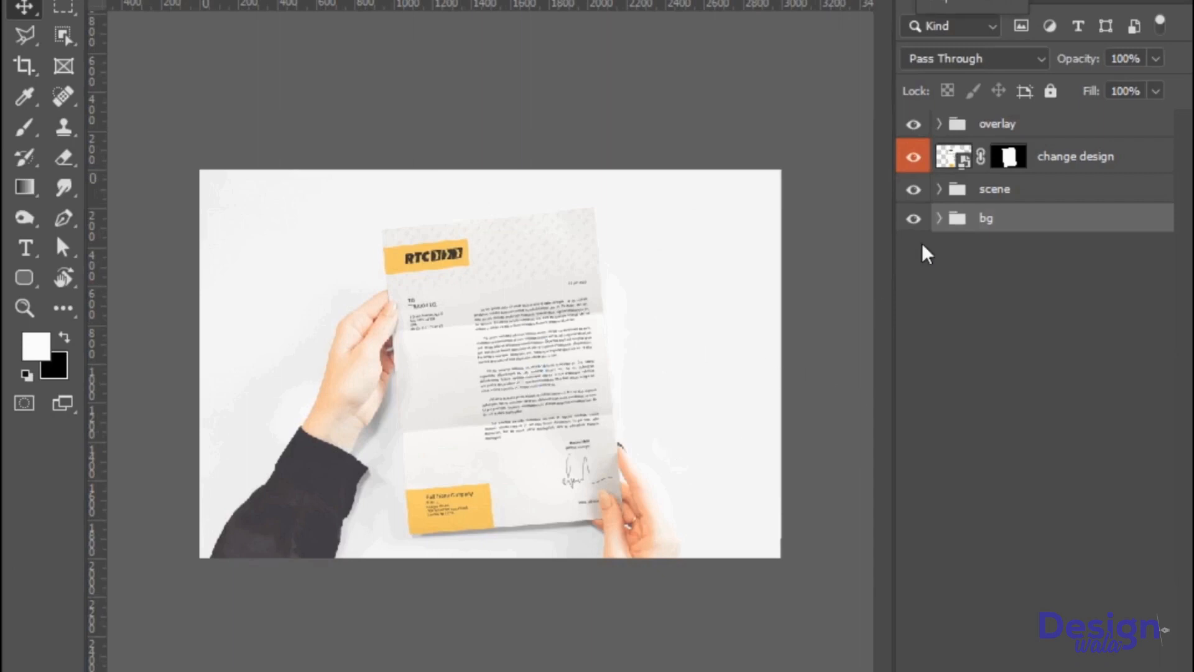
double_click(956, 158)
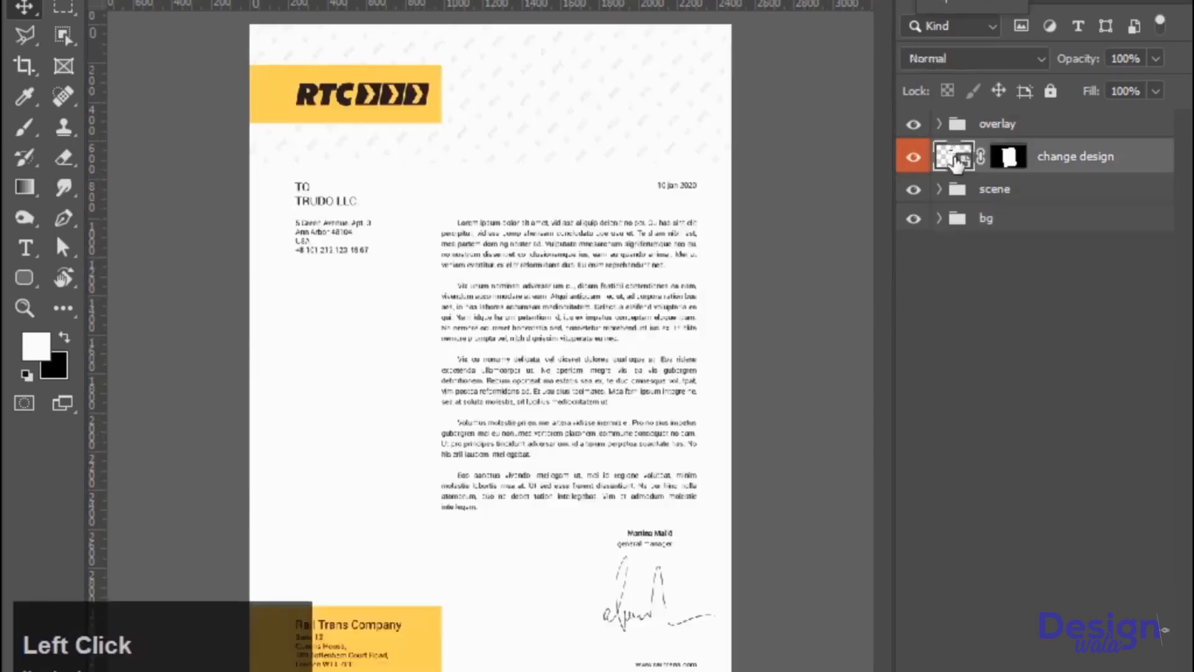
Step: Place the JPG-02 page from the JPG folder into the smart object and scale it up to cover the letterhead
key(alt+Tab)
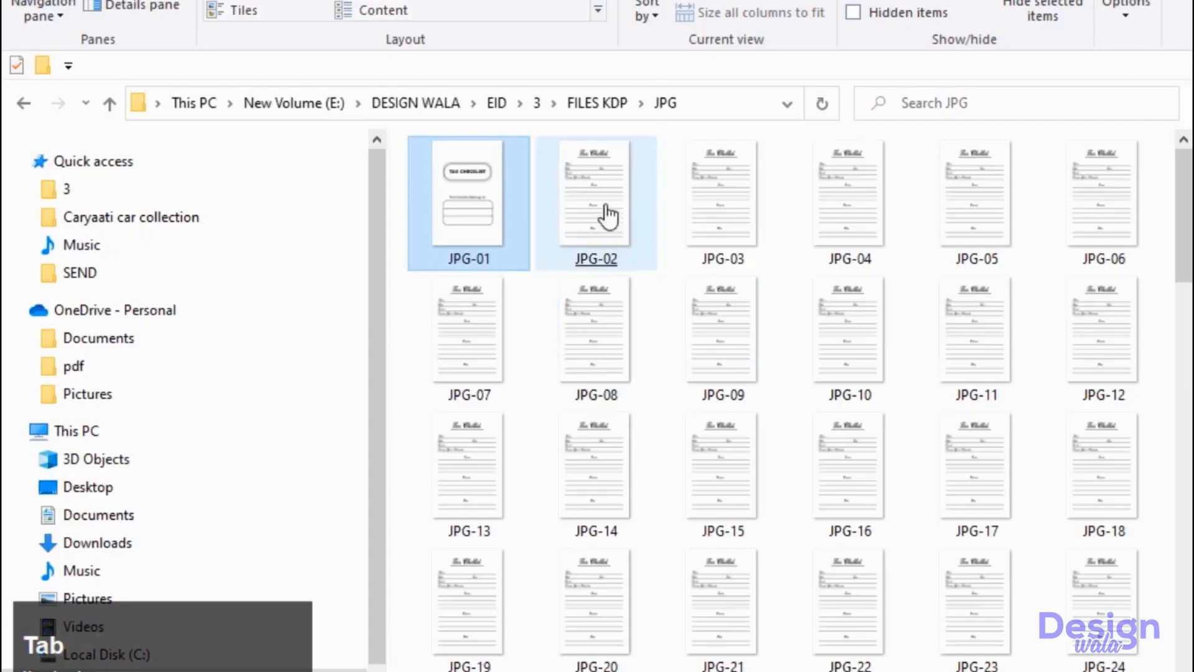
drag(608, 187, 419, 482)
key(ctrl+minus)
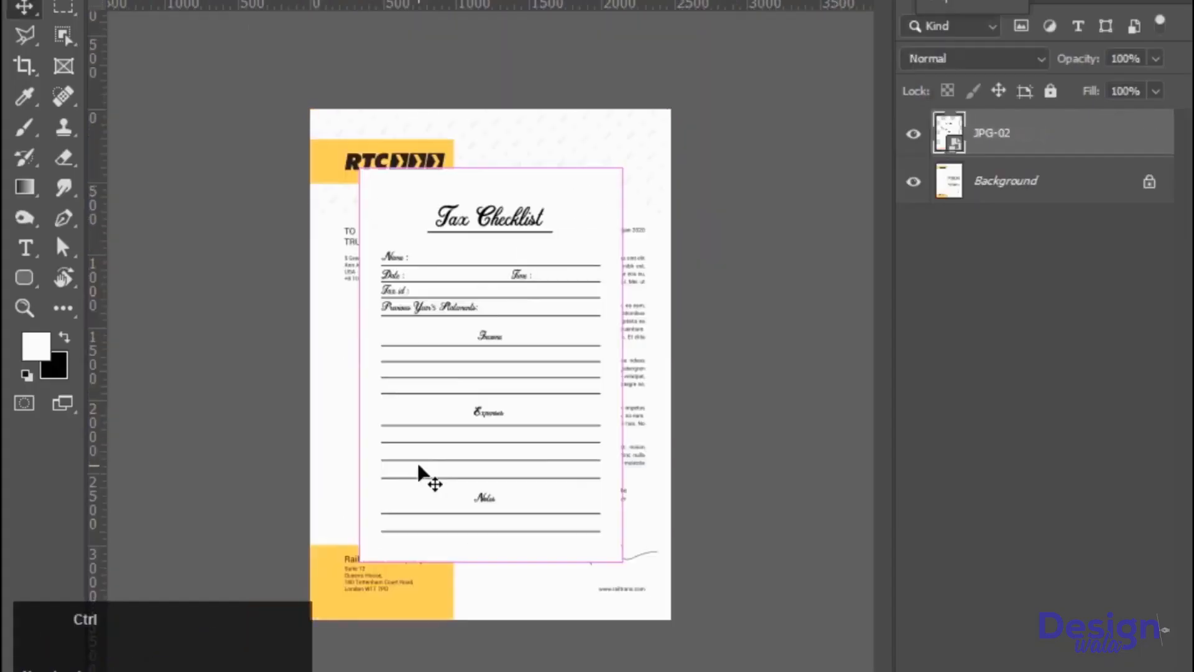
key(ctrl+t)
drag(622, 168, 672, 94)
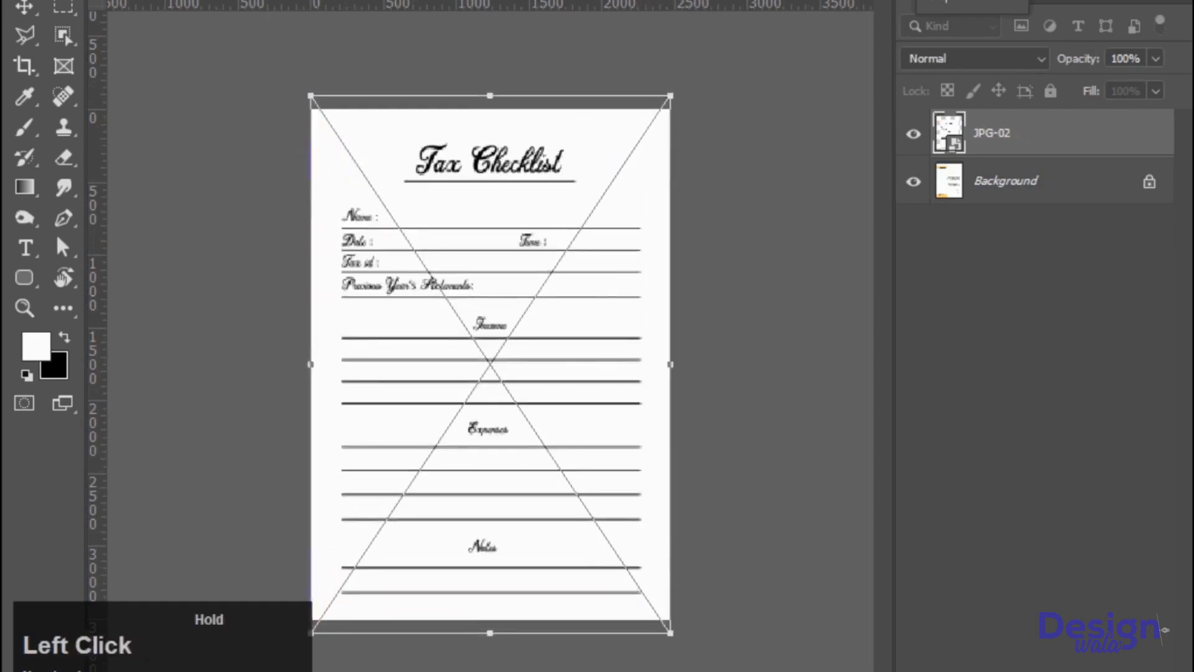
key(Return)
Step: Close the smart object with its changes saved and inspect the checklist page on the hands mockup
click(597, 2)
click(489, 227)
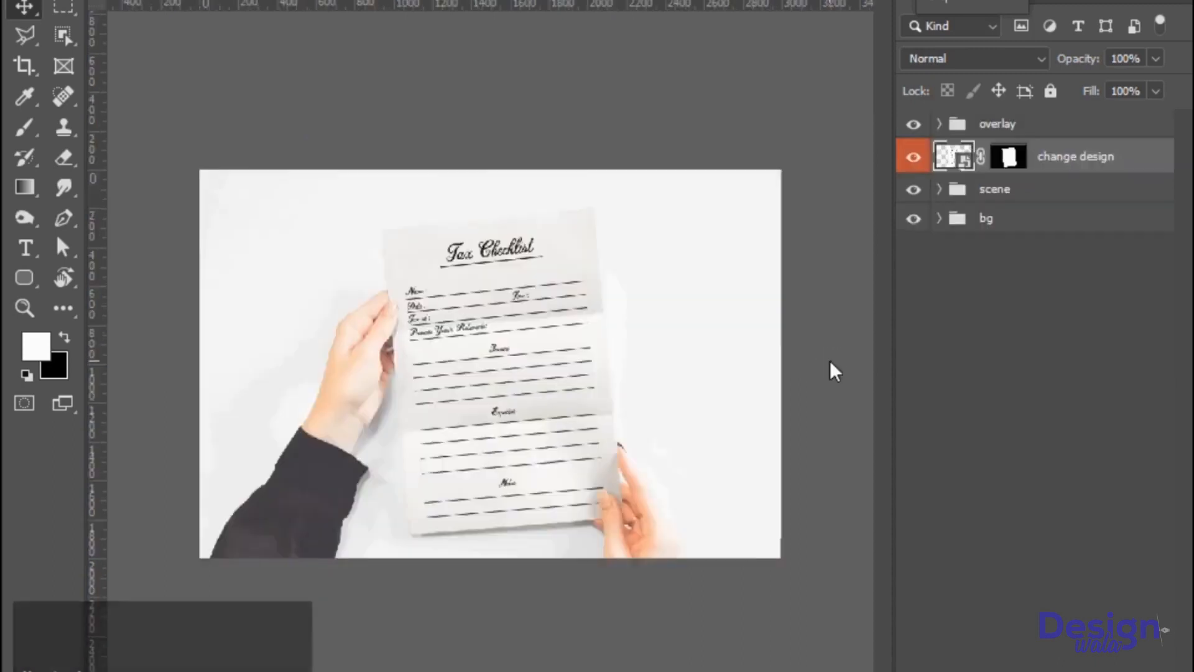
key(ctrl+plus)
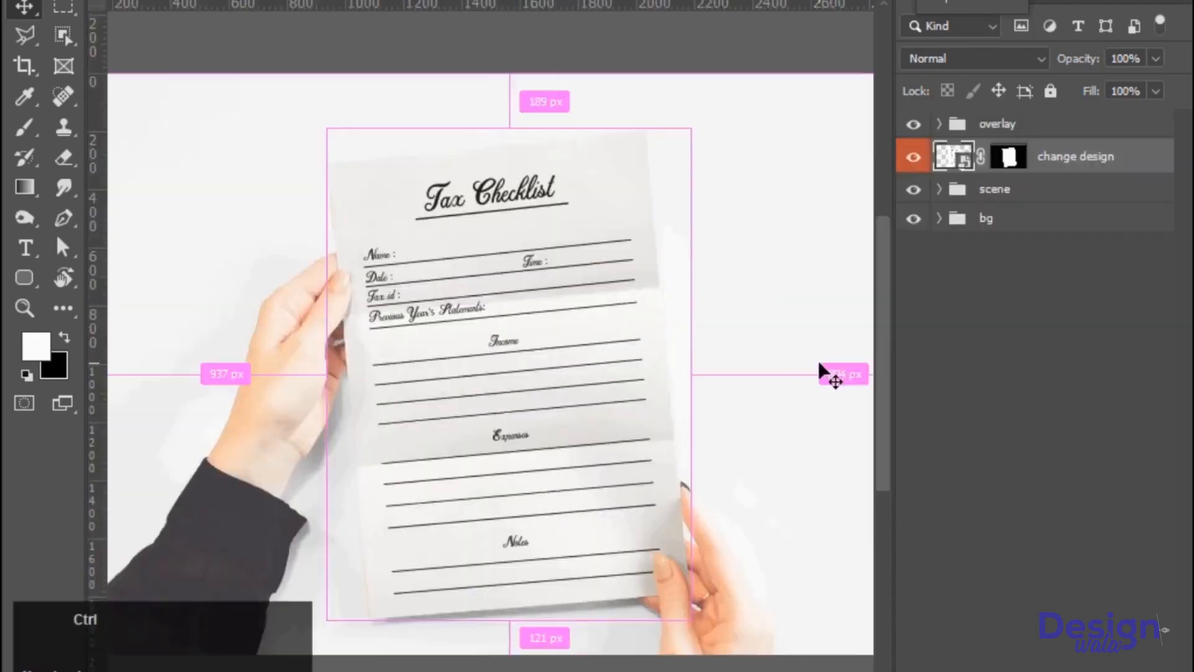
key(ctrl+minus)
Step: Recolor the bg solid color layer inside the bg group to blue (0099cc) behind the hands mockup
click(940, 218)
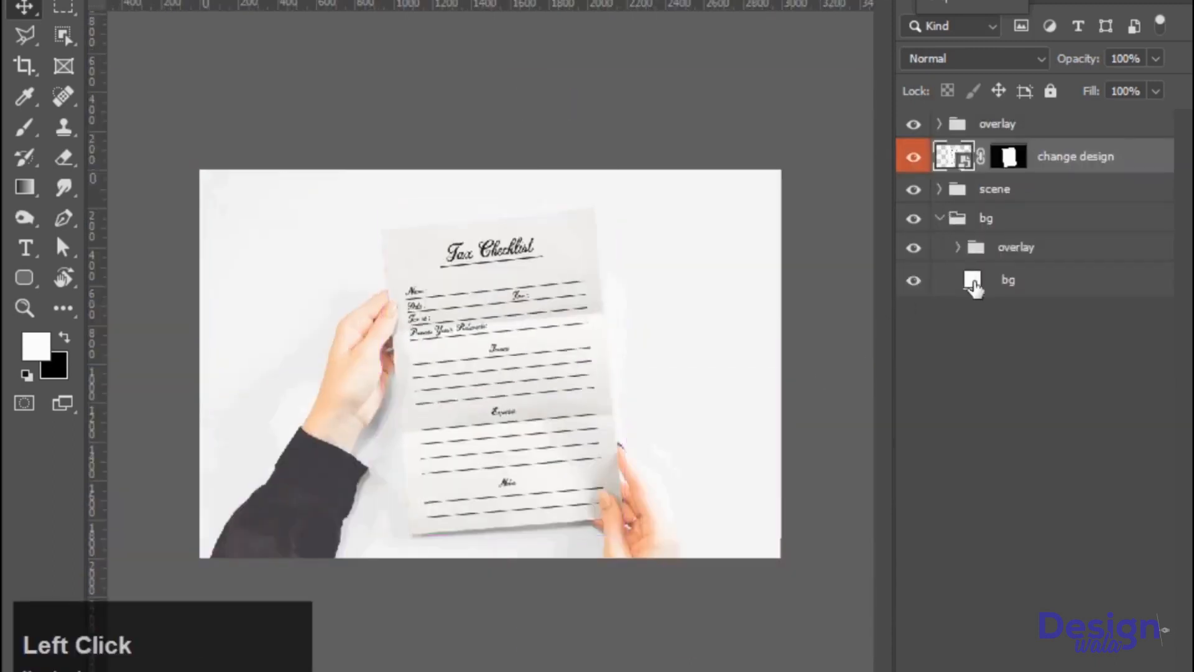
double_click(973, 281)
click(635, 461)
drag(634, 461, 609, 301)
drag(714, 389, 893, 290)
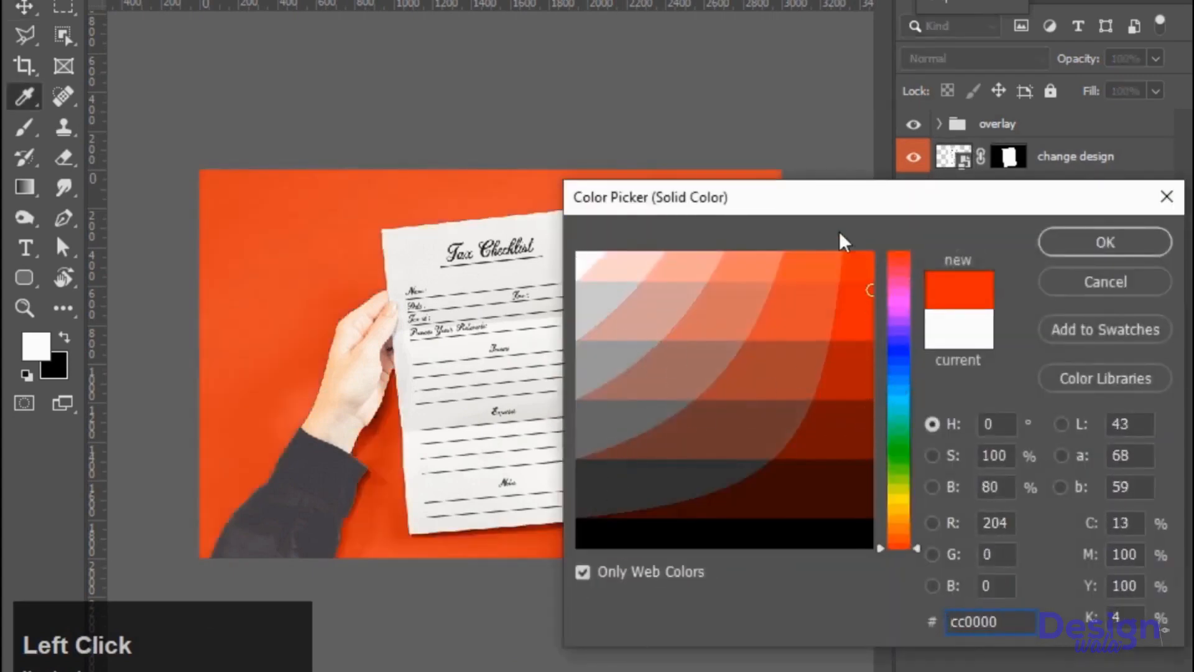
drag(823, 205, 968, 70)
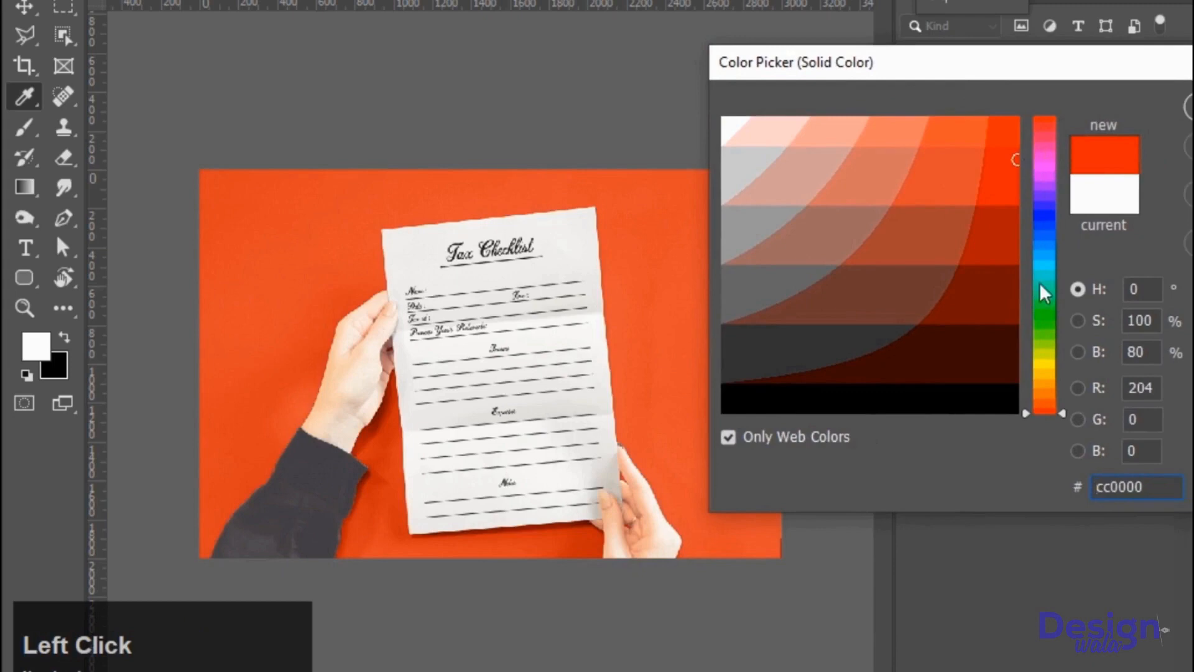
drag(1045, 292, 1067, 259)
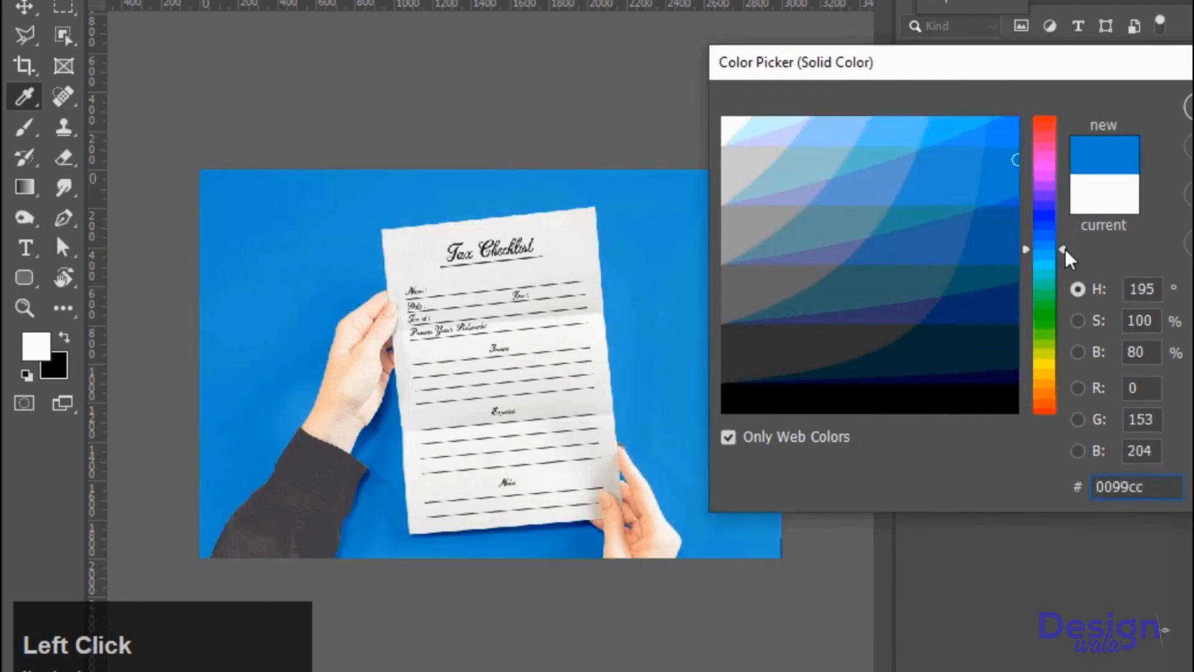
key(Return)
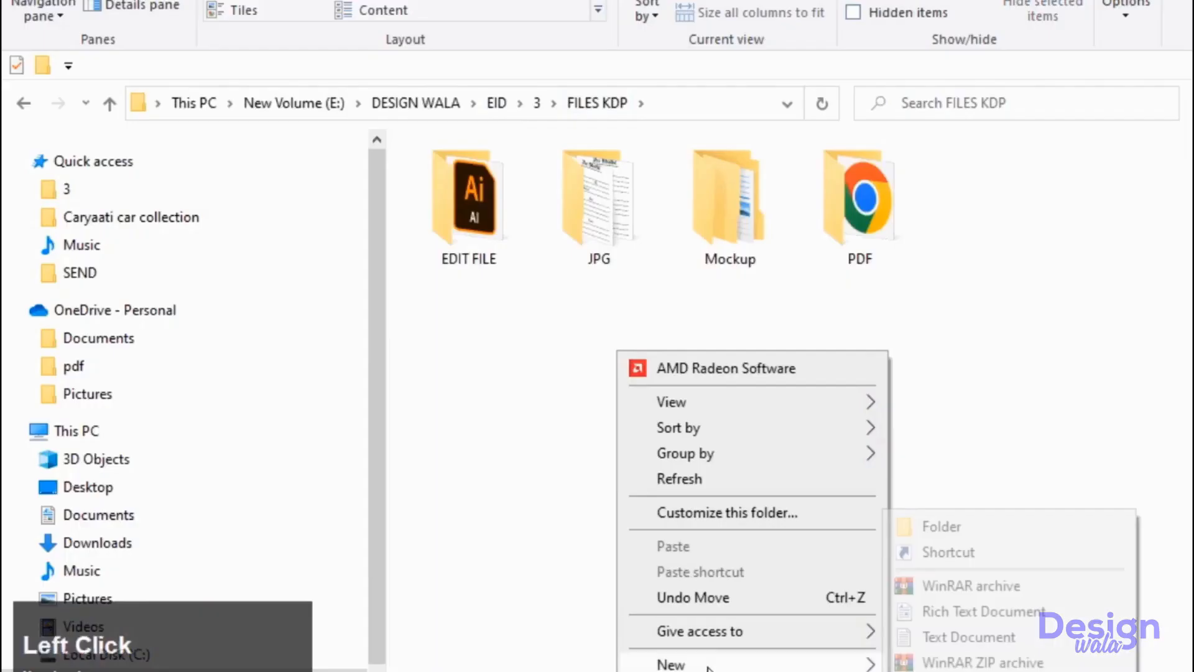
Step: In File Explorer, create a folder named Preview inside FILES KDP and open it
click(957, 524)
text(Pre)
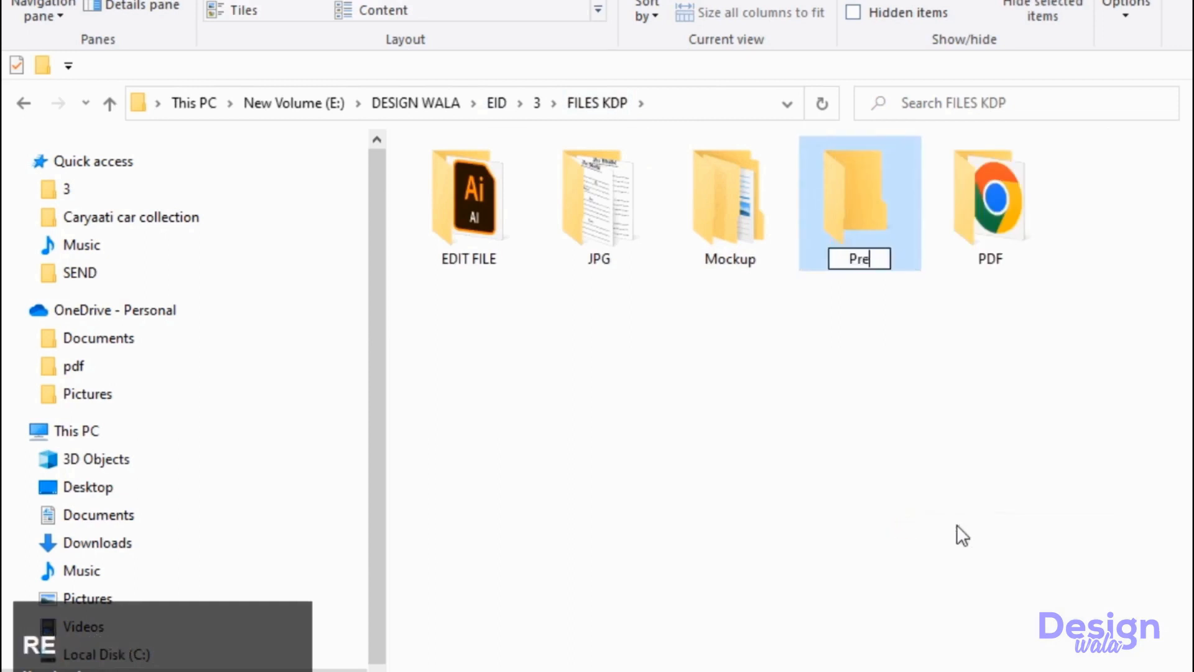
text(view)
key(Return)
key(Return)
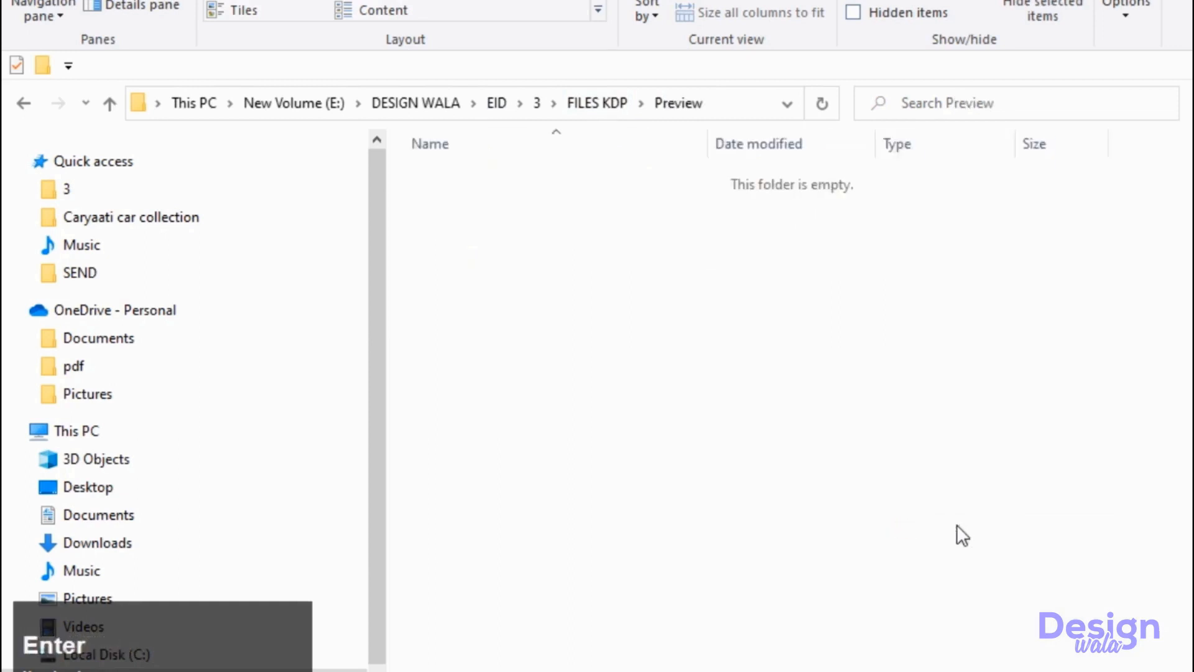
Step: Save the Photoshop mockup as a JPEG named preview in the new Preview folder
click(723, 100)
key(ctrl+shift+s)
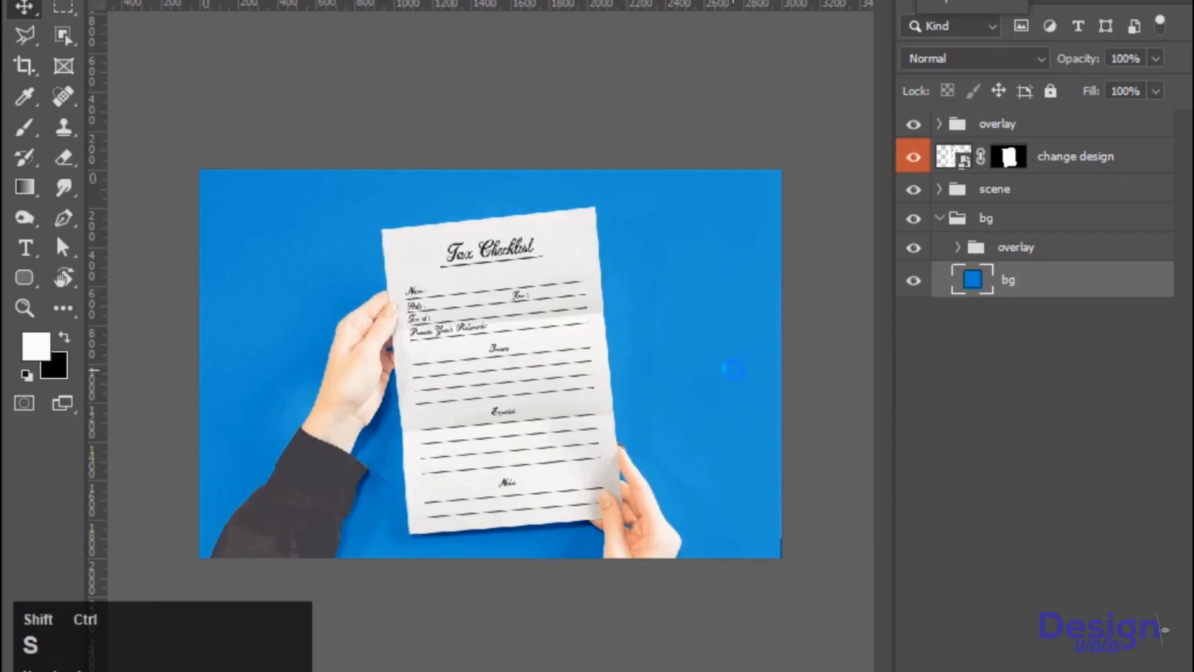
key(ctrl+v)
key(Return)
click(349, 404)
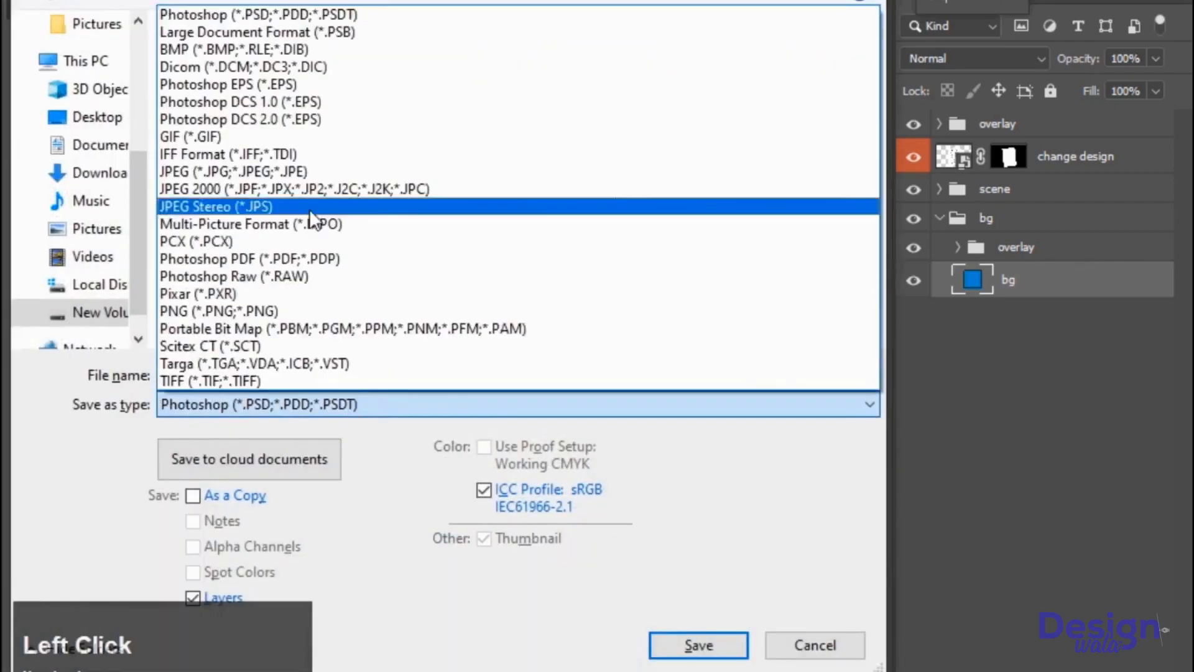
click(309, 171)
click(323, 372)
key(ctrl+a)
text(pre)
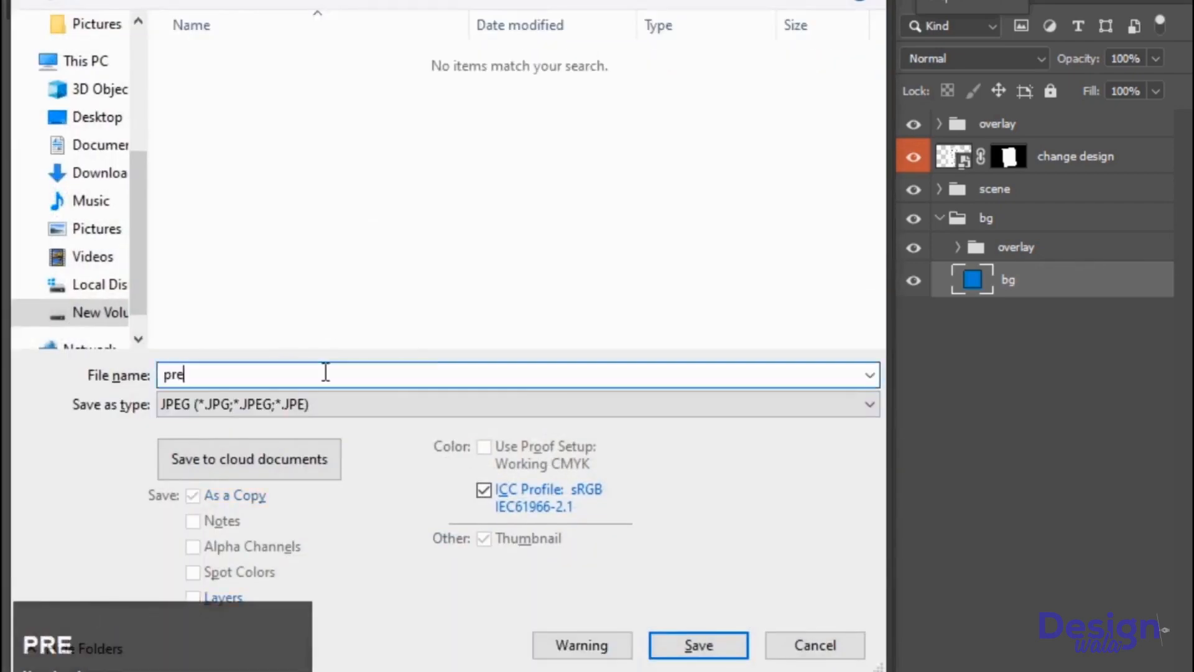
key(Return)
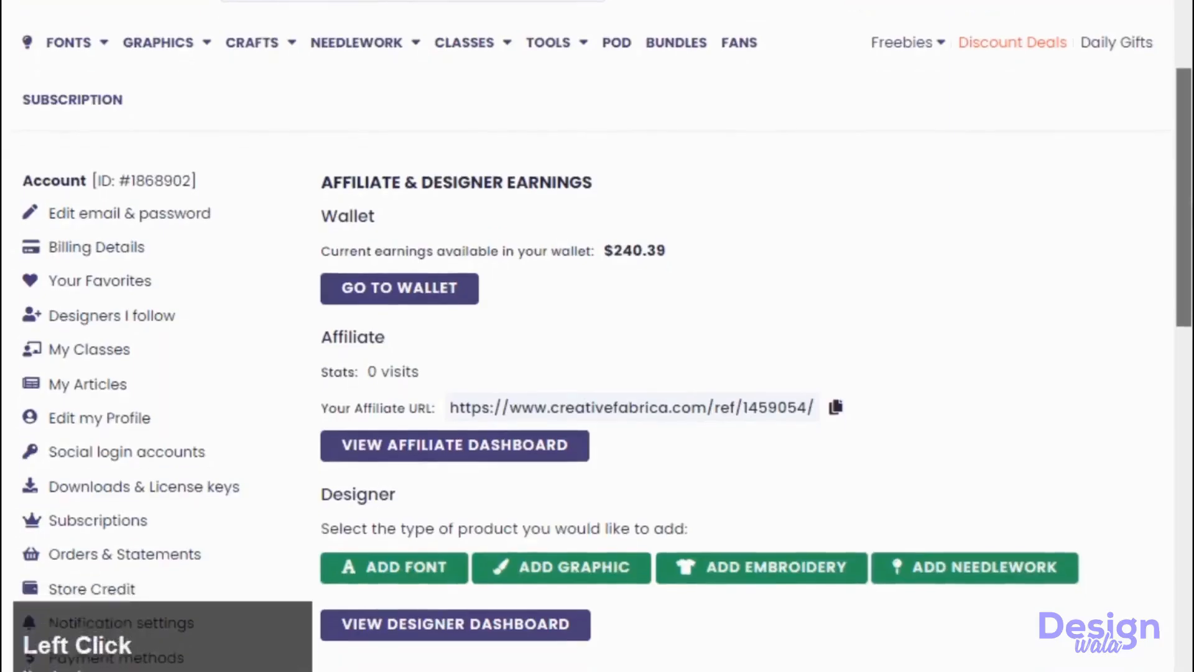
Step: On Creative Fabrica, start a new graphic product named Checklist kdp in category KDP Interiors > KDP Interiors > KDP Keywords
scroll(602, 336, down, 3)
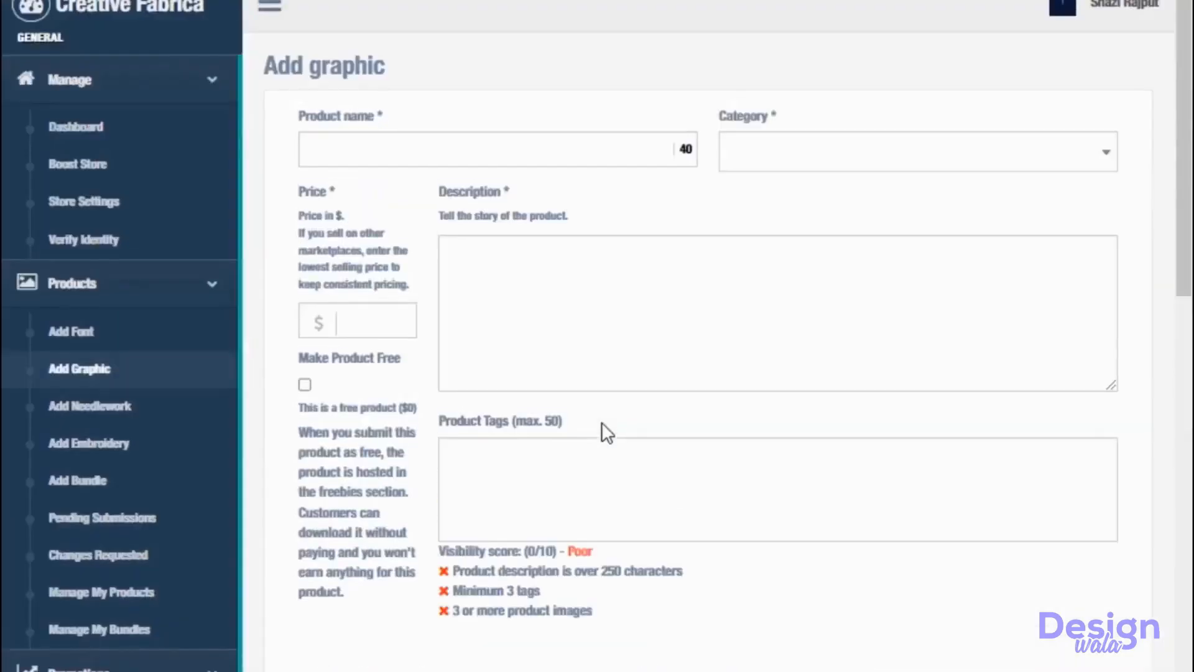
click(544, 149)
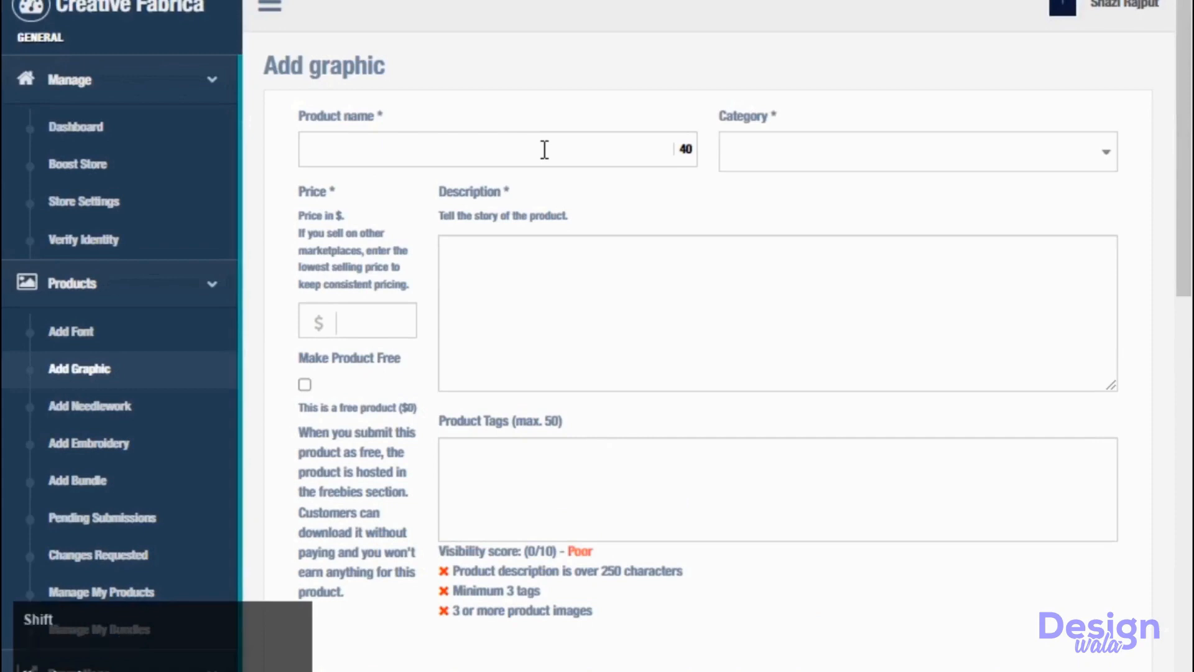
text(Checklist kdp)
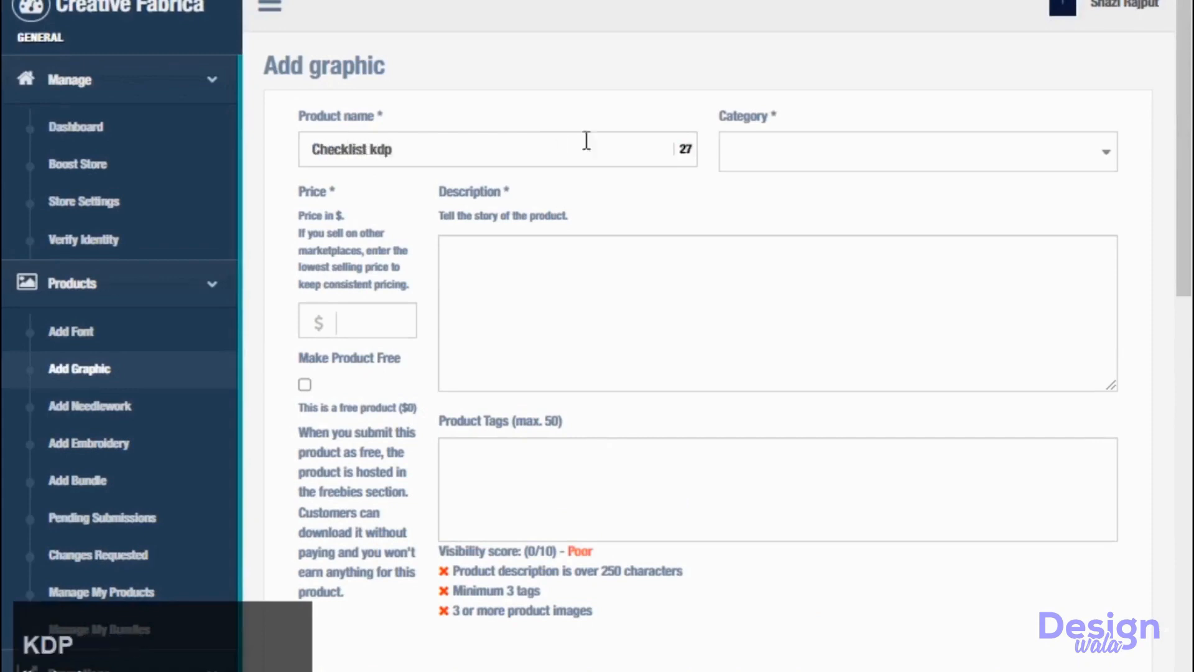
click(848, 148)
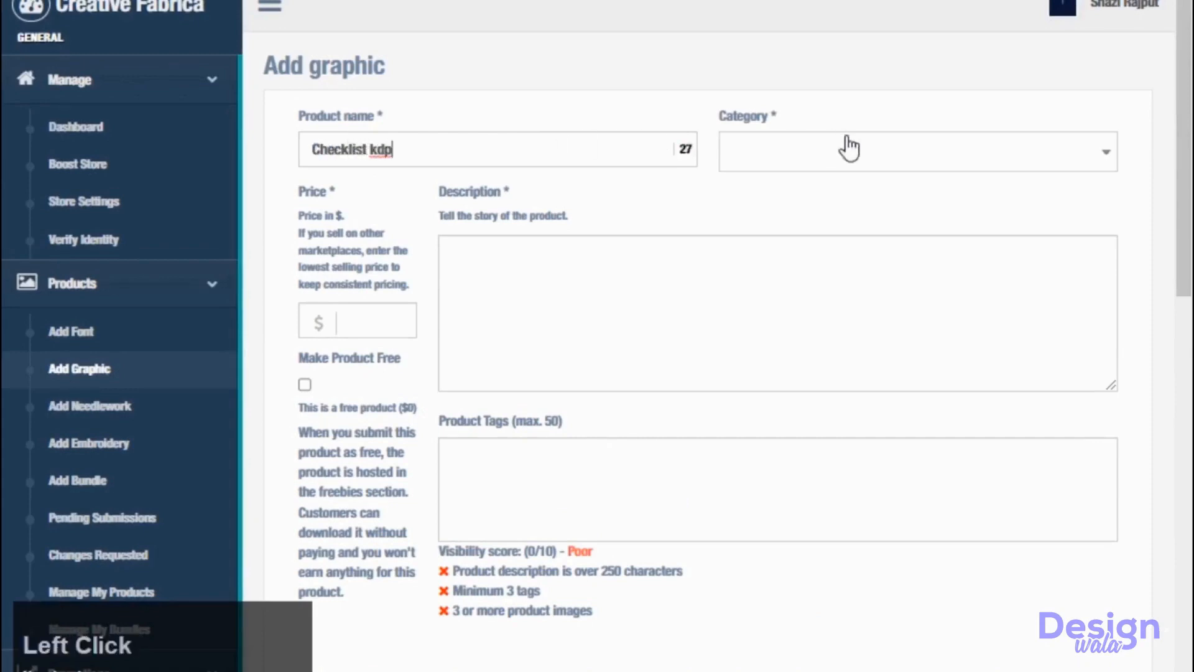
text(kdp)
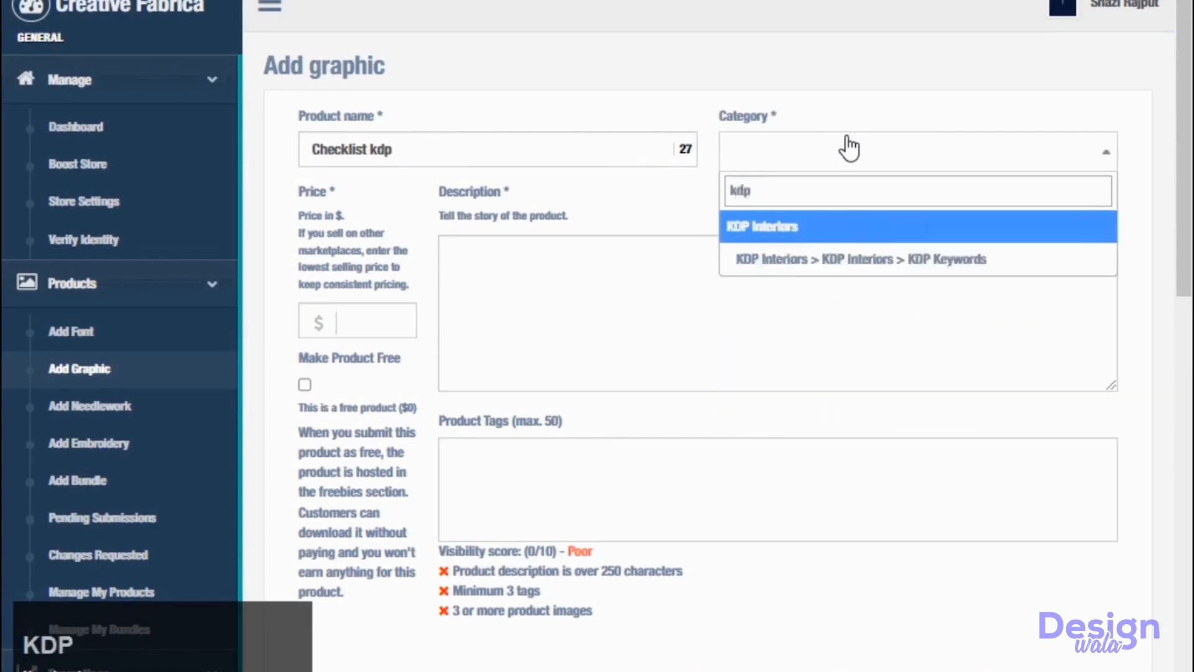
click(834, 260)
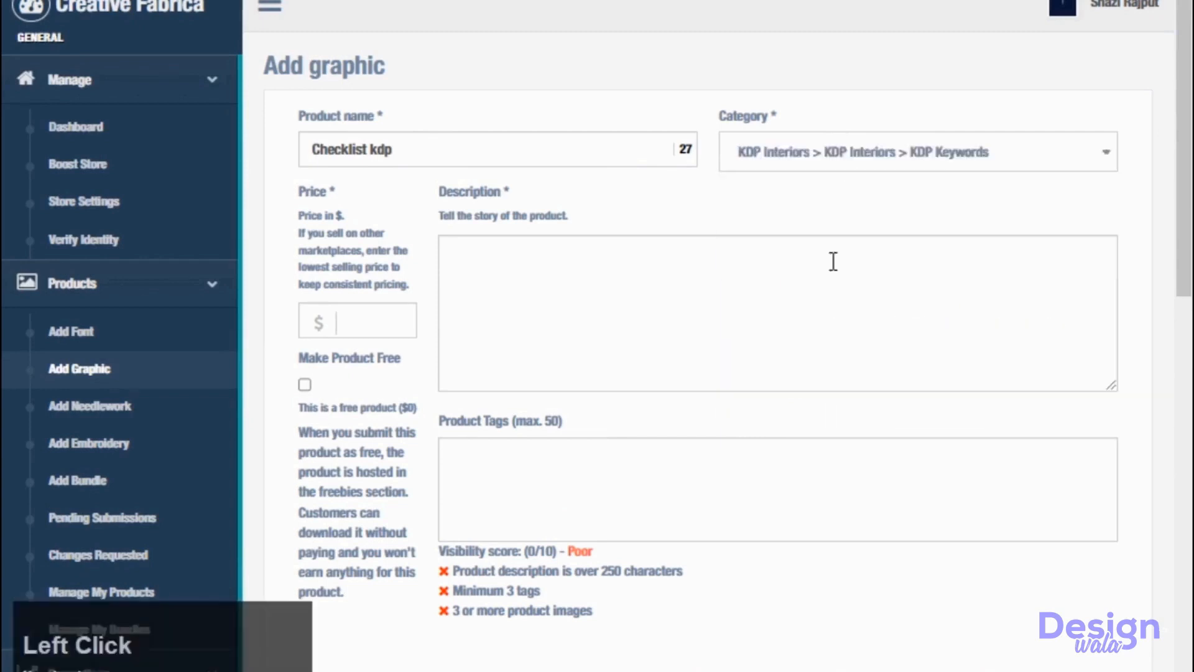
Step: Enter the product description "CHECKLIST KDP For your product" and set the price to $0.60
click(512, 313)
text(CHECK)
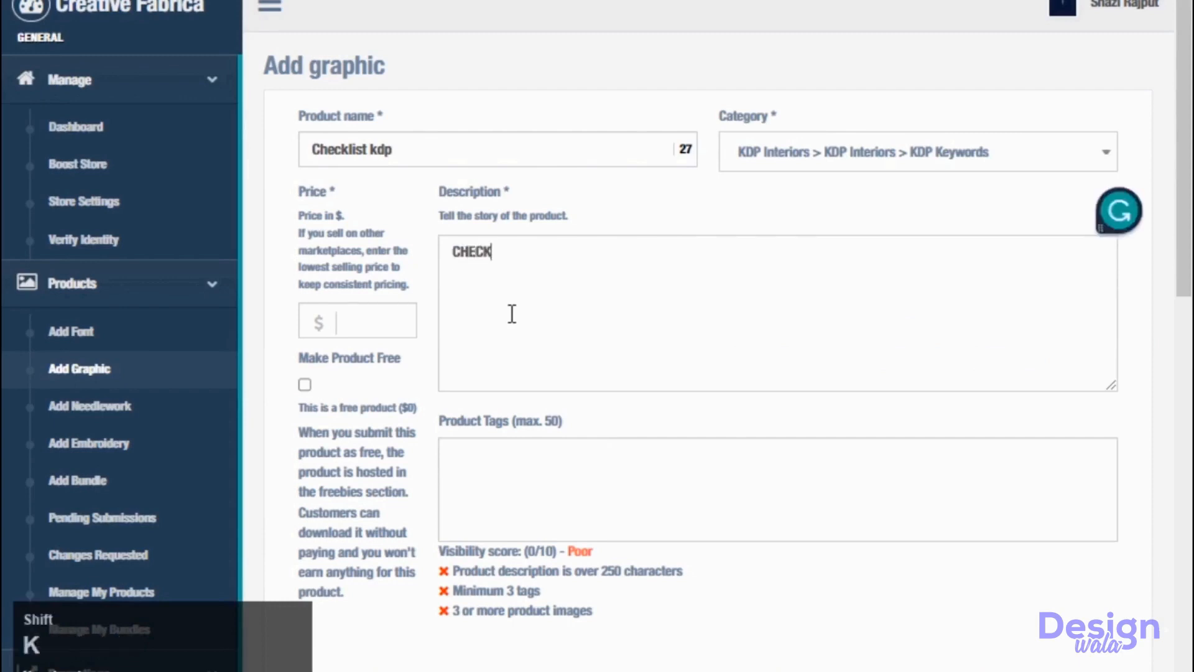
text(LIST KDP FOR)
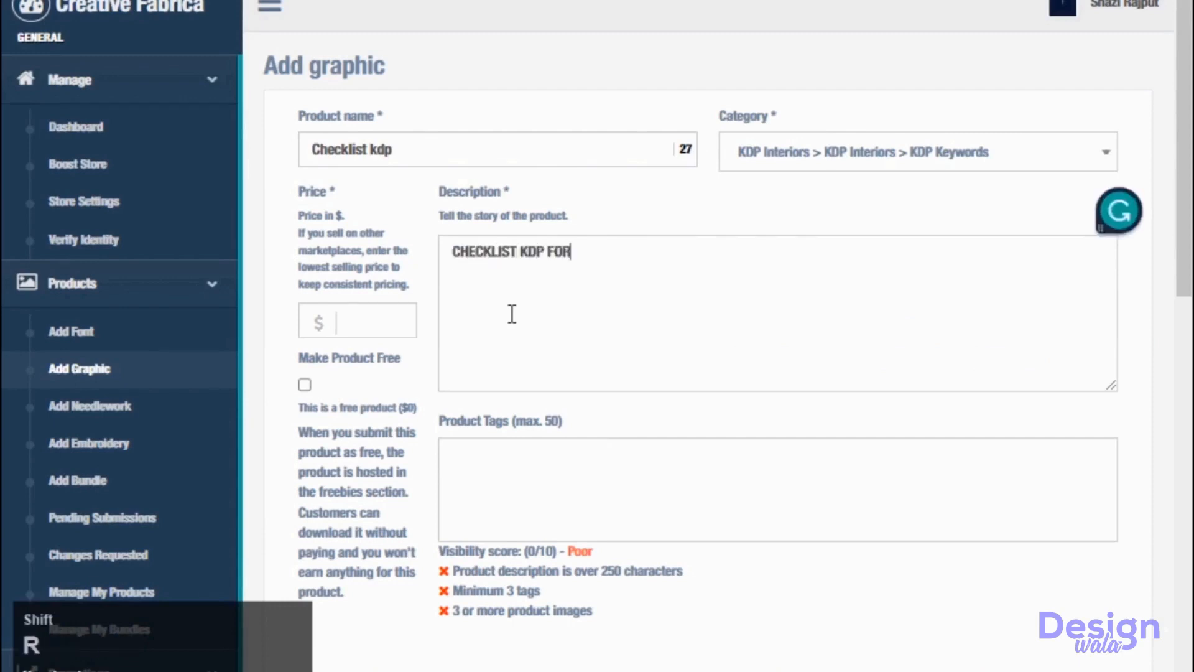
key(BackSpace)
key(BackSpace)
text(or your )
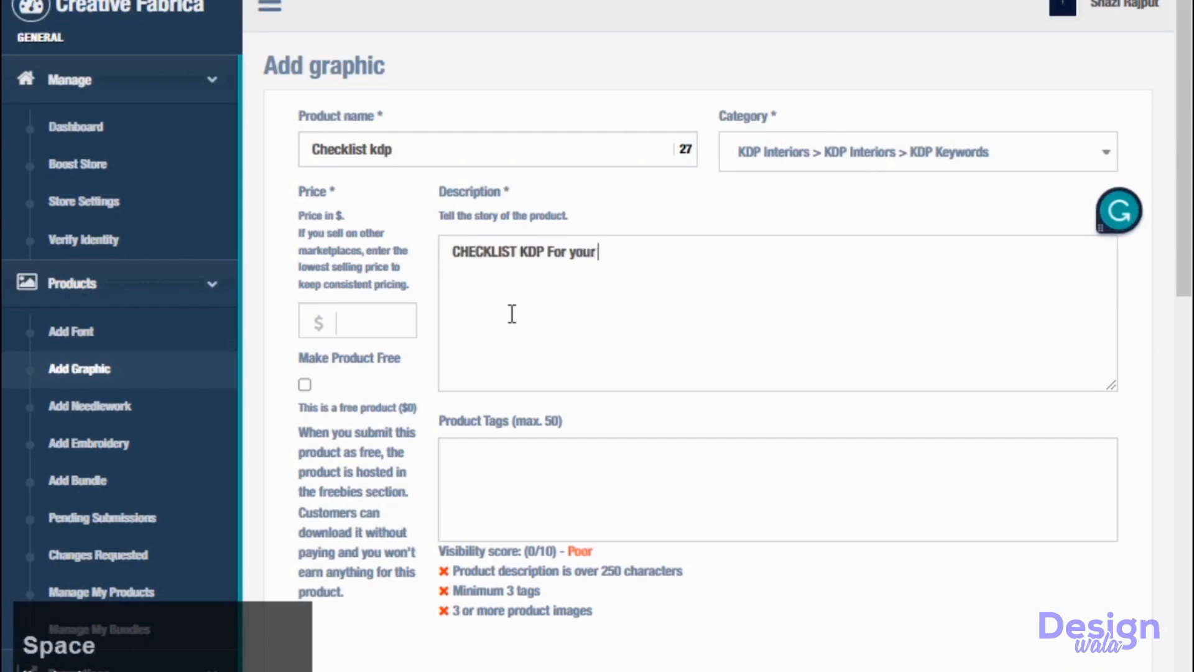
text(product)
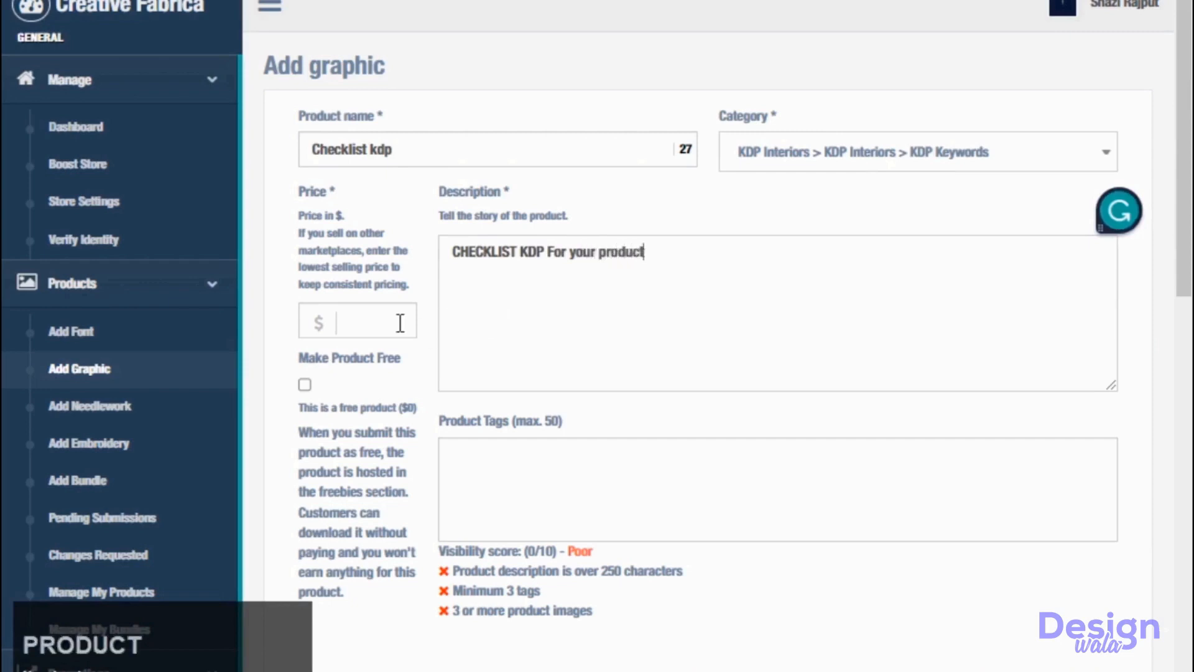
click(400, 323)
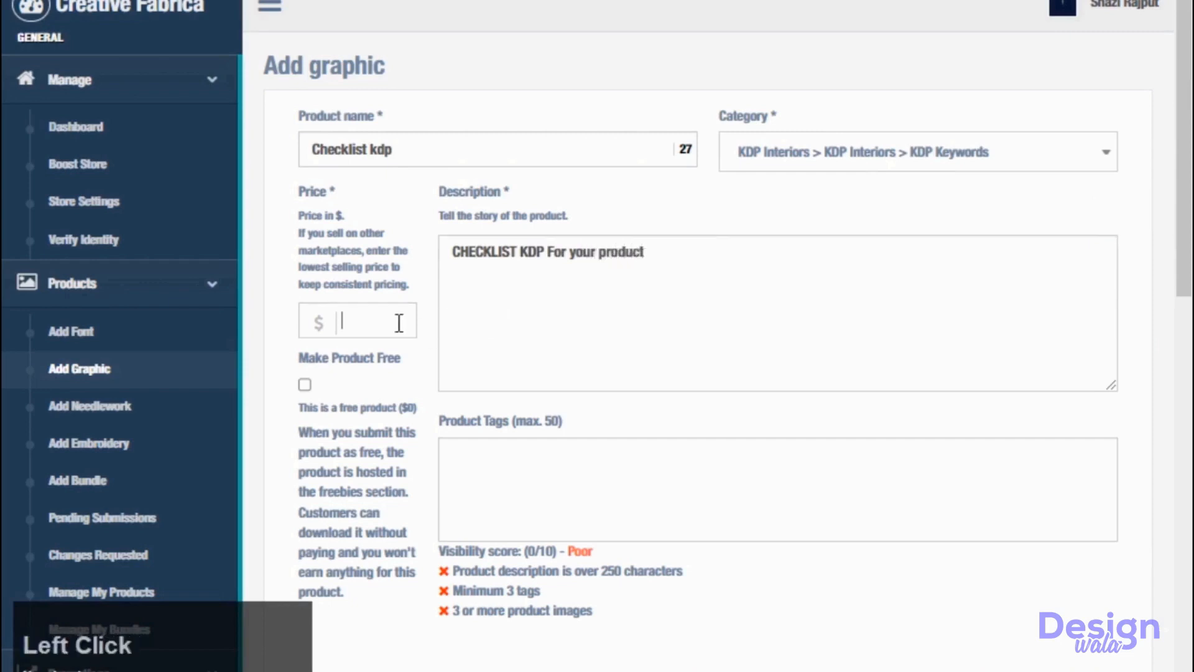
text(0.60)
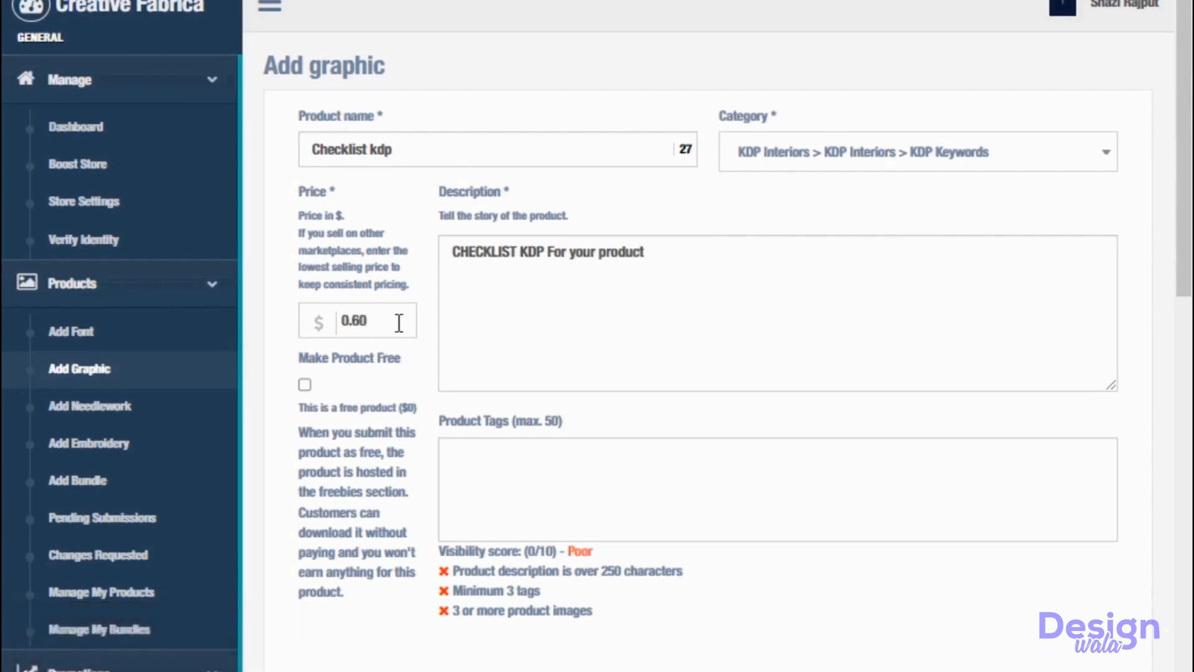
Step: Add the product tags kdp, check, checklist, checklist kdp and checklist file
click(617, 463)
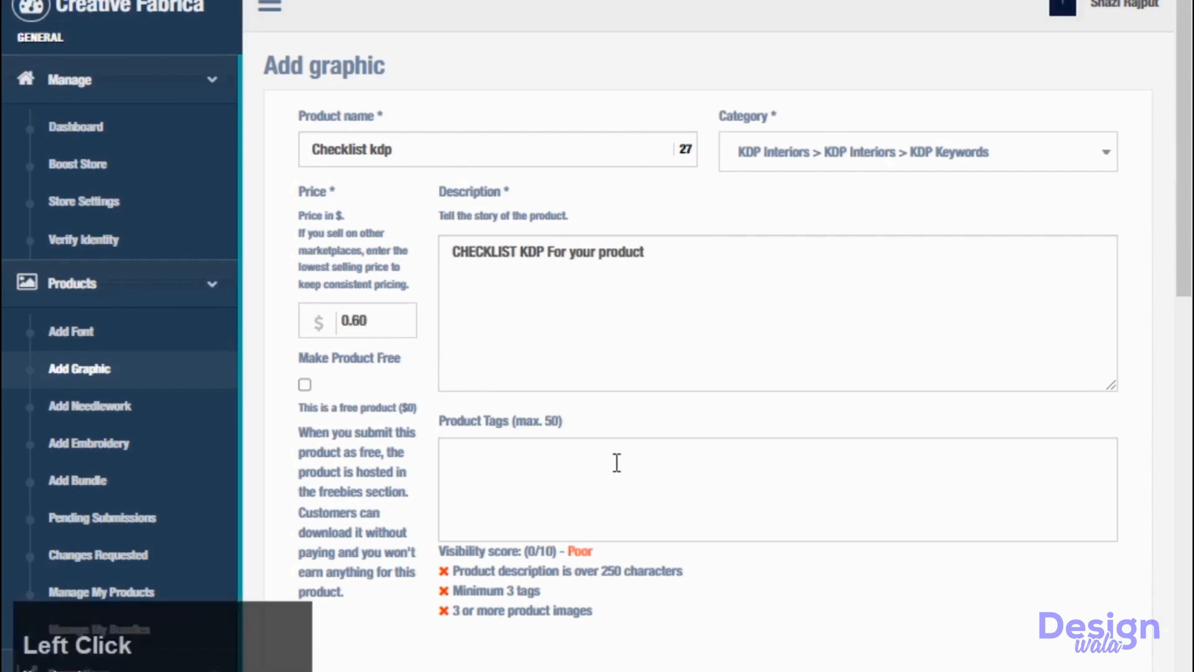
text(kdp)
key(Return)
text(check)
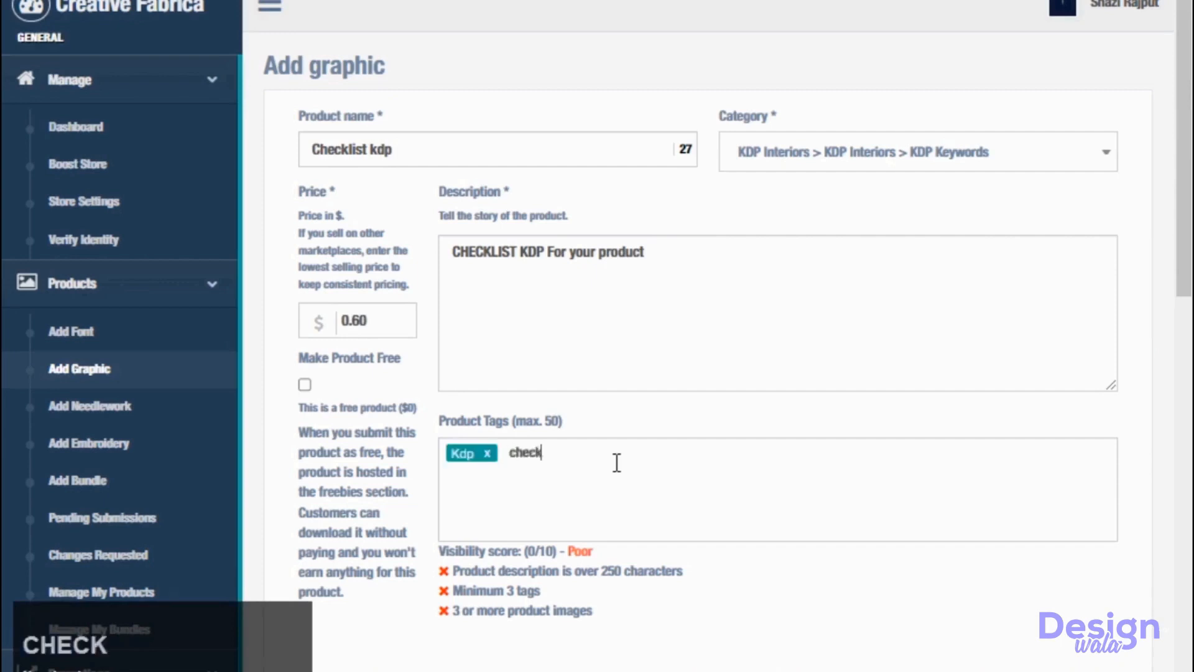
key(Return)
text(checklist)
key(Return)
text(k)
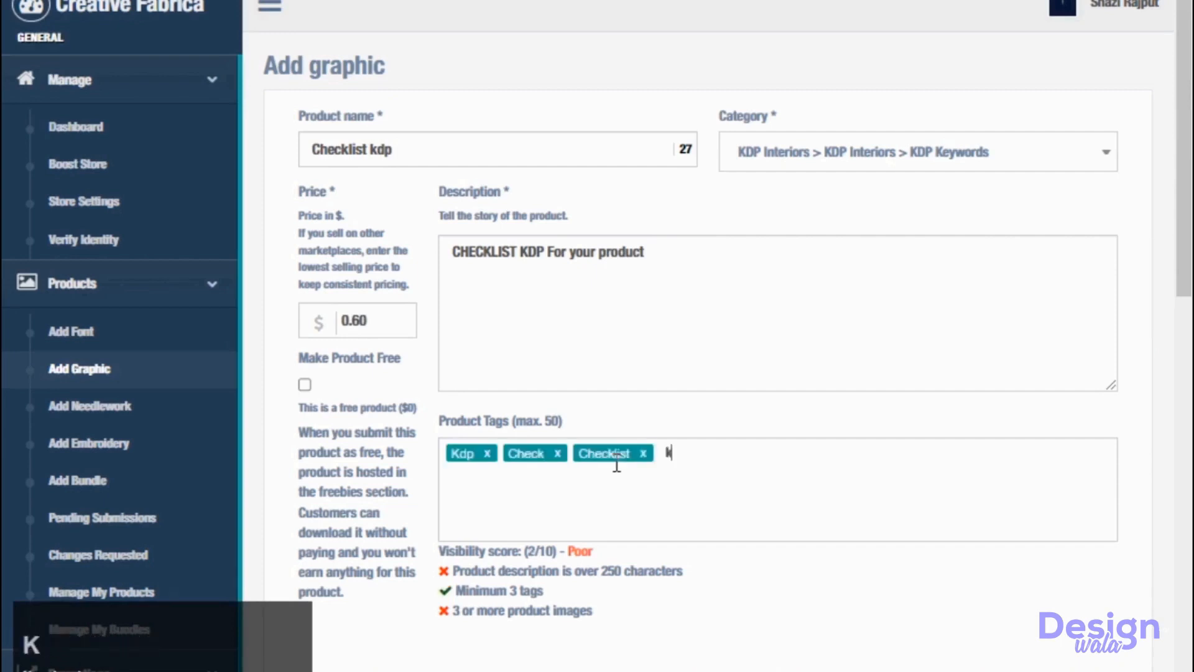
key(BackSpace)
text(checklist kdp)
key(Return)
text(checklist file)
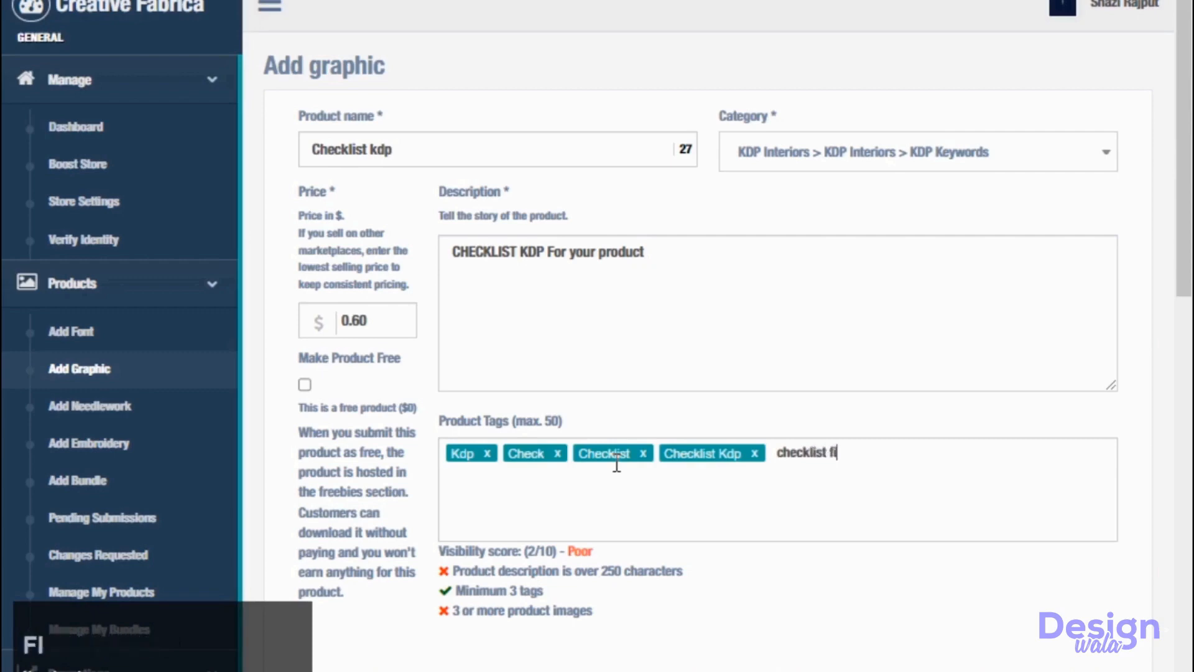
key(Return)
Step: Upload the preview image from the Preview folder as the product image
drag(1189, 173, 1190, 352)
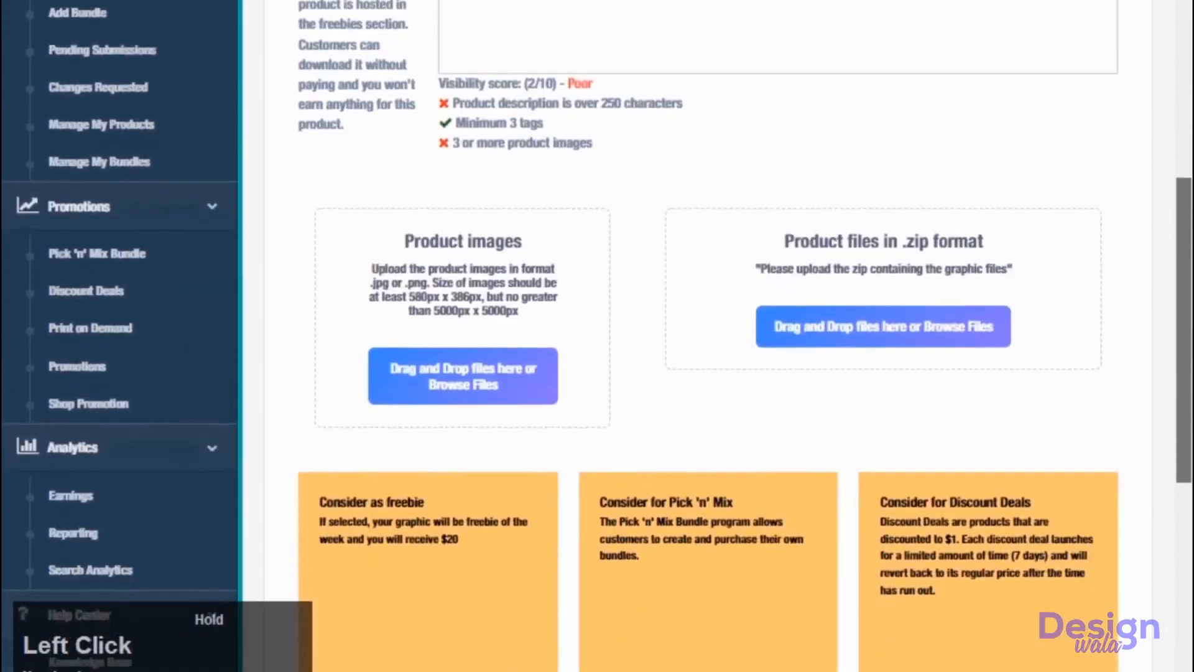
click(467, 365)
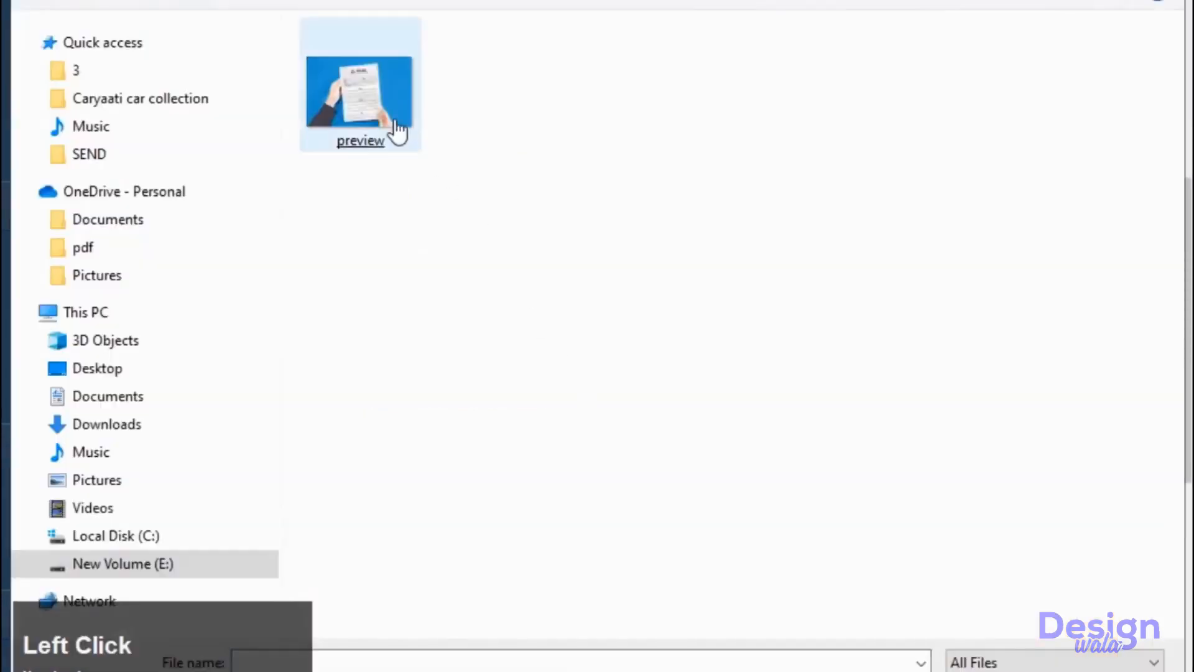
double_click(398, 131)
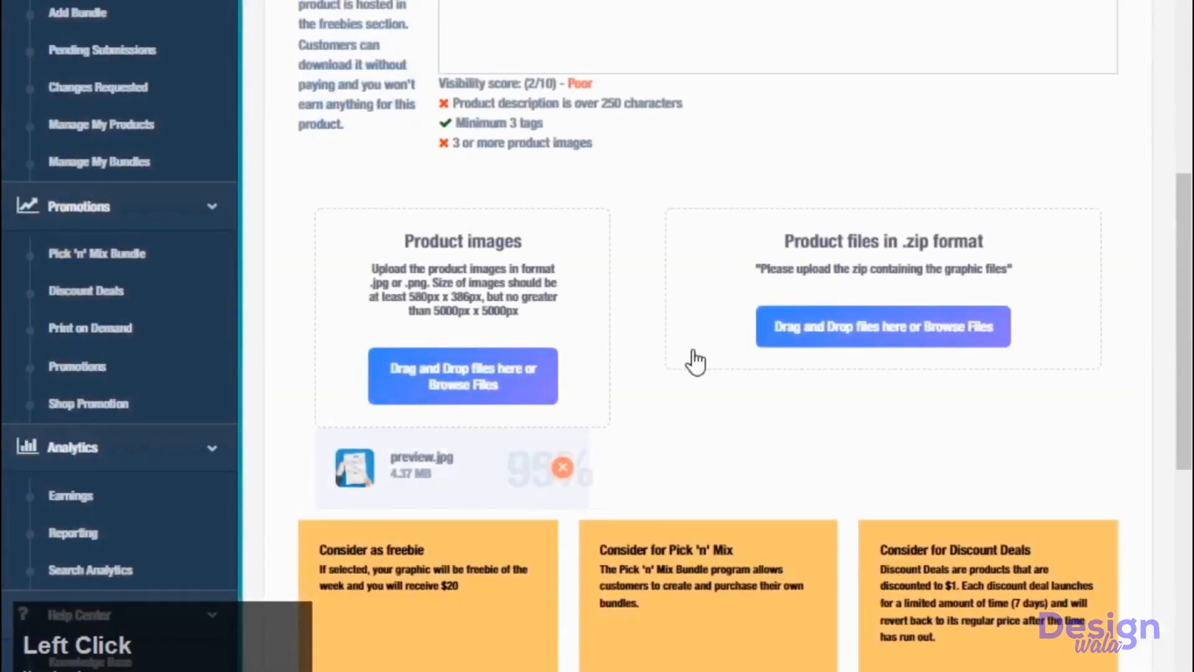
Step: In File Explorer, compress the EDIT FILE, JPG and PDF folders into a ZIP archive named FILES KDP
click(956, 301)
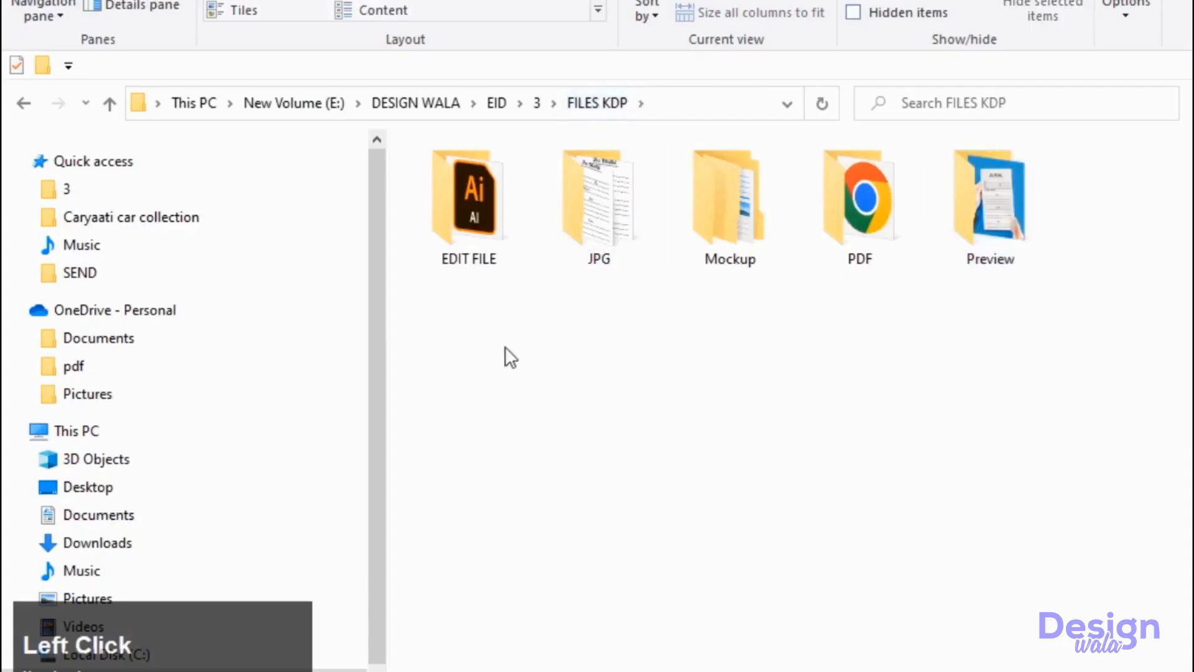
click(591, 227)
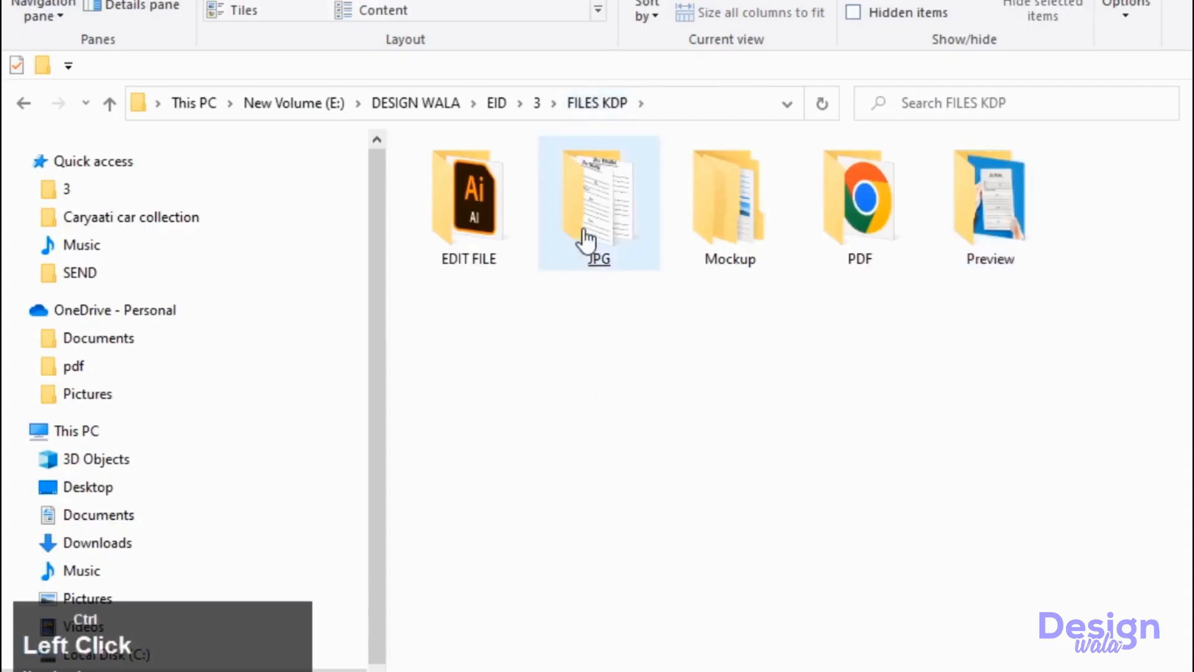
ctrl+click(484, 212)
ctrl+click(860, 206)
right_click(860, 203)
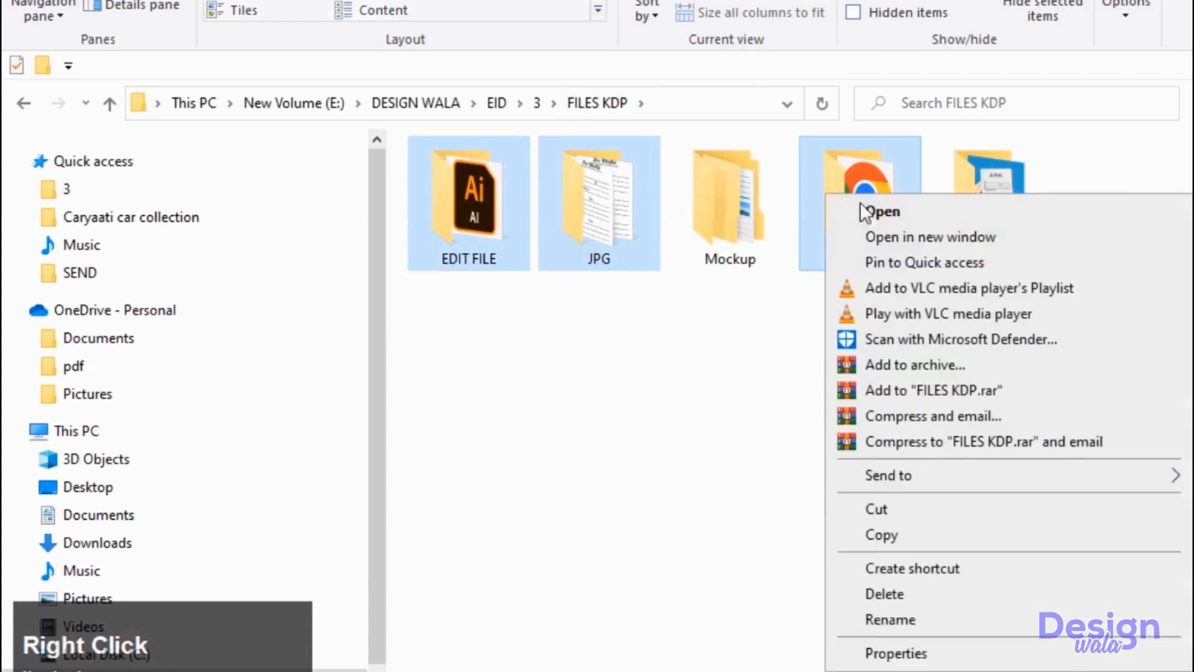
click(935, 365)
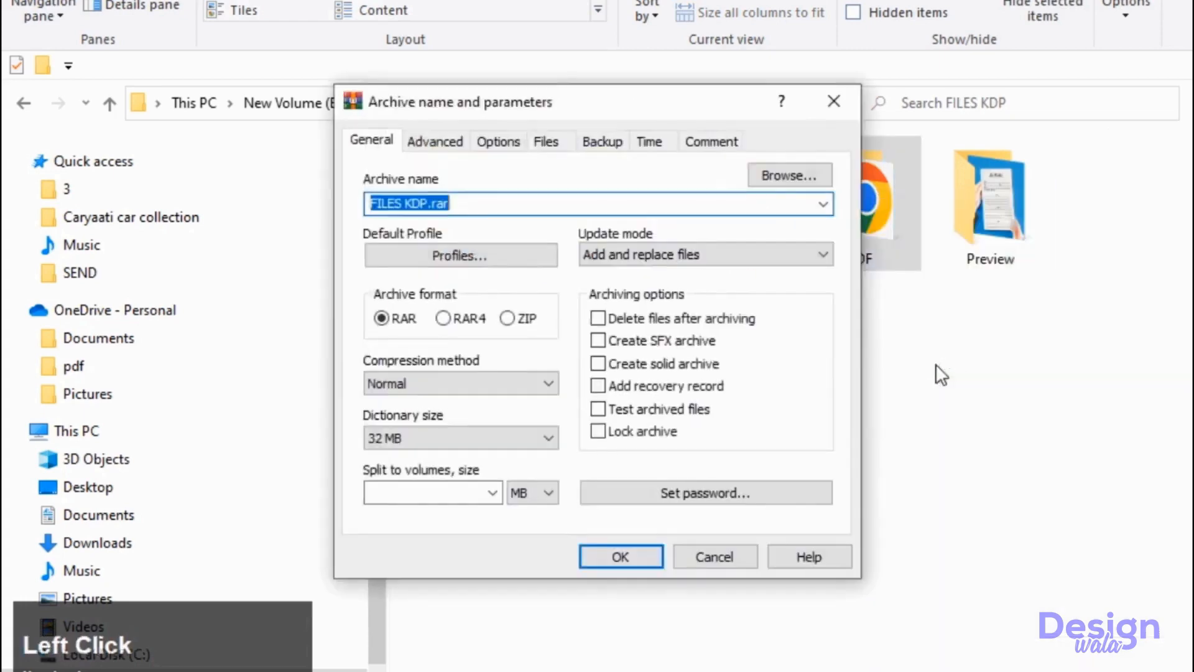
click(523, 323)
key(Return)
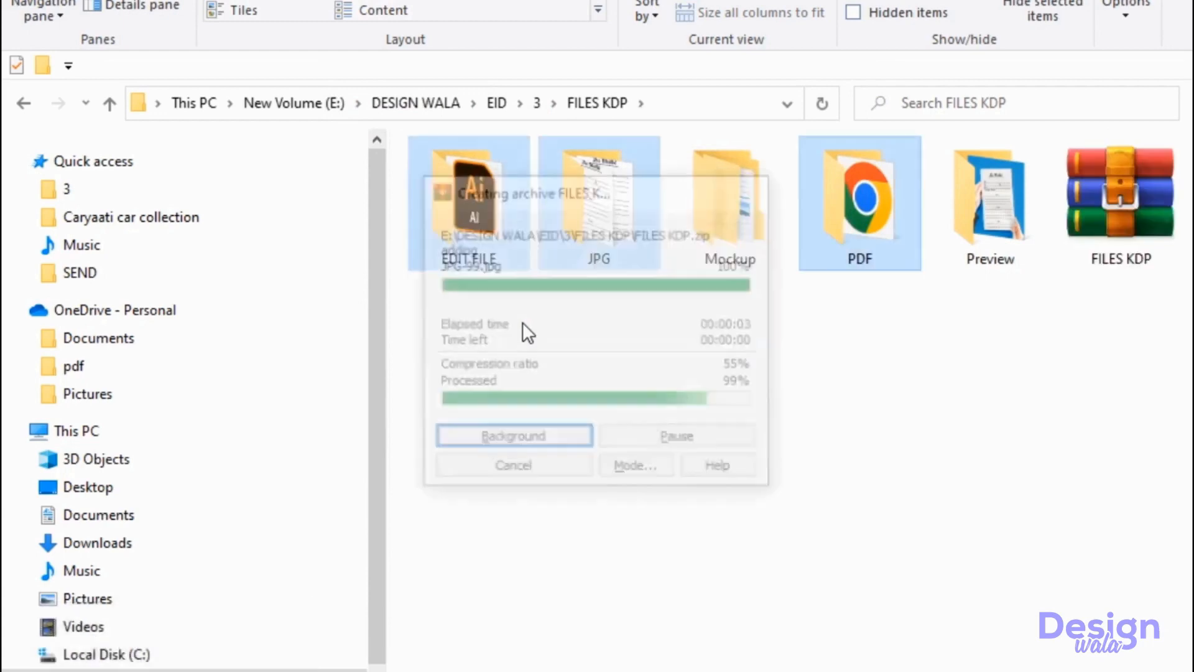
Step: Upload the FILES KDP ZIP archive from the FILES KDP folder as the product file of the Creative Fabrica listing
click(973, 405)
click(686, 100)
key(ctrl+c)
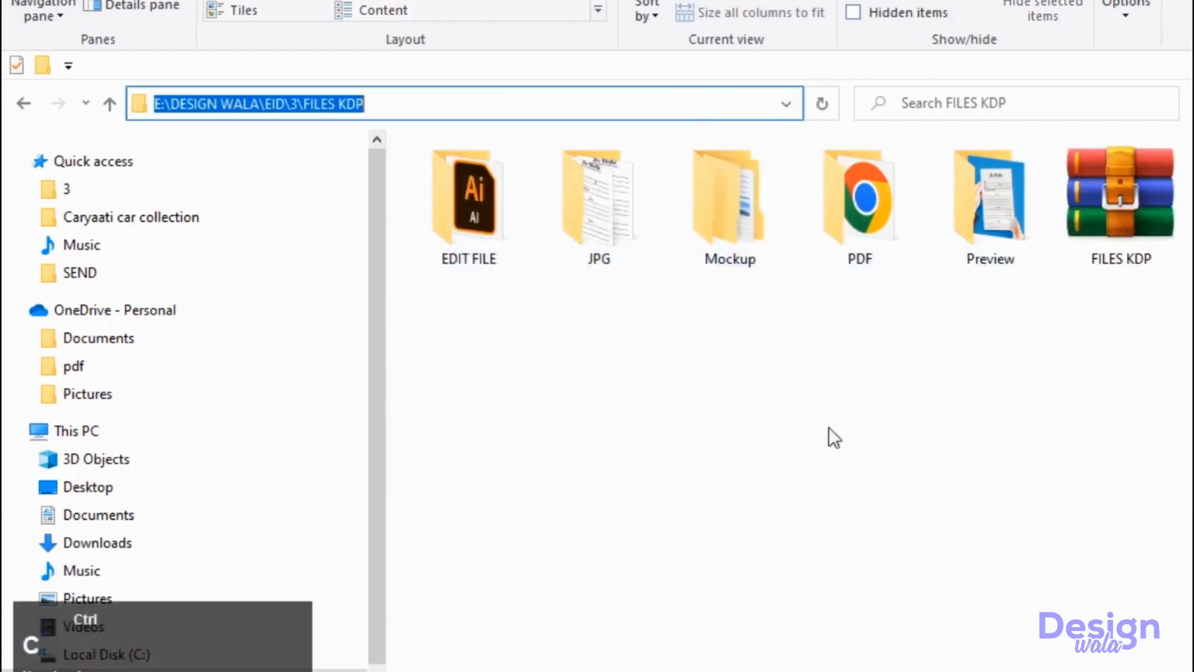
click(1014, 367)
drag(1120, 199, 883, 320)
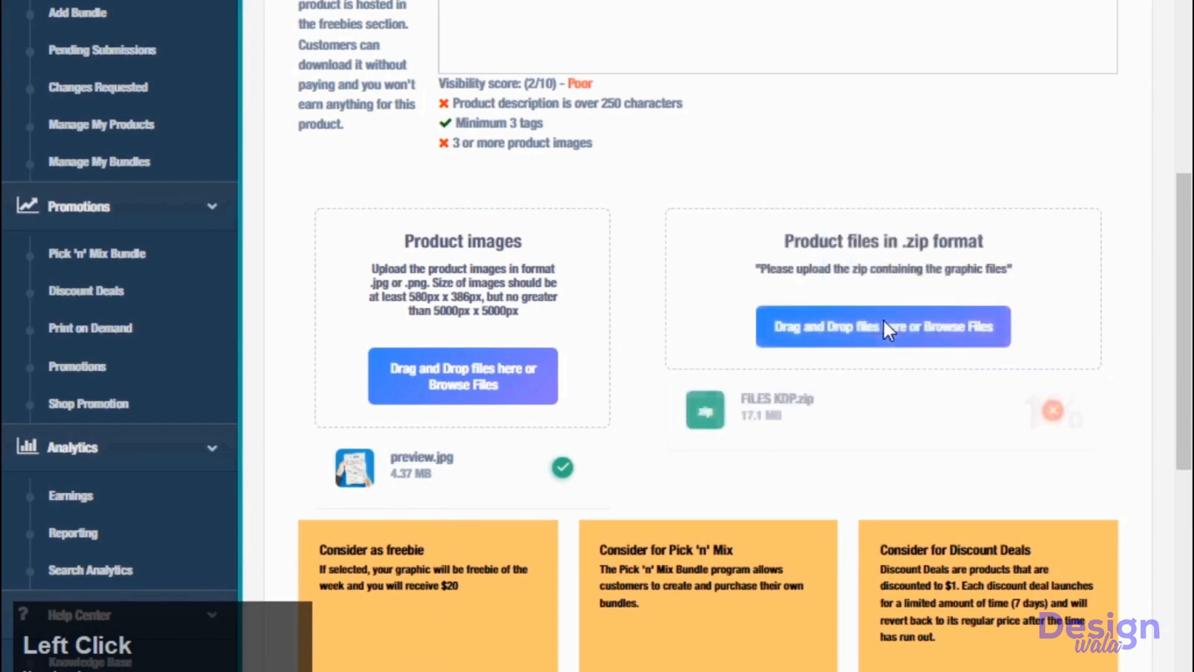
Step: Opt the product in for consideration as a freebie, for Pick 'n' Mix and for Discount Deals
scroll(709, 373, down, 5)
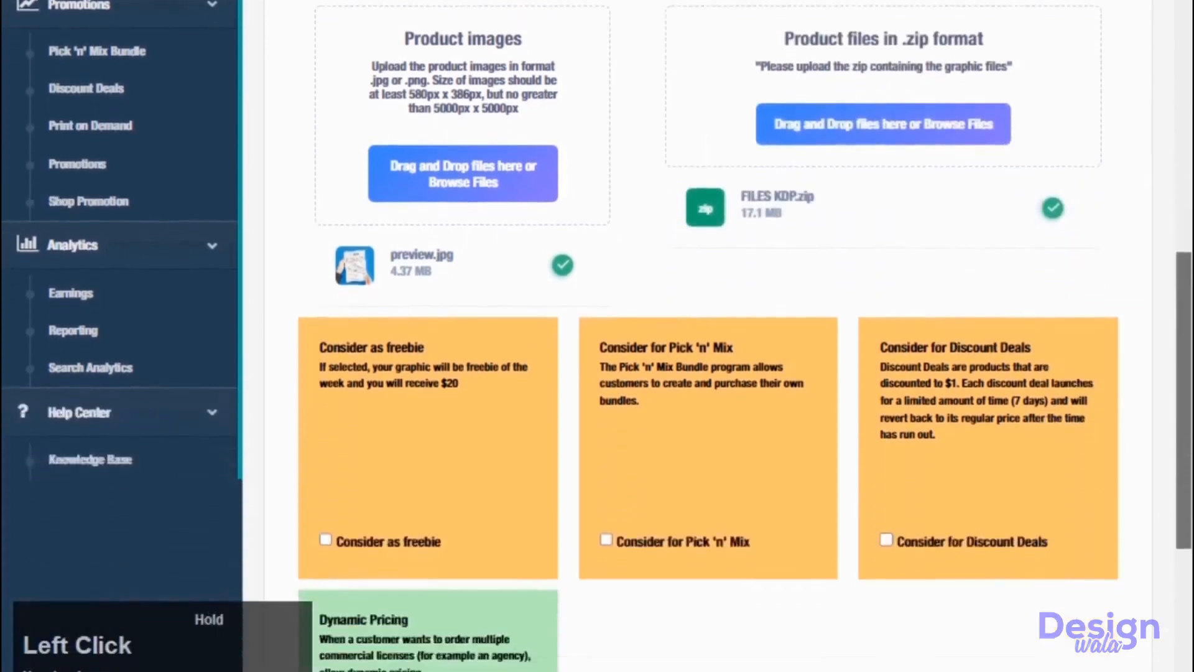
click(541, 333)
click(662, 336)
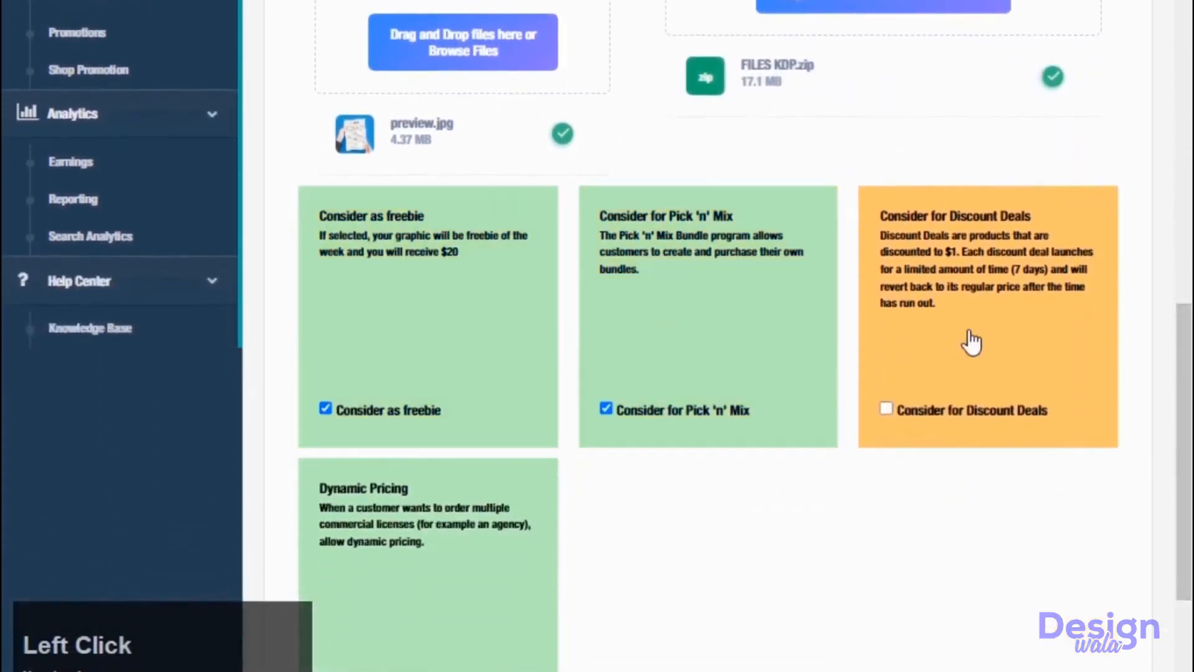
click(970, 339)
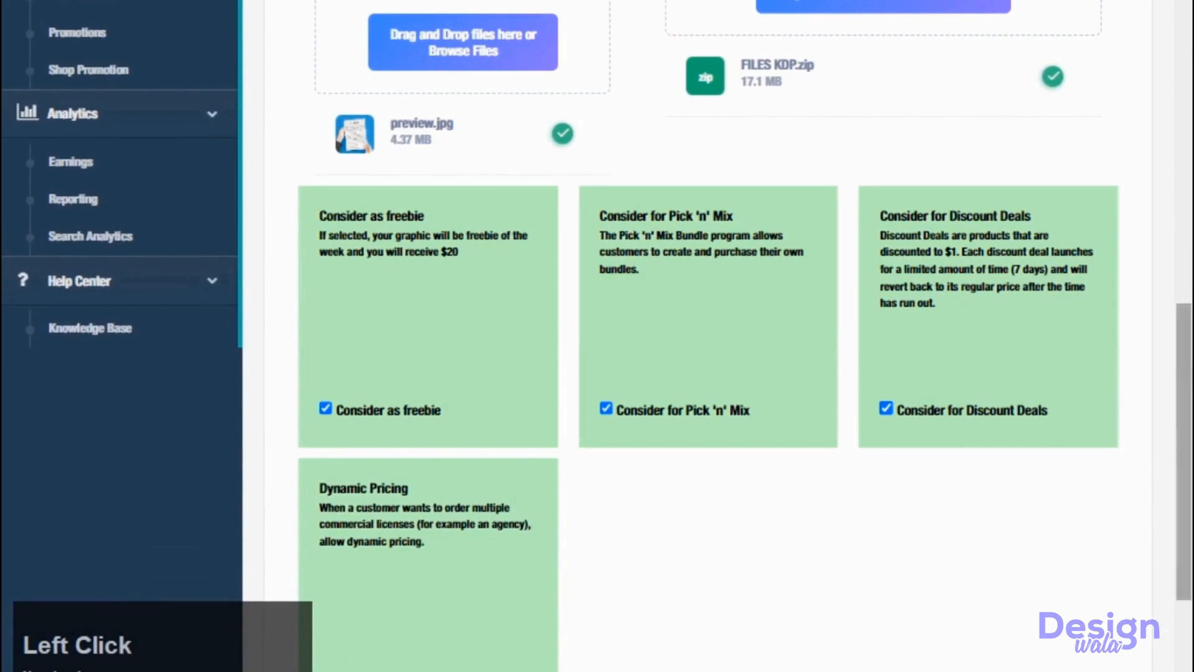
Step: Agree to the designer terms & conditions and submit the product
scroll(965, 324, down, 5)
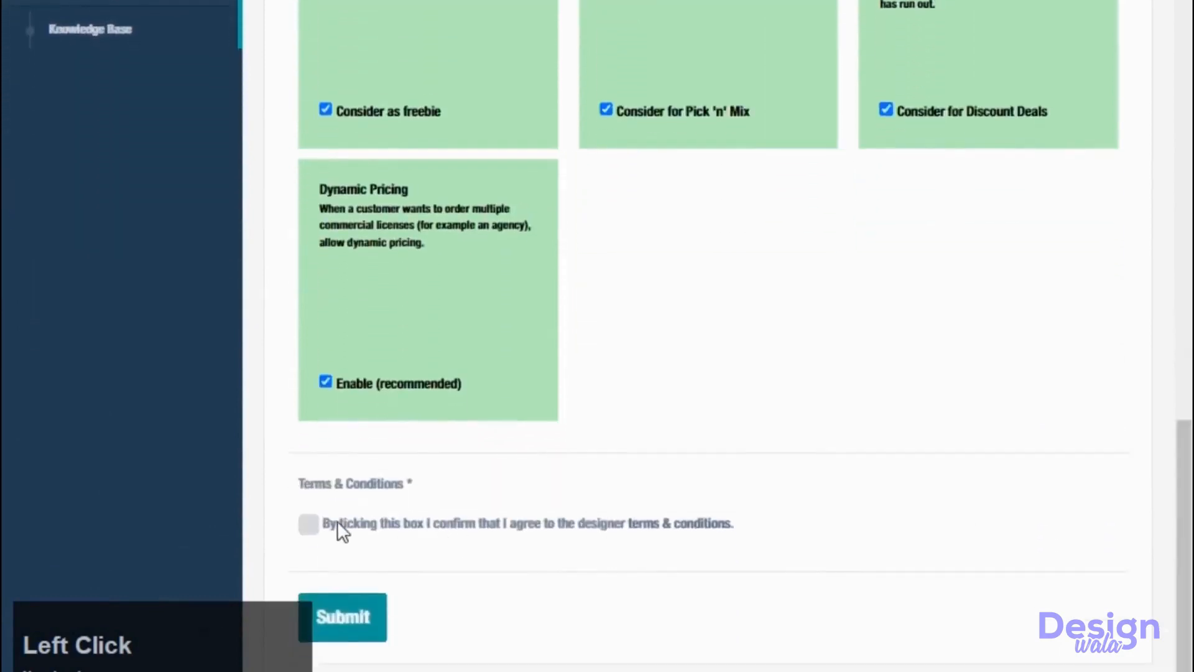
click(337, 522)
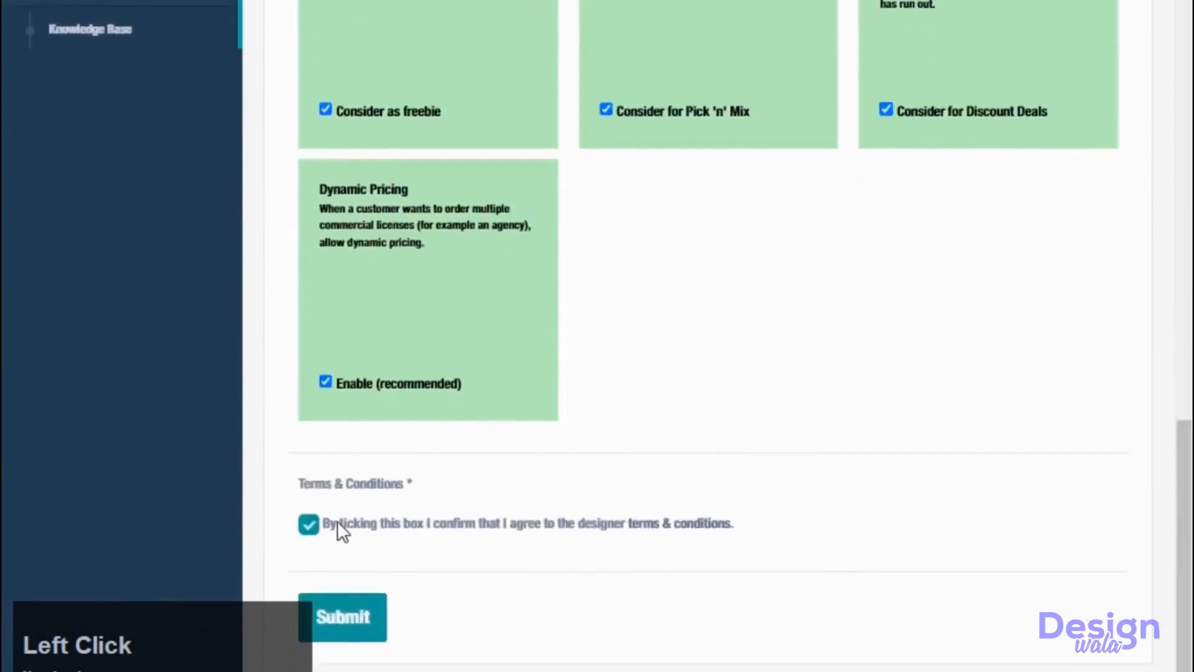
click(349, 619)
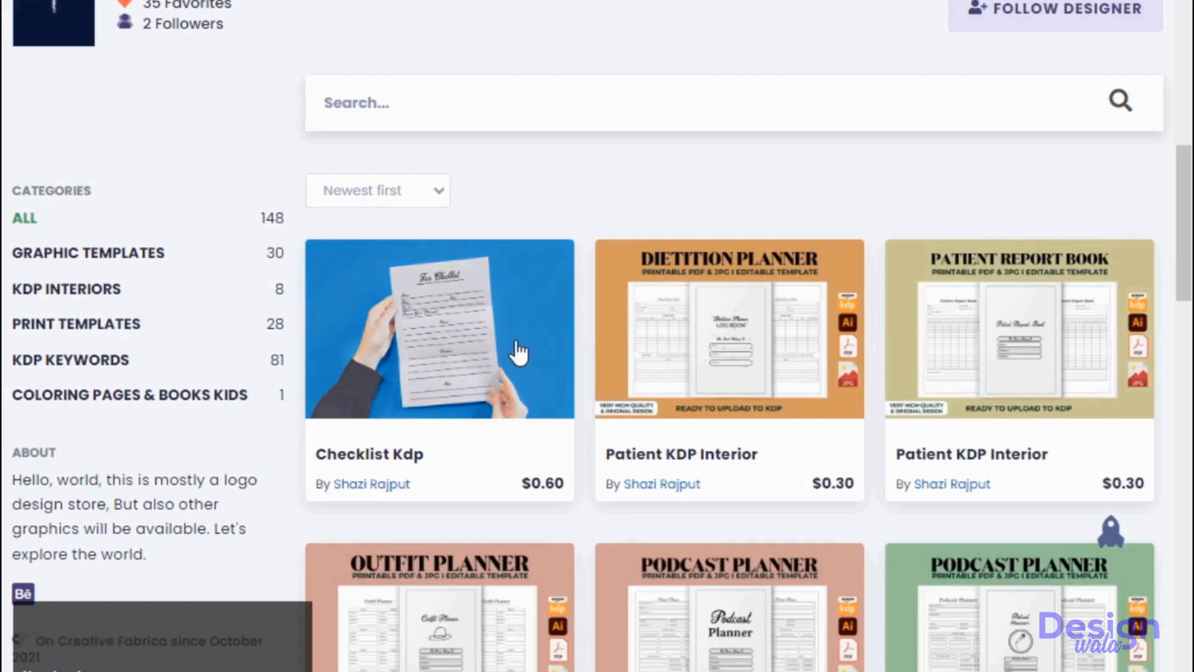
Step: Open the published Checklist Kdp product from the store page and review its preview image and listing details
click(556, 342)
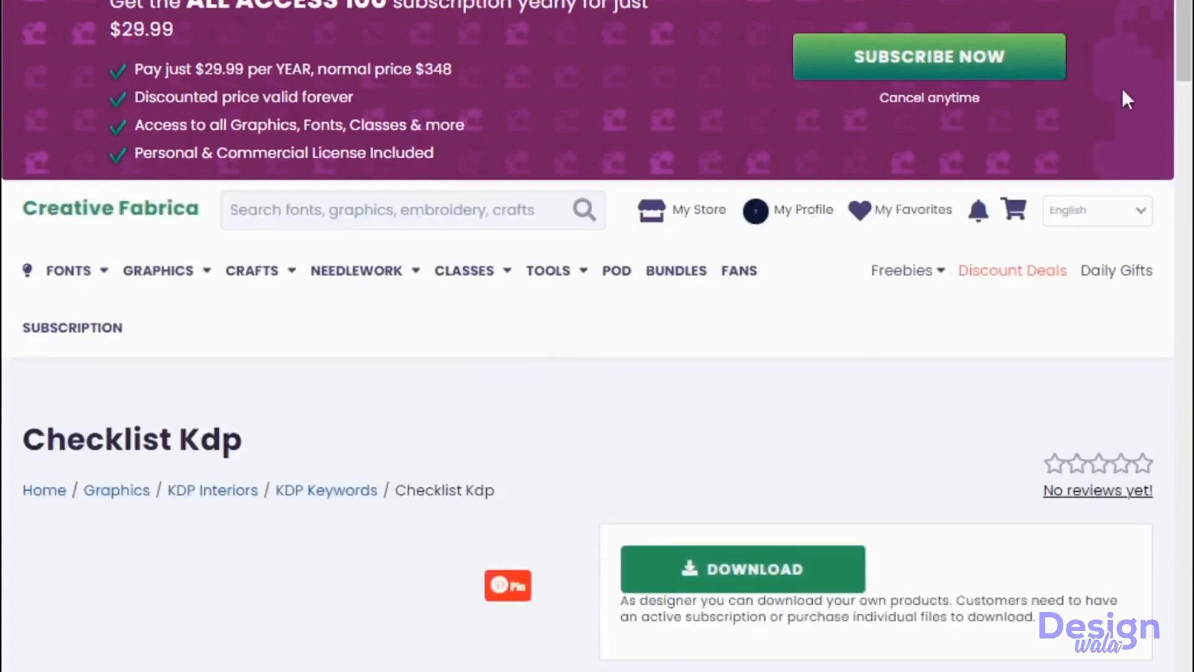
drag(1184, 44, 1184, 81)
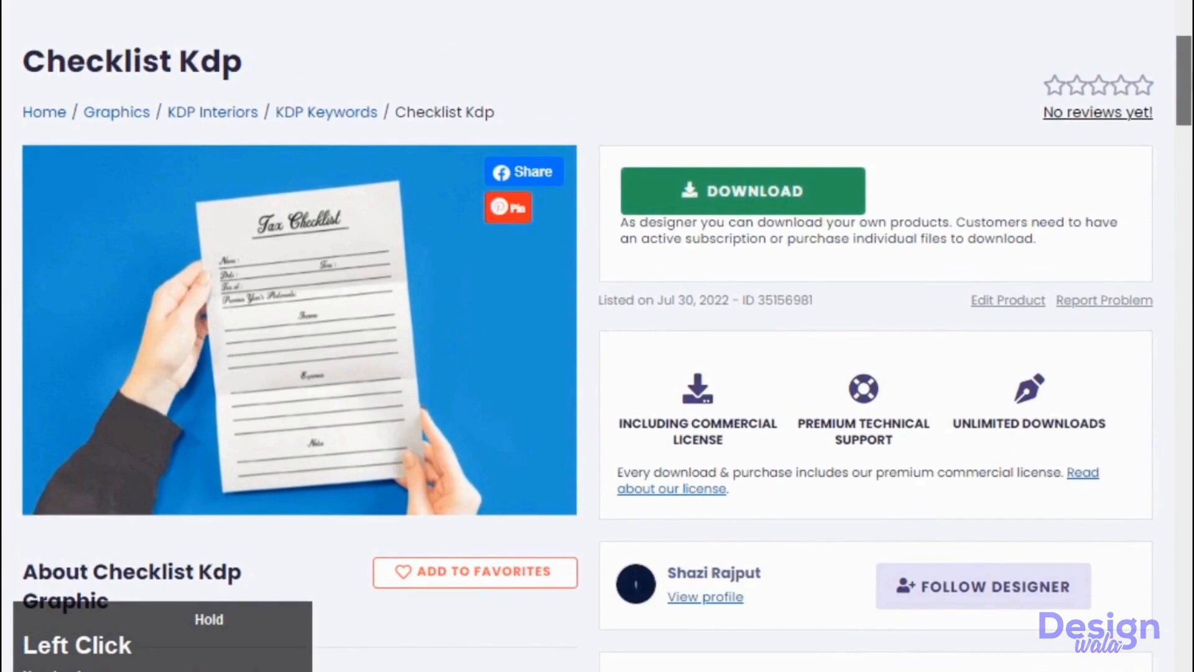
mouse_move(1184, 82)
mouse_down()
mouse_move(1184, 166)
mouse_move(1184, 84)
mouse_up()
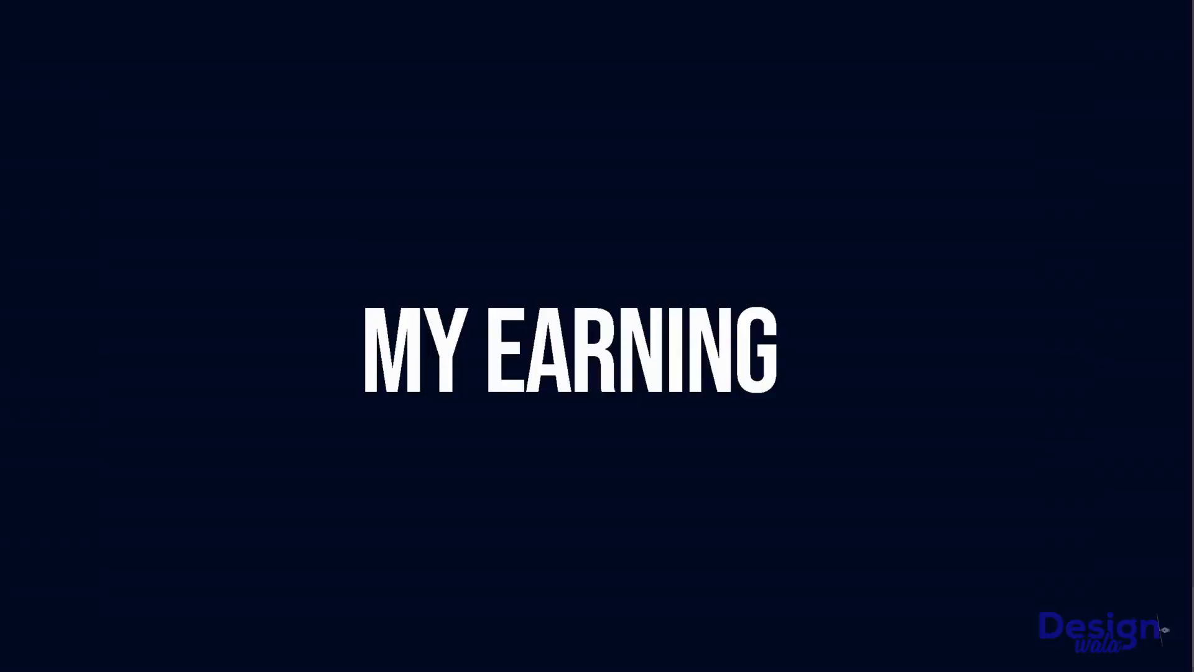